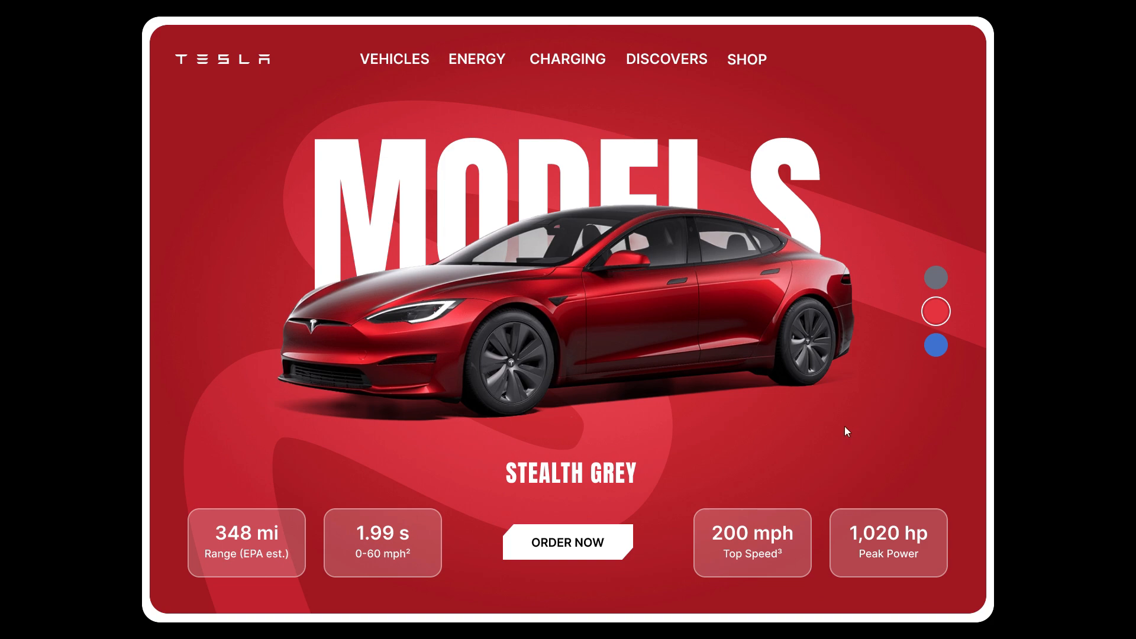
- Preview the car page in the grey, blue and red colour variants using the colour swatches
{"action": "left_click", "coordinate": [937, 281]}
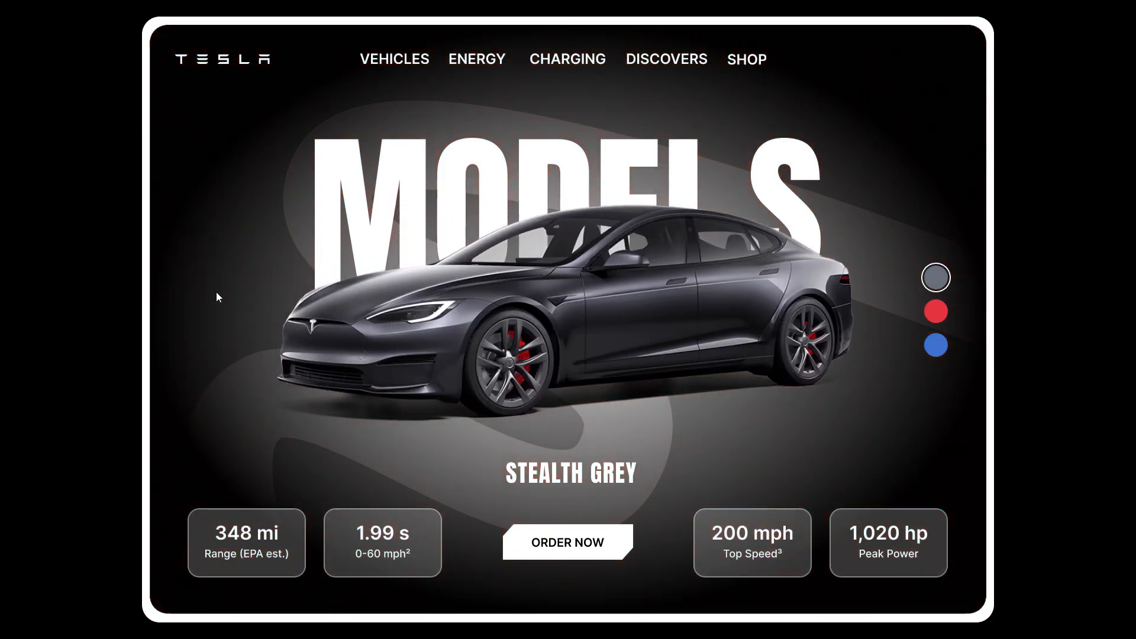
{"action": "left_click", "coordinate": [940, 349]}
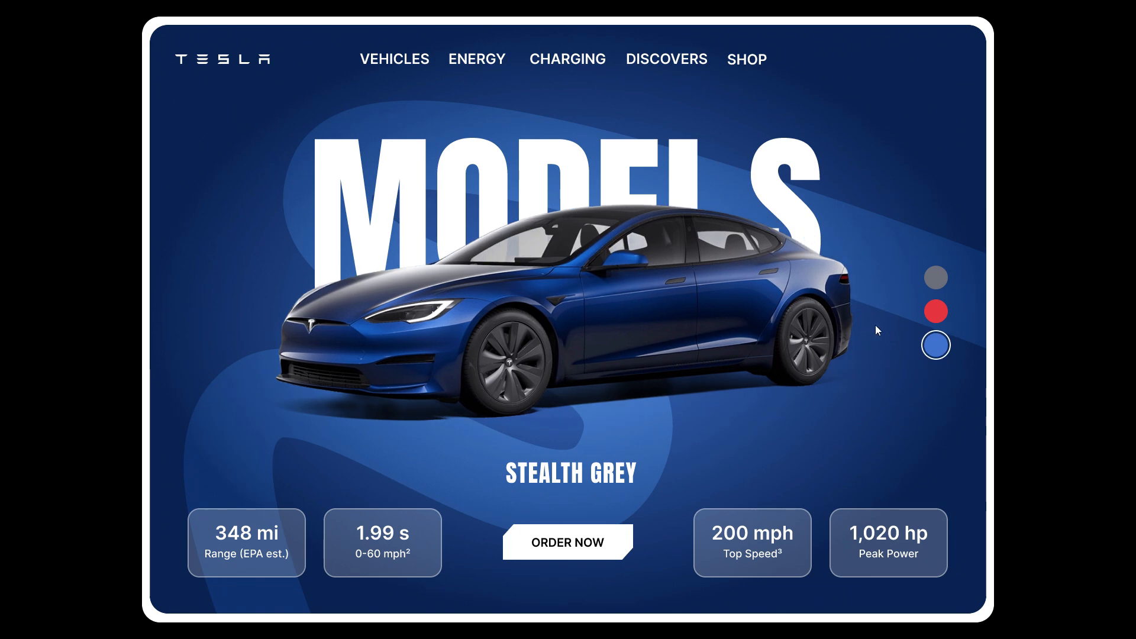
{"action": "left_click", "coordinate": [936, 315]}
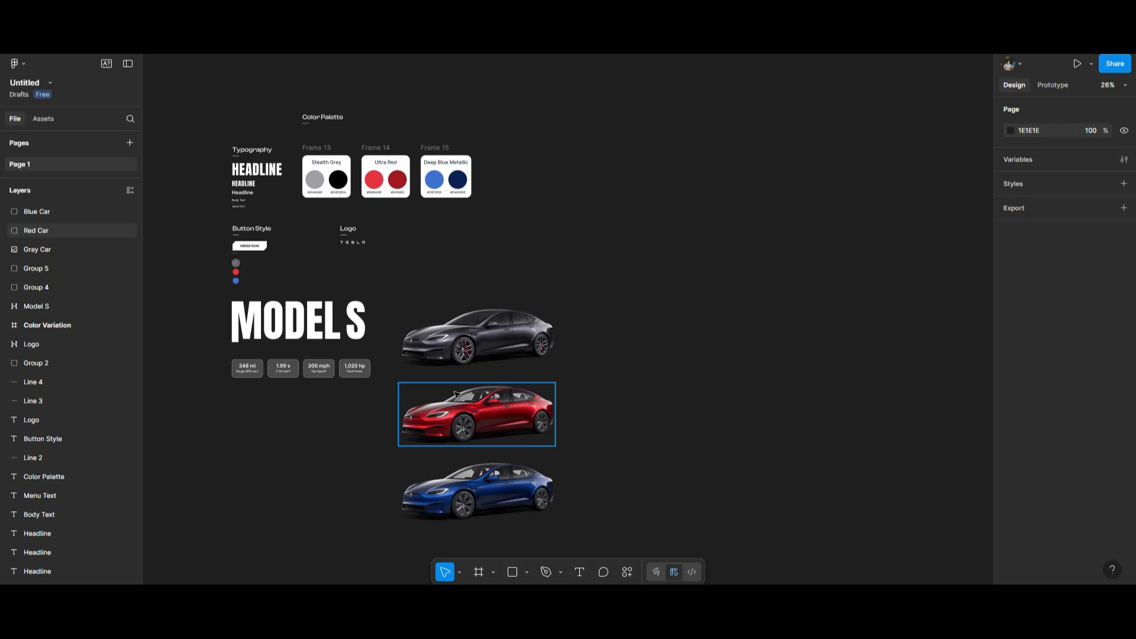
- Create a 1440 × 1024 Desktop frame on the empty canvas beside the design assets
{"action": "left_click", "coordinate": [501, 320]}
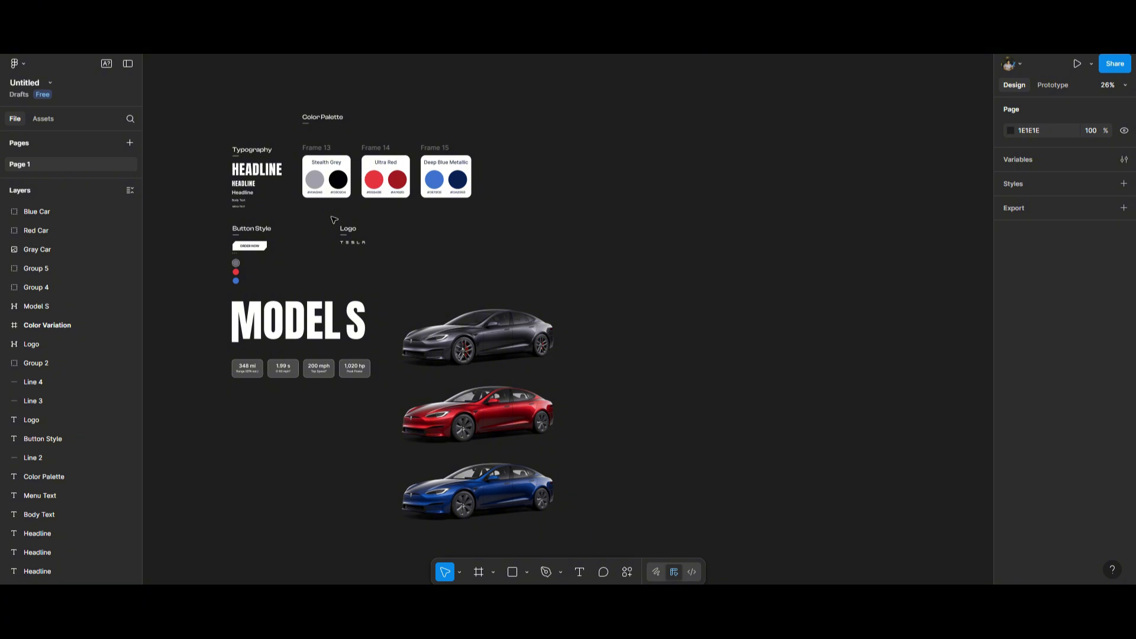
{"action": "scroll", "coordinate": [319, 217], "scroll_direction": "down", "scroll_amount": 3}
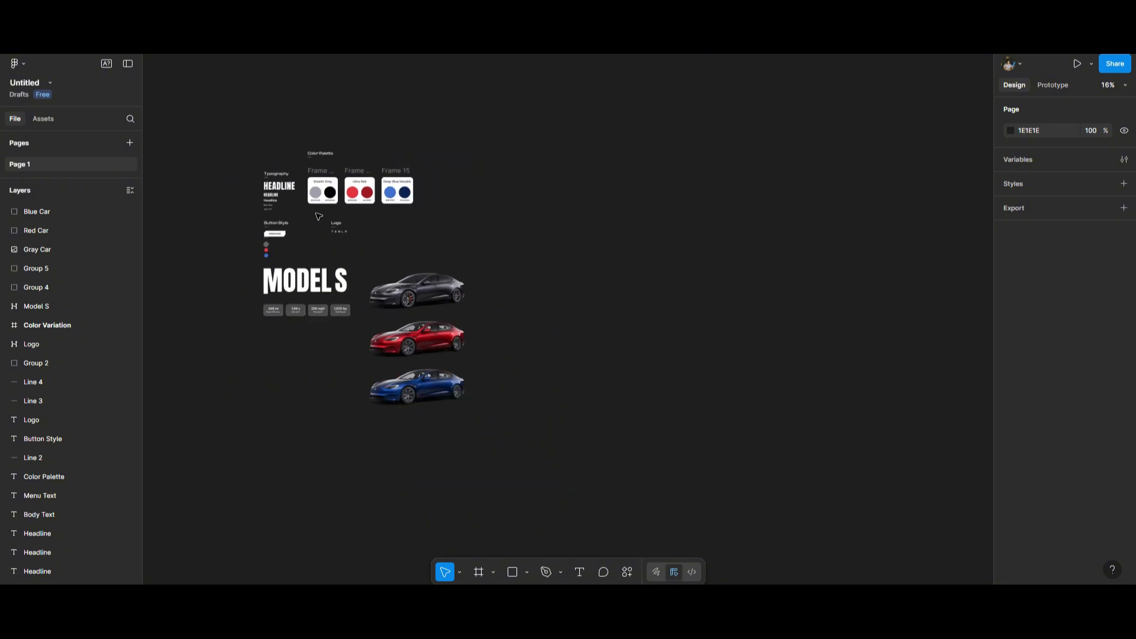
{"action": "left_click", "coordinate": [479, 572]}
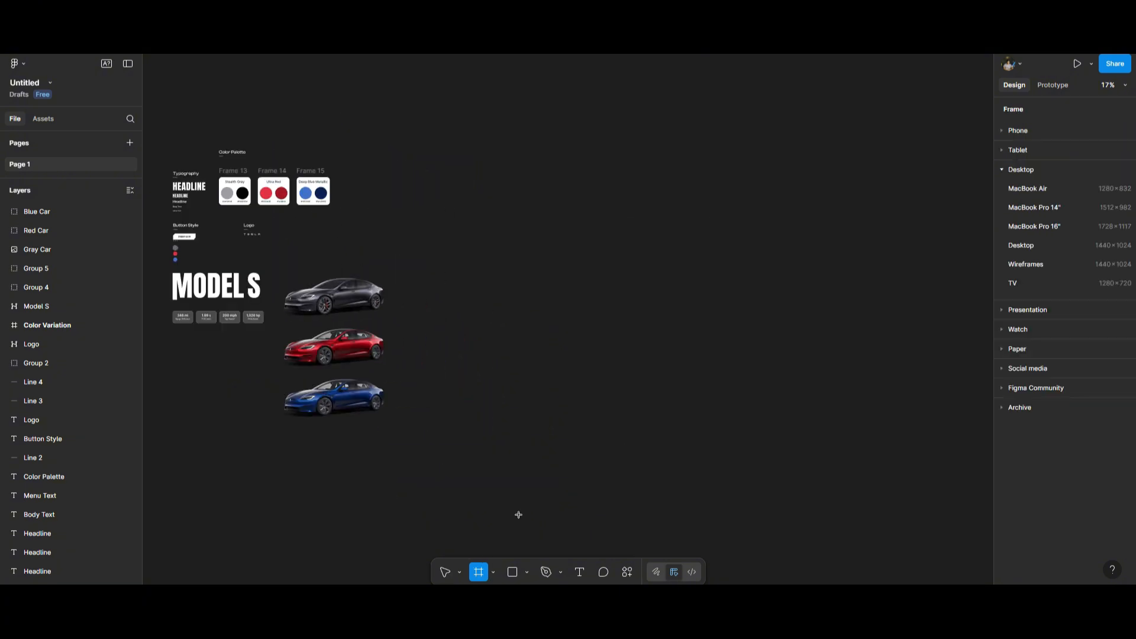
{"action": "left_click", "coordinate": [1021, 170]}
{"action": "left_click", "coordinate": [1021, 169]}
{"action": "left_click", "coordinate": [1034, 247]}
{"action": "left_click_drag", "start_coordinate": [539, 341], "coordinate": [521, 249]}
{"action": "left_click_drag", "start_coordinate": [588, 235], "coordinate": [524, 232]}
{"action": "scroll", "coordinate": [887, 246], "scroll_direction": "down", "scroll_amount": 2}
{"action": "scroll", "coordinate": [519, 242], "scroll_direction": "up", "scroll_amount": 2}
{"action": "scroll", "coordinate": [519, 242], "scroll_direction": "up", "scroll_amount": 3}
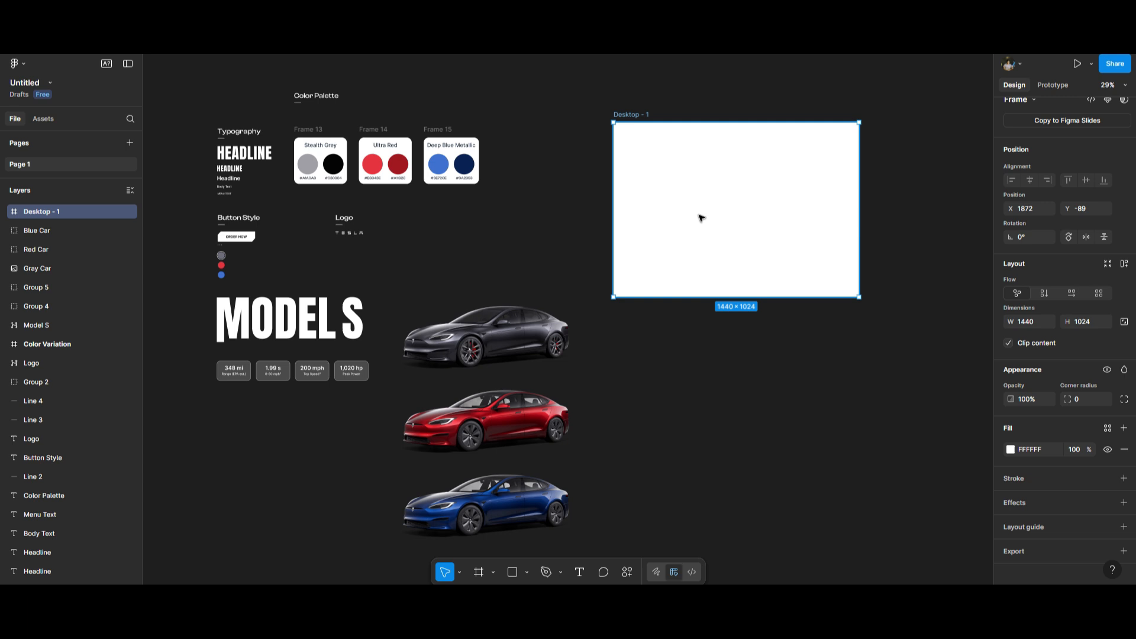
- Add a layout guide to the desktop frame and set it to 12 columns
{"action": "left_click", "coordinate": [1108, 526]}
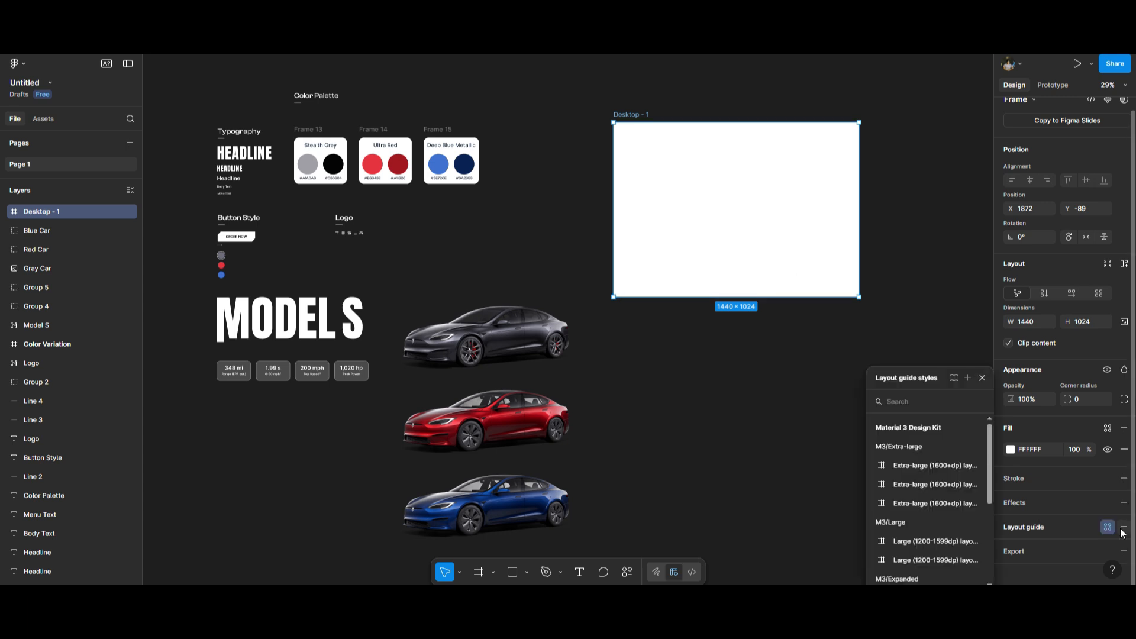
{"action": "left_click", "coordinate": [1123, 528]}
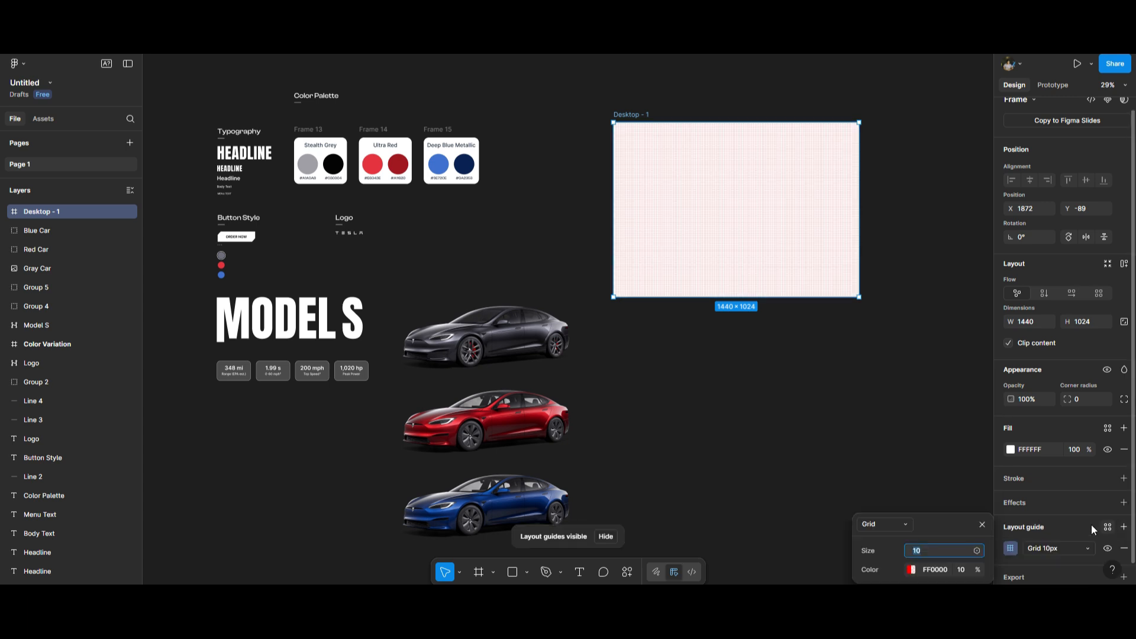
{"action": "left_click", "coordinate": [901, 521]}
{"action": "left_click", "coordinate": [884, 539]}
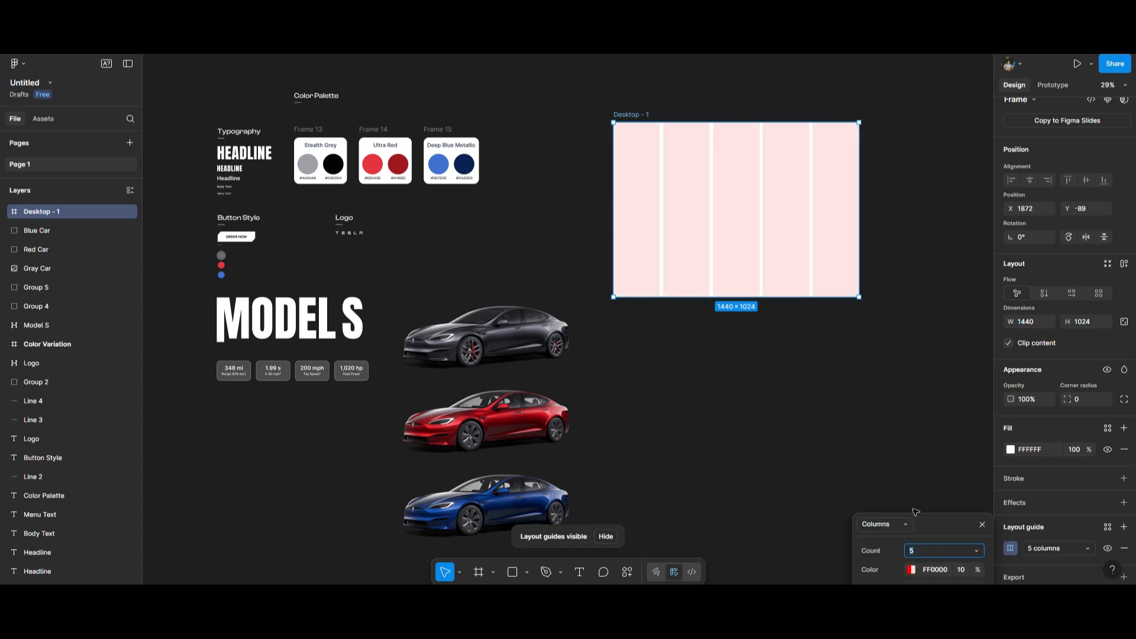
{"action": "left_click", "coordinate": [935, 553]}
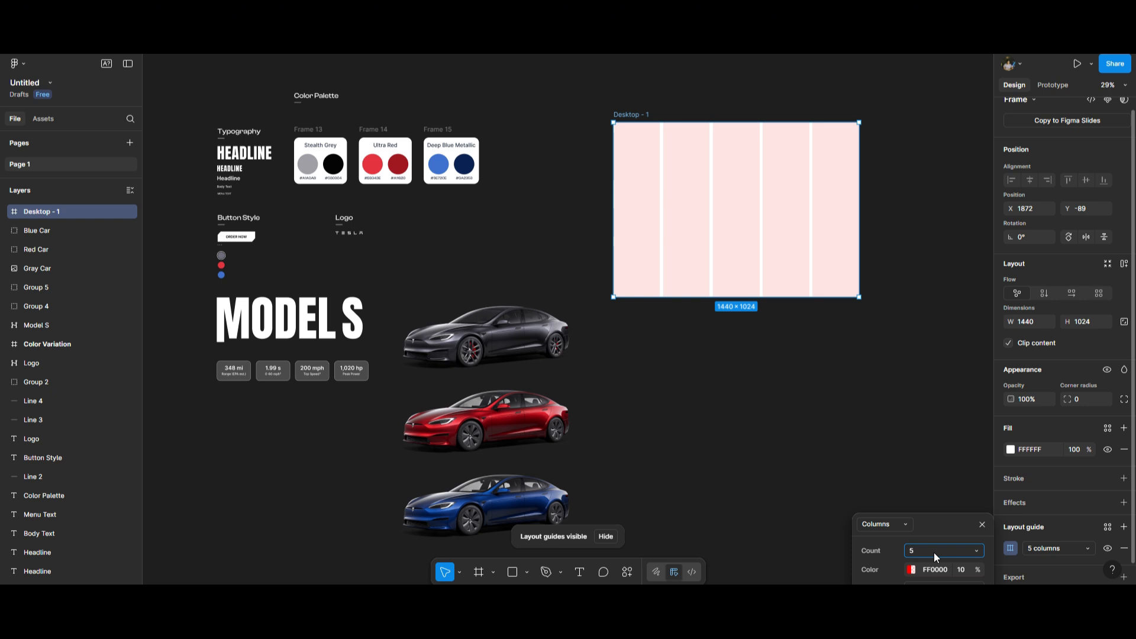
{"action": "type", "text": "12"}
{"action": "key", "text": "Return"}
- Set the column guide's margin to 80 and its gutter to 30
{"action": "left_click", "coordinate": [939, 549]}
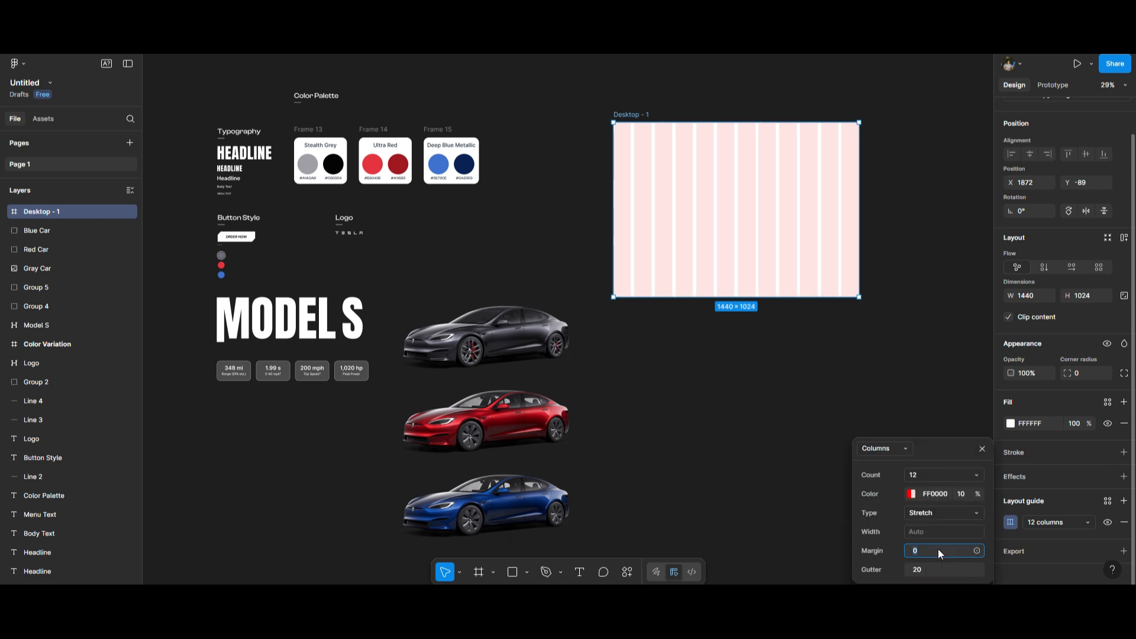
{"action": "type", "text": "80"}
{"action": "key", "text": "Return"}
{"action": "left_click", "coordinate": [935, 569]}
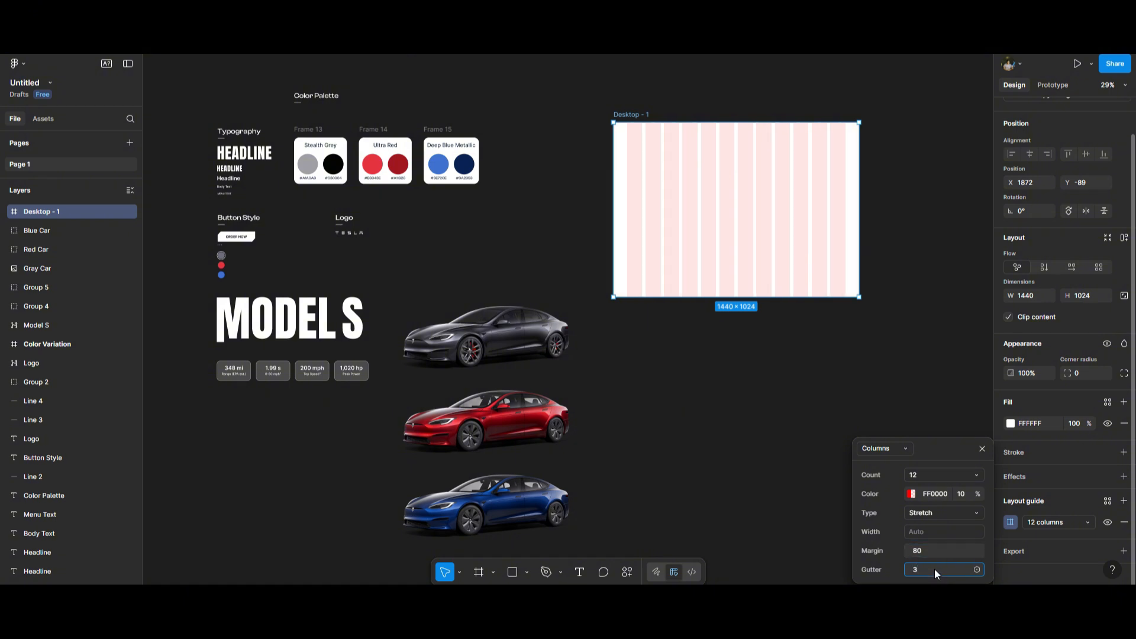
{"action": "type", "text": "30"}
{"action": "key", "text": "Return"}
- Change the column guide's colour to dark grey 313131
{"action": "left_click", "coordinate": [920, 494]}
{"action": "left_click", "coordinate": [911, 494]}
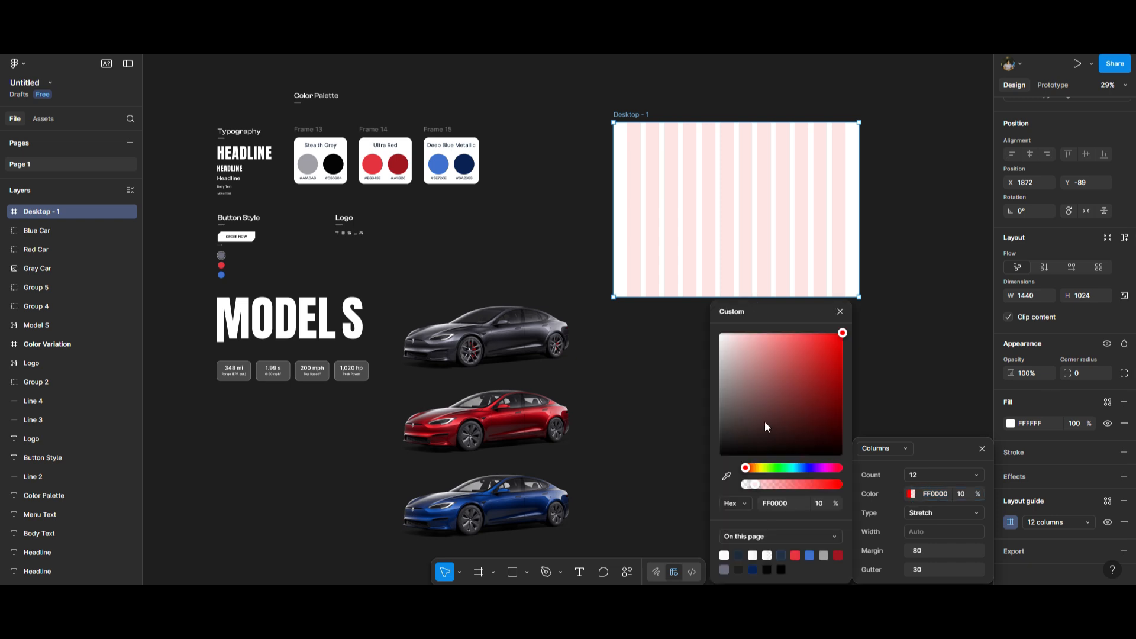
{"action": "left_click_drag", "start_coordinate": [734, 444], "coordinate": [705, 437]}
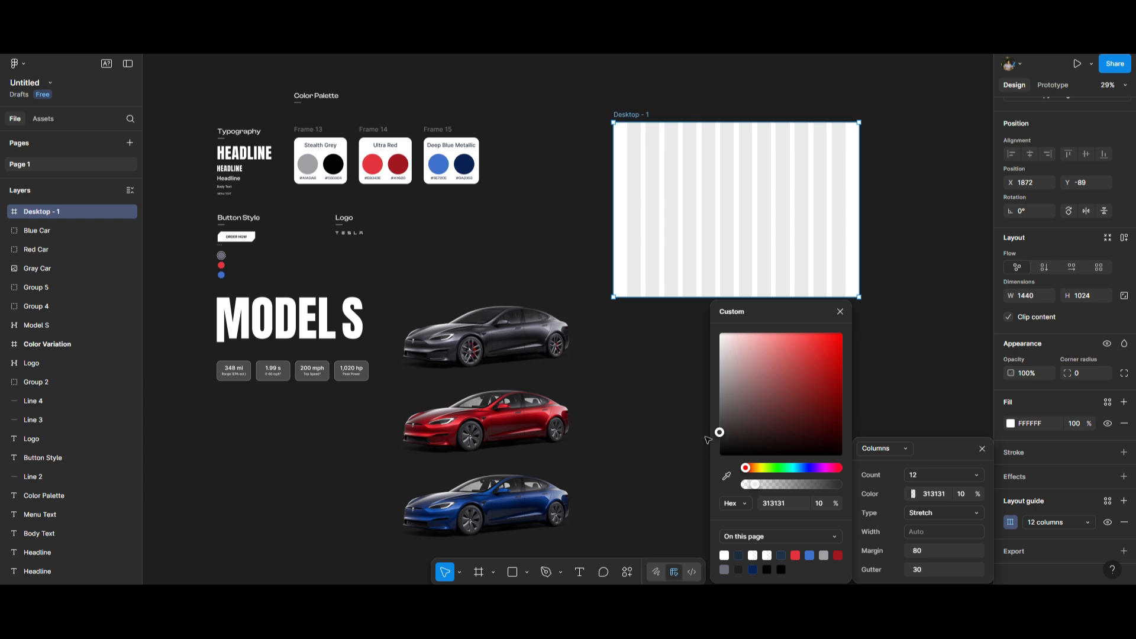
- Draw a nested frame inside the desktop frame and enlarge it to about 1410 × 997, leaving a thin, even border
{"action": "key", "text": "f"}
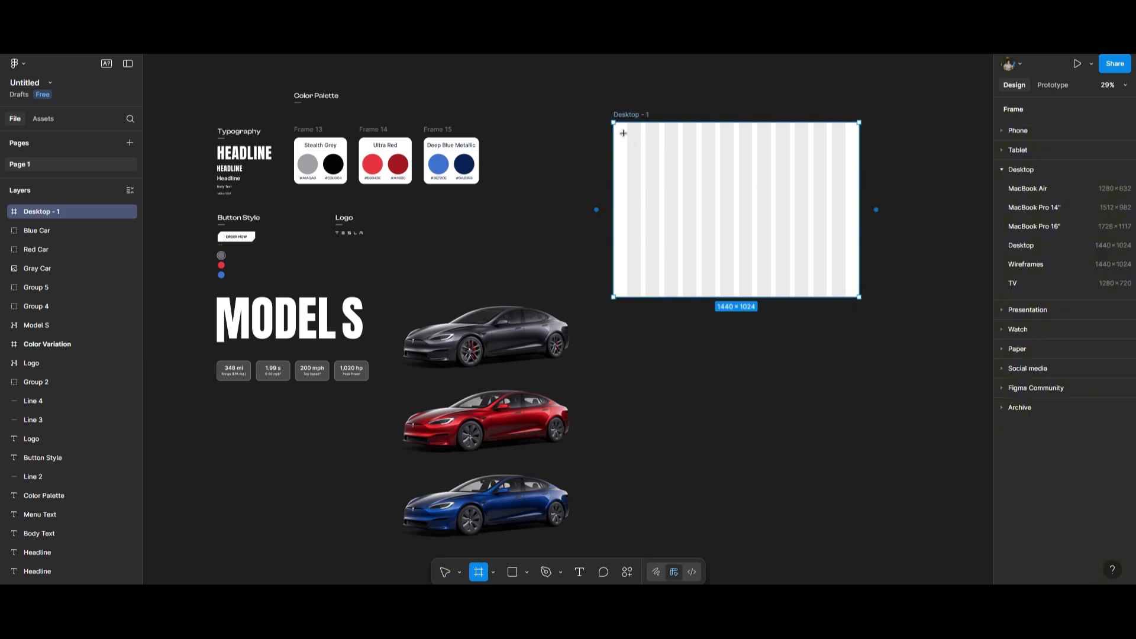
{"action": "left_click_drag", "start_coordinate": [618, 127], "coordinate": [854, 292]}
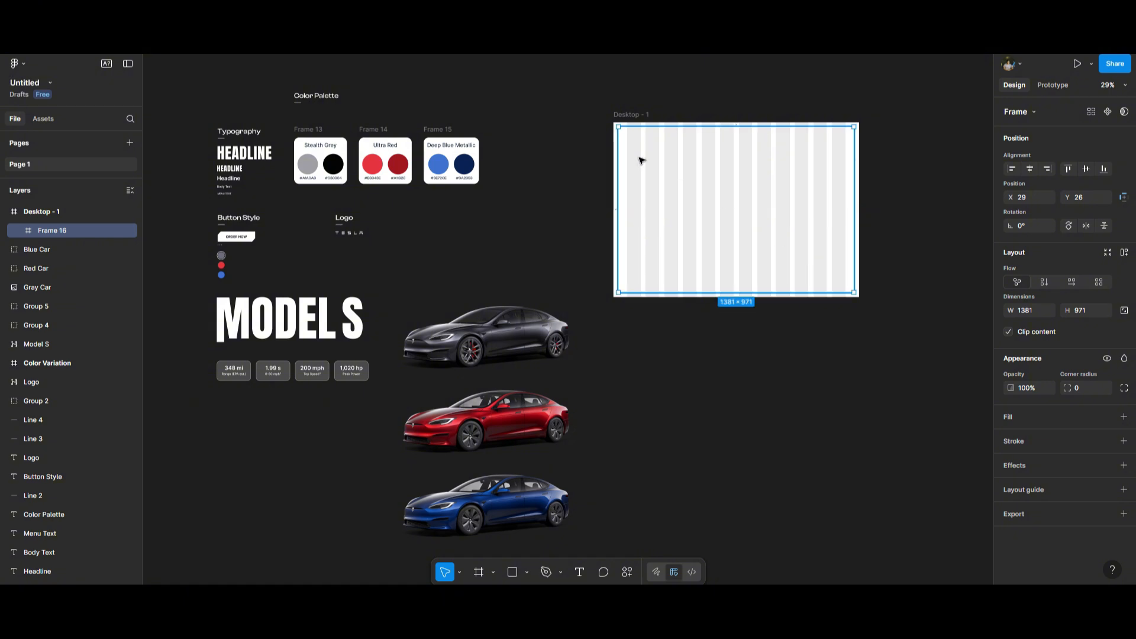
{"action": "left_click_drag", "start_coordinate": [616, 128], "coordinate": [614, 123]}
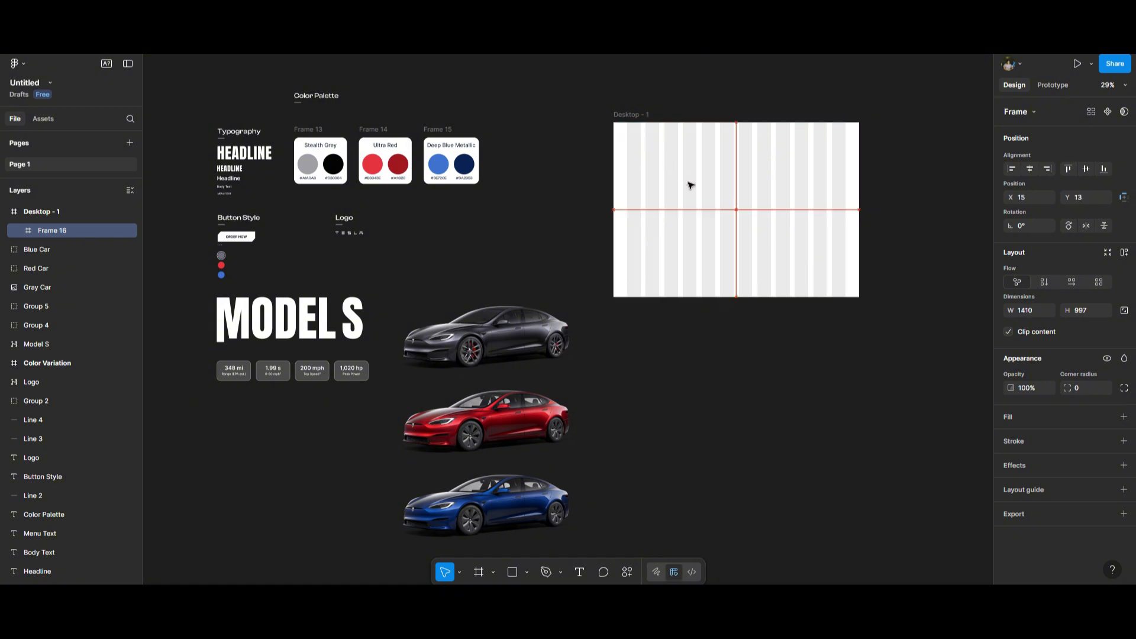
- Add a solid grey AEAEAE fill to the nested frame
{"action": "left_click", "coordinate": [1124, 416]}
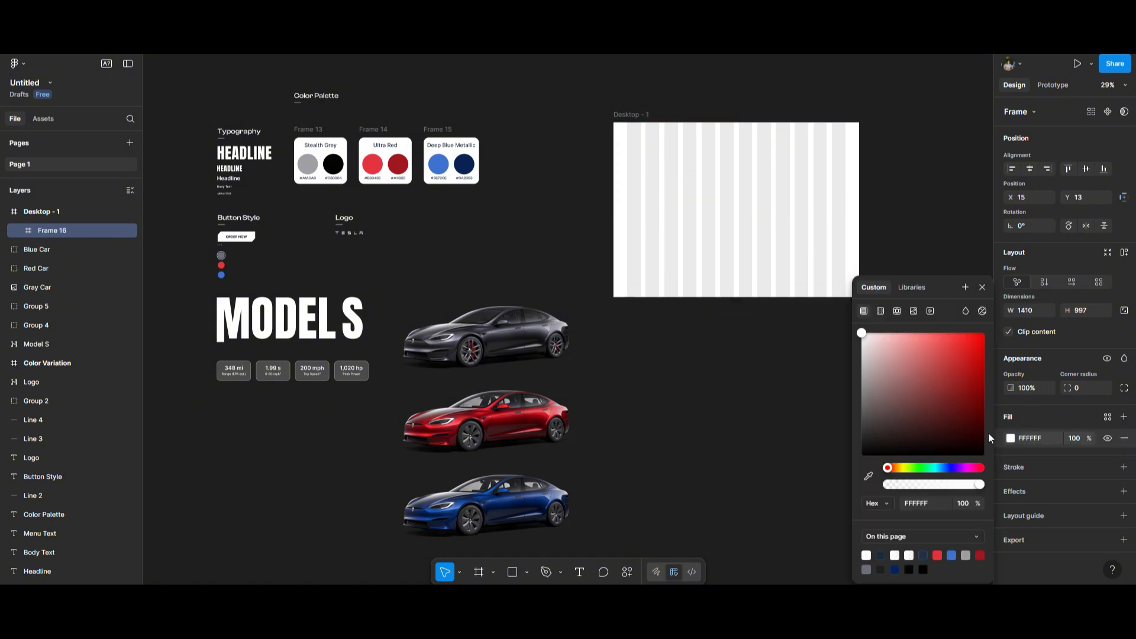
{"action": "left_click", "coordinate": [1011, 438]}
{"action": "left_click", "coordinate": [1011, 438]}
{"action": "left_click_drag", "start_coordinate": [879, 365], "coordinate": [857, 375]}
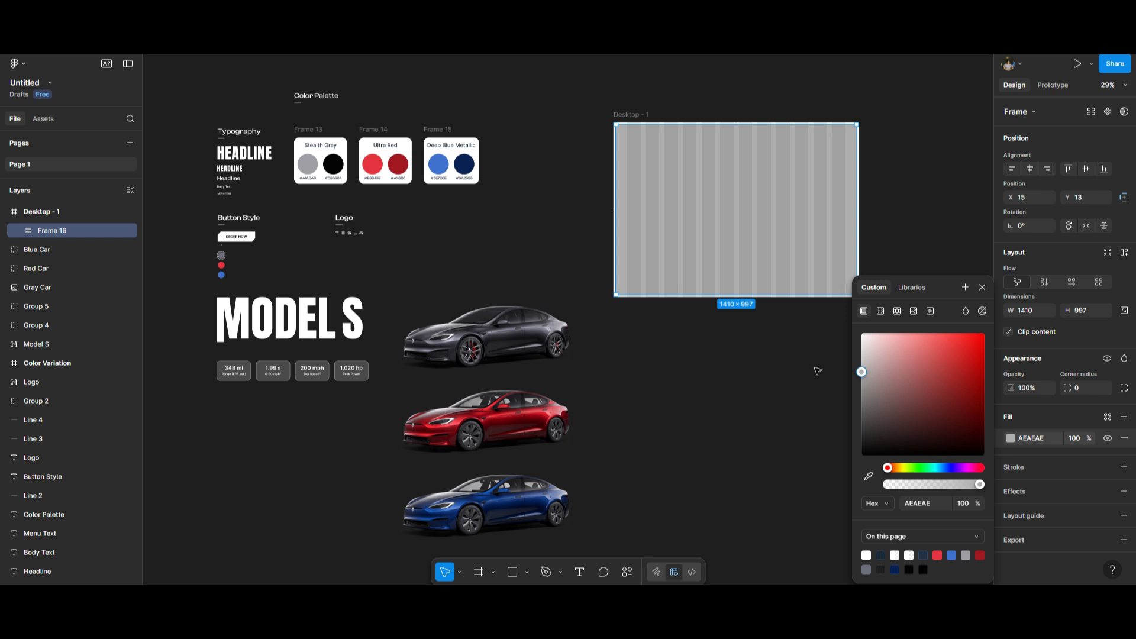
{"action": "key", "text": "Escape"}
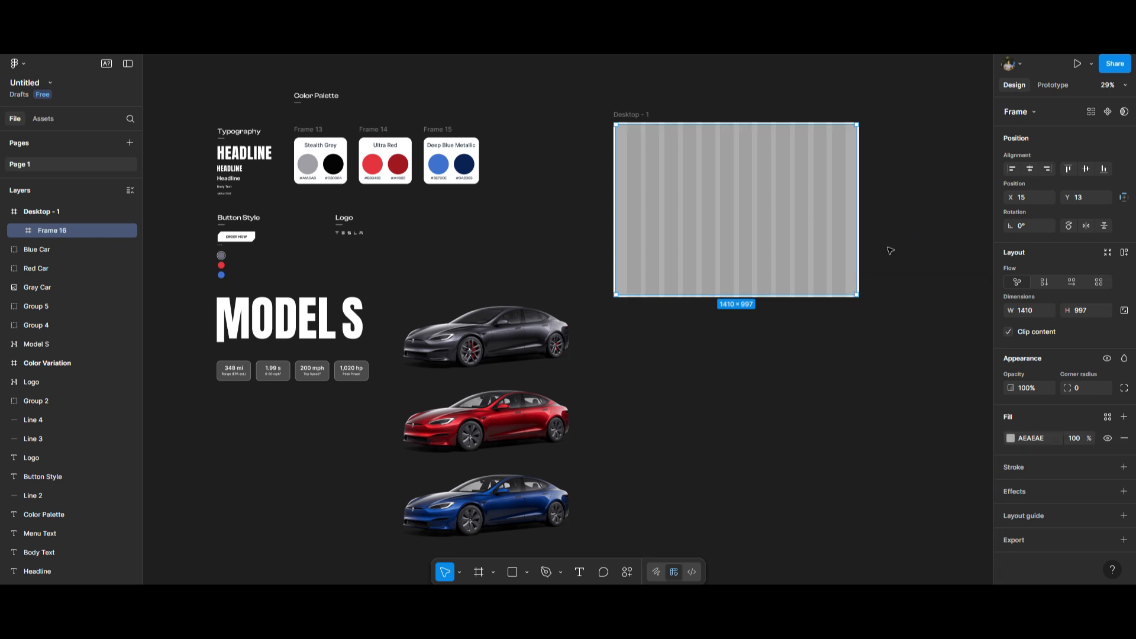
- Copy the white Tesla logo into the nested frame and place it at the first column, at X 64, Y 54
{"action": "left_click", "coordinate": [354, 232]}
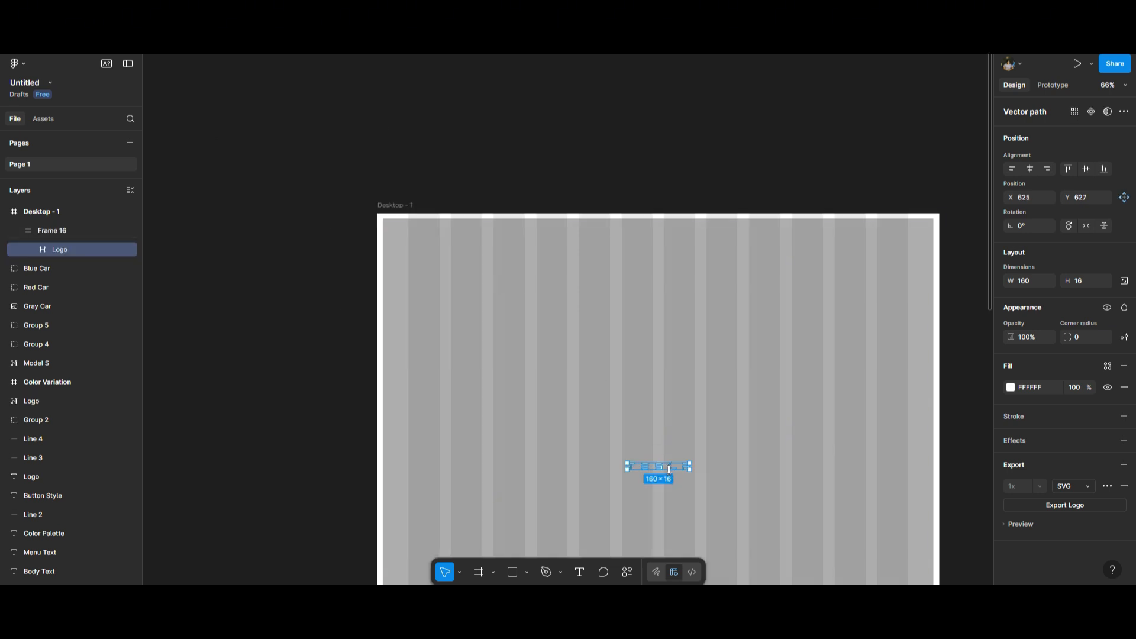
{"action": "left_click_drag", "start_coordinate": [654, 472], "coordinate": [443, 243]}
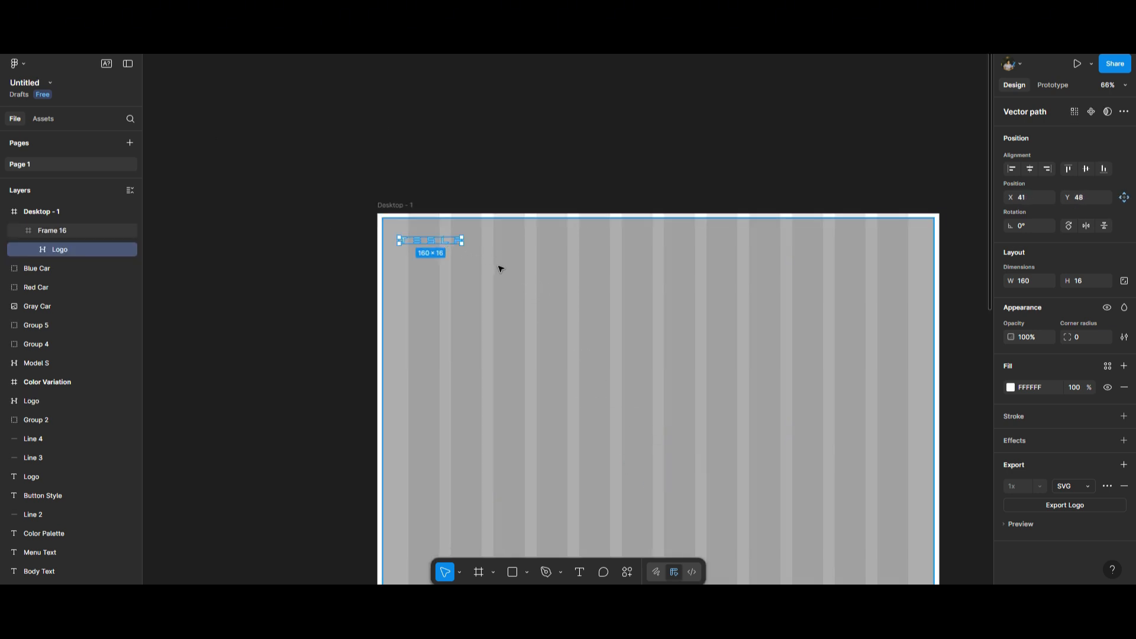
{"action": "key", "text": "Escape"}
{"action": "left_click", "coordinate": [426, 244]}
{"action": "key", "text": "Escape"}
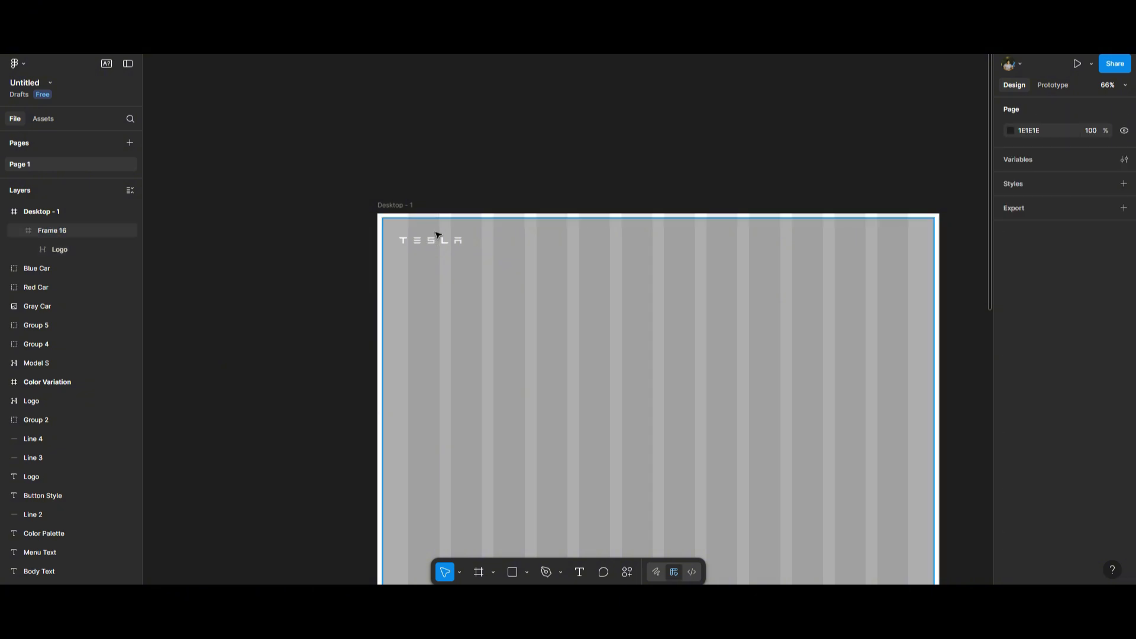
{"action": "left_click", "coordinate": [437, 240]}
{"action": "double_click", "coordinate": [437, 241]}
{"action": "left_click_drag", "start_coordinate": [437, 241], "coordinate": [445, 246]}
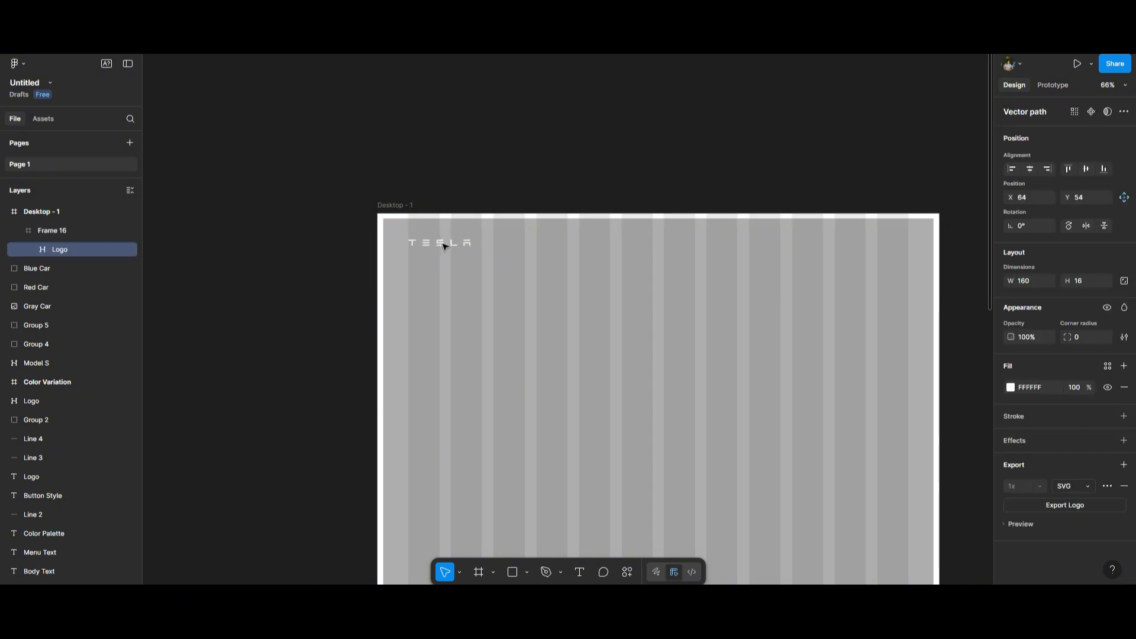
{"action": "left_click", "coordinate": [472, 164]}
- Copy the semi-bold 32-size Headline sample from the typography set into the nested frame and place it level with the logo
{"action": "scroll", "coordinate": [285, 303], "scroll_direction": "down", "scroll_amount": 4}
{"action": "scroll", "coordinate": [759, 291], "scroll_direction": "down", "scroll_amount": 1}
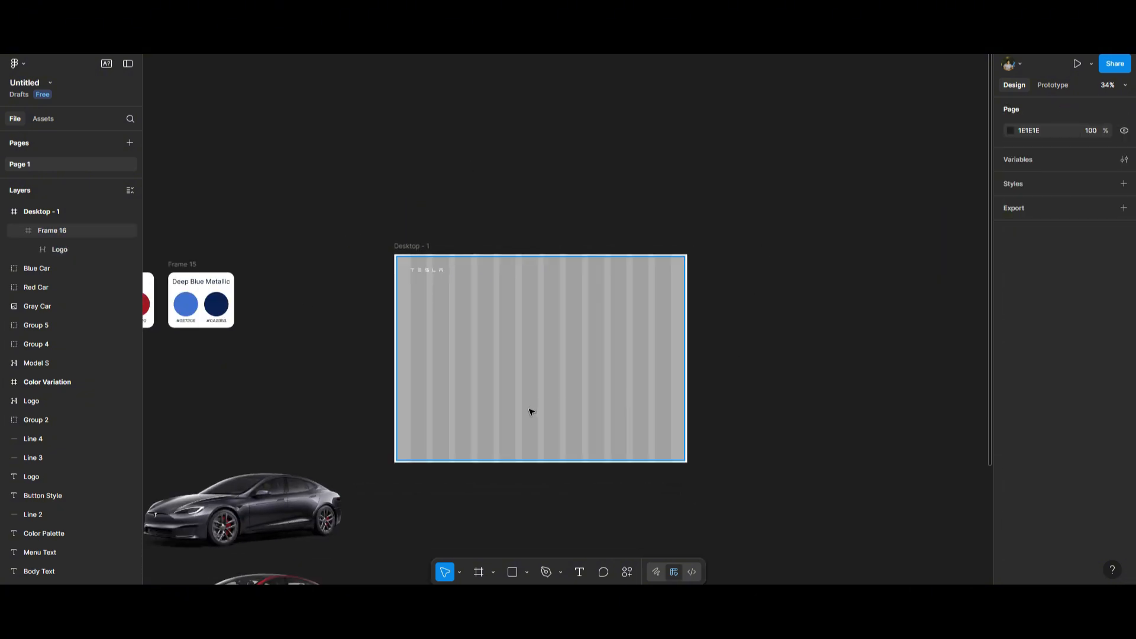
{"action": "scroll", "coordinate": [769, 274], "scroll_direction": "down", "scroll_amount": 4}
{"action": "scroll", "coordinate": [329, 294], "scroll_direction": "up", "scroll_amount": 5}
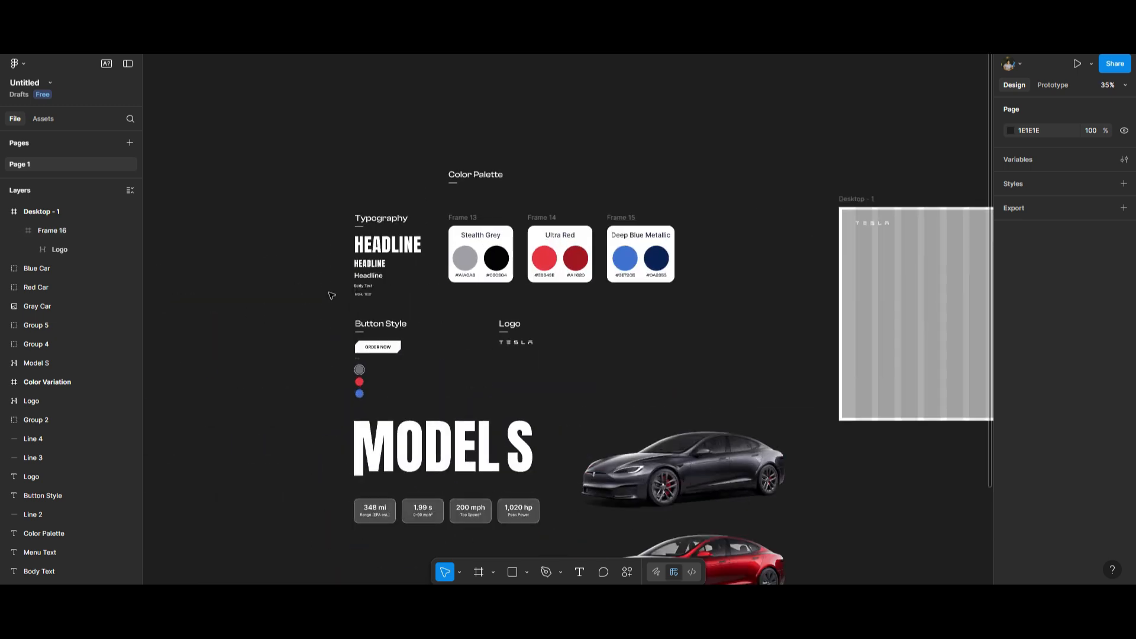
{"action": "left_click", "coordinate": [361, 283]}
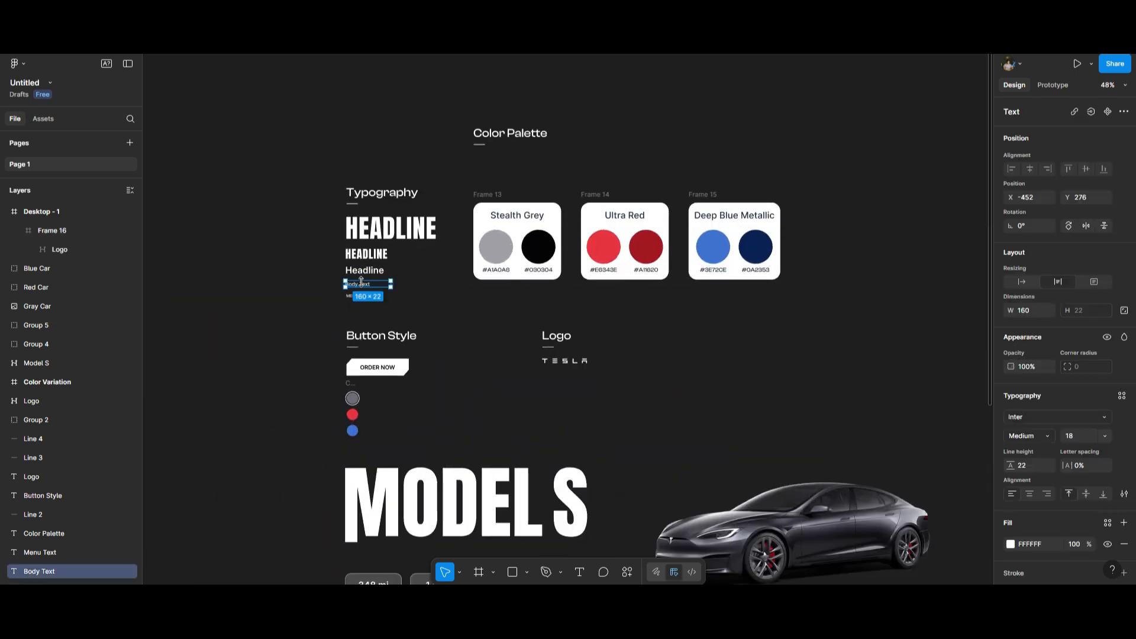
{"action": "left_click", "coordinate": [365, 271]}
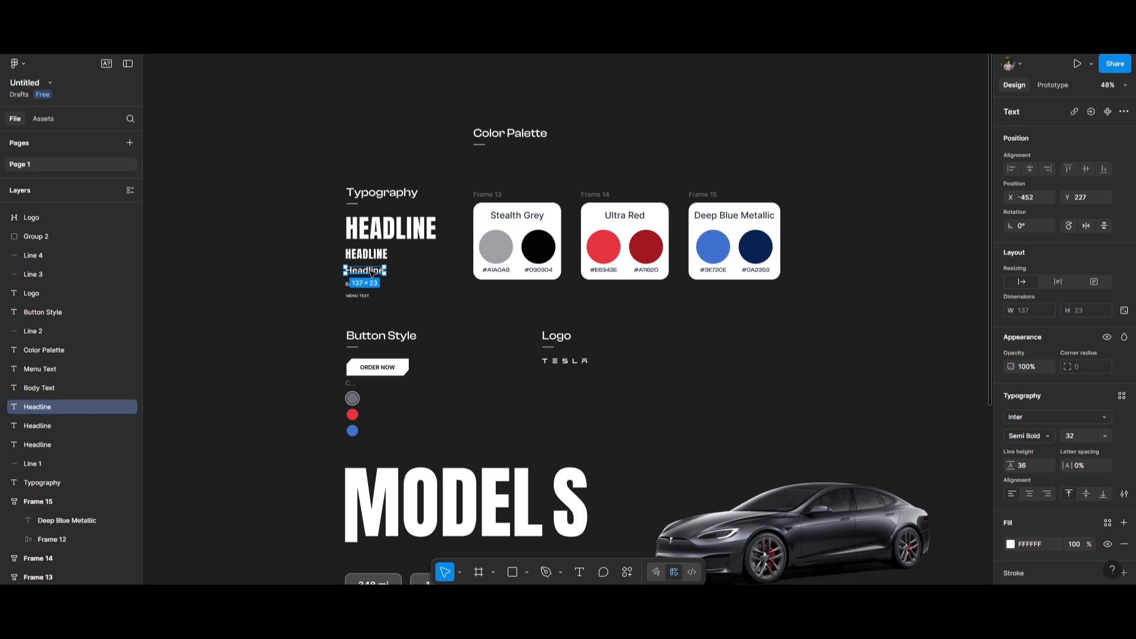
{"action": "scroll", "coordinate": [367, 272], "scroll_direction": "down", "scroll_amount": 8}
{"action": "left_click", "coordinate": [610, 268]}
{"action": "key", "text": "shift+2"}
{"action": "key", "text": "ctrl+v"}
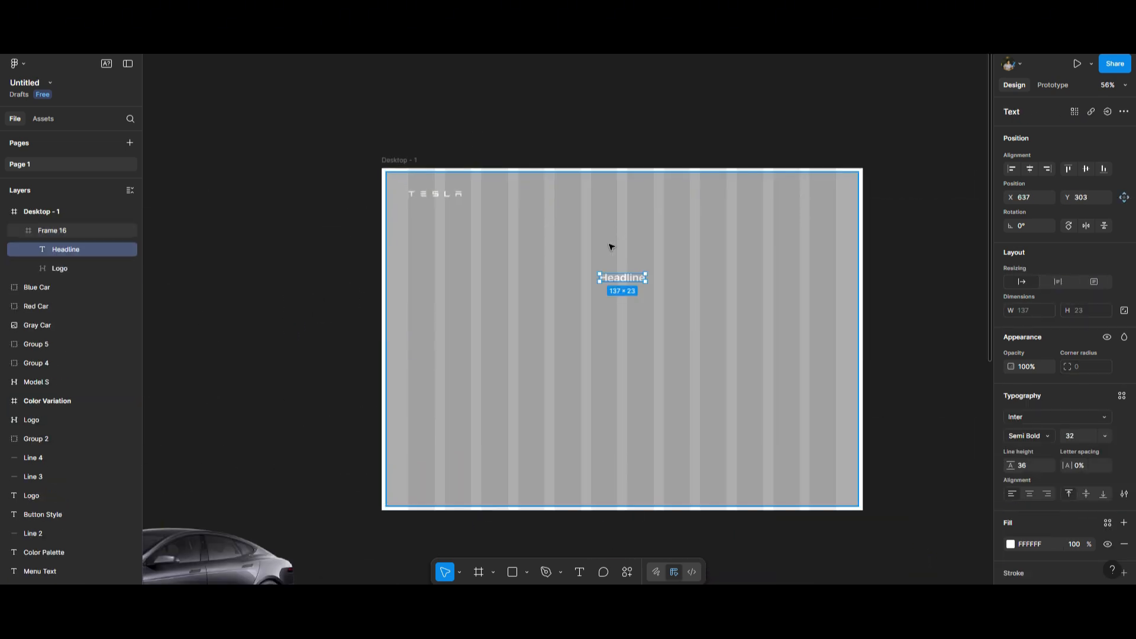
{"action": "left_click_drag", "start_coordinate": [616, 274], "coordinate": [553, 196]}
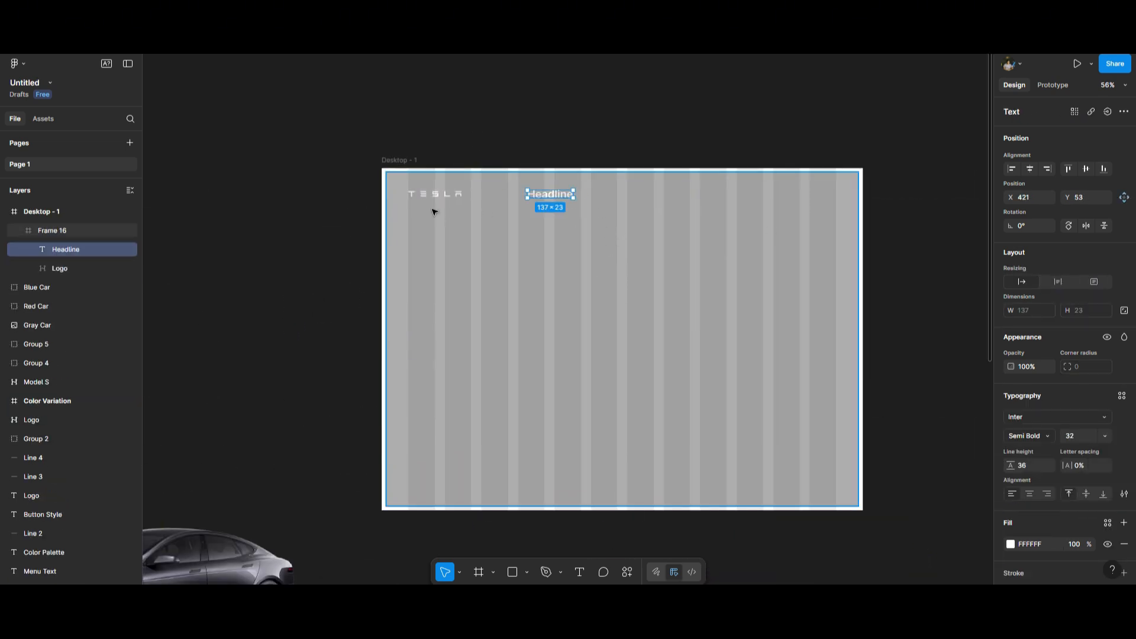
- Set the copied headline's font size to 30 and move it to X 394, Y 53
{"action": "left_click", "coordinate": [433, 195]}
{"action": "left_click", "coordinate": [550, 194]}
{"action": "left_click", "coordinate": [1105, 436]}
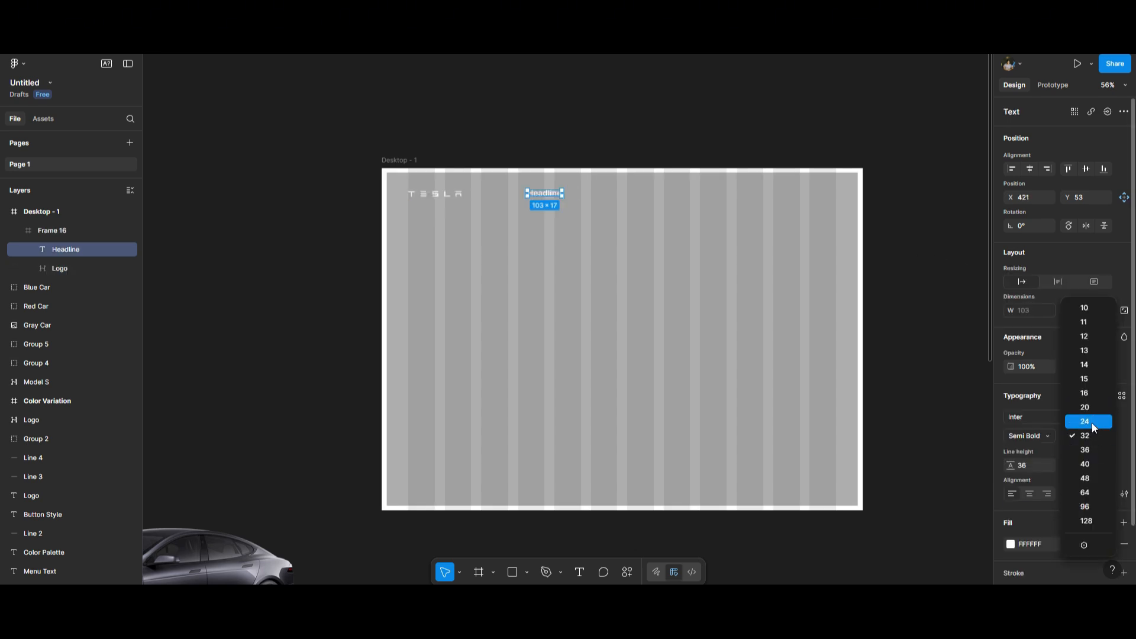
{"action": "left_click", "coordinate": [1092, 424]}
{"action": "left_click", "coordinate": [1088, 434]}
{"action": "type", "text": "28"}
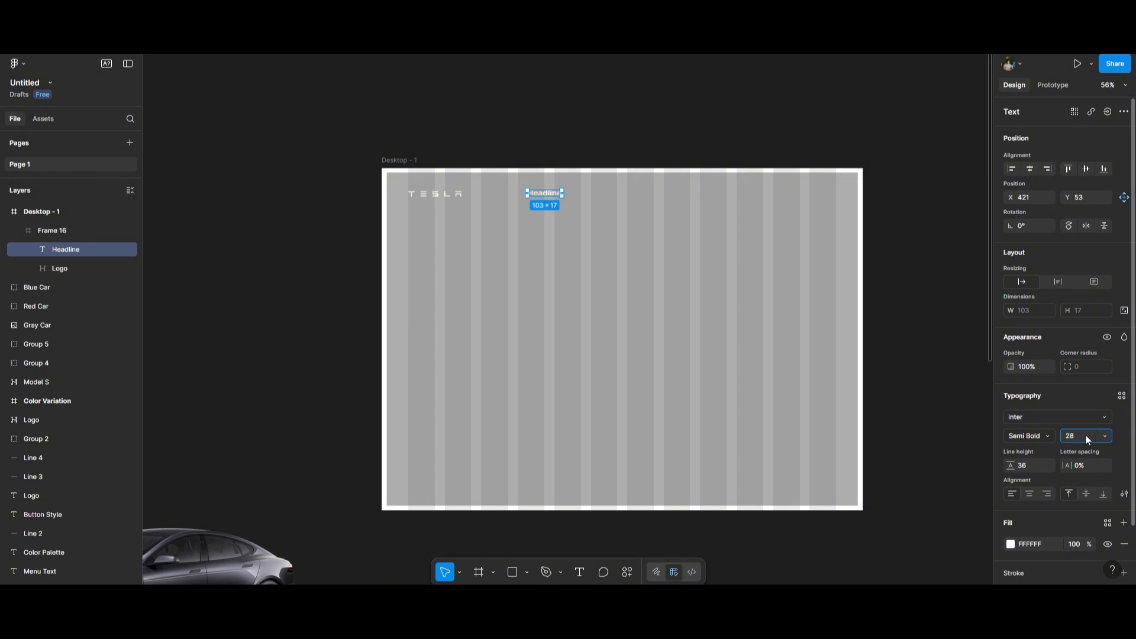
{"action": "type", "text": "0"}
{"action": "key", "text": "Return"}
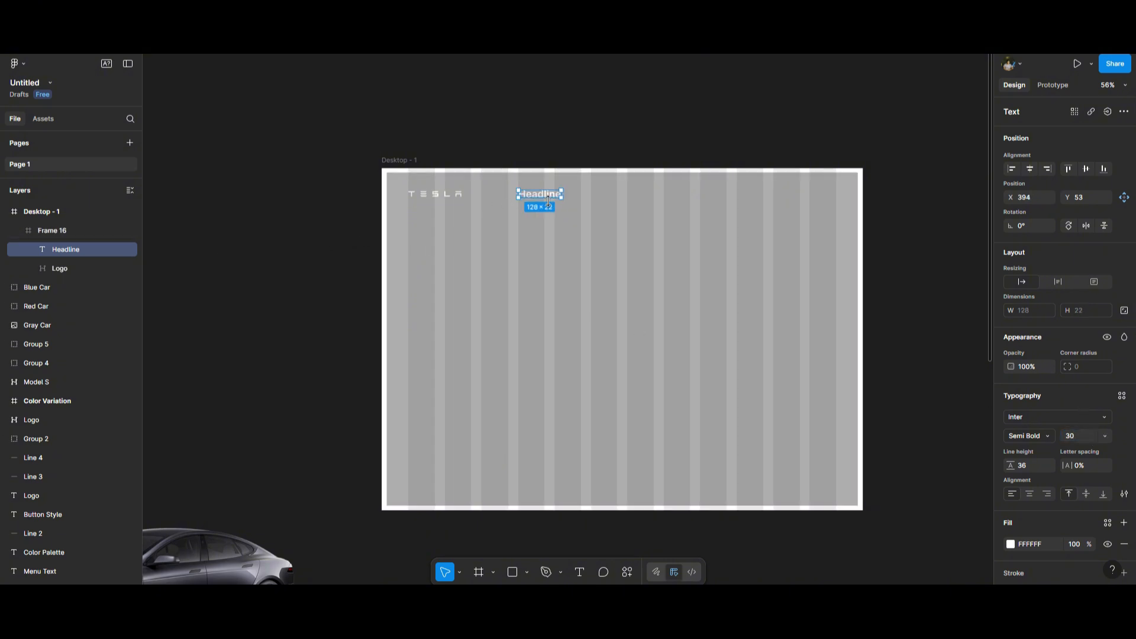
- Duplicate the headline four times and arrange the five copies in one row beside the logo, spaced 35 apart
{"action": "key", "text": "ctrl+d"}
{"action": "left_click_drag", "start_coordinate": [560, 195], "coordinate": [719, 196]}
{"action": "key", "text": "ctrl+d"}
{"action": "left_click", "coordinate": [628, 234]}
{"action": "left_click", "coordinate": [609, 196]}
{"action": "key", "text": "ctrl+d"}
{"action": "left_click", "coordinate": [669, 252]}
{"action": "key", "text": "ctrl+v"}
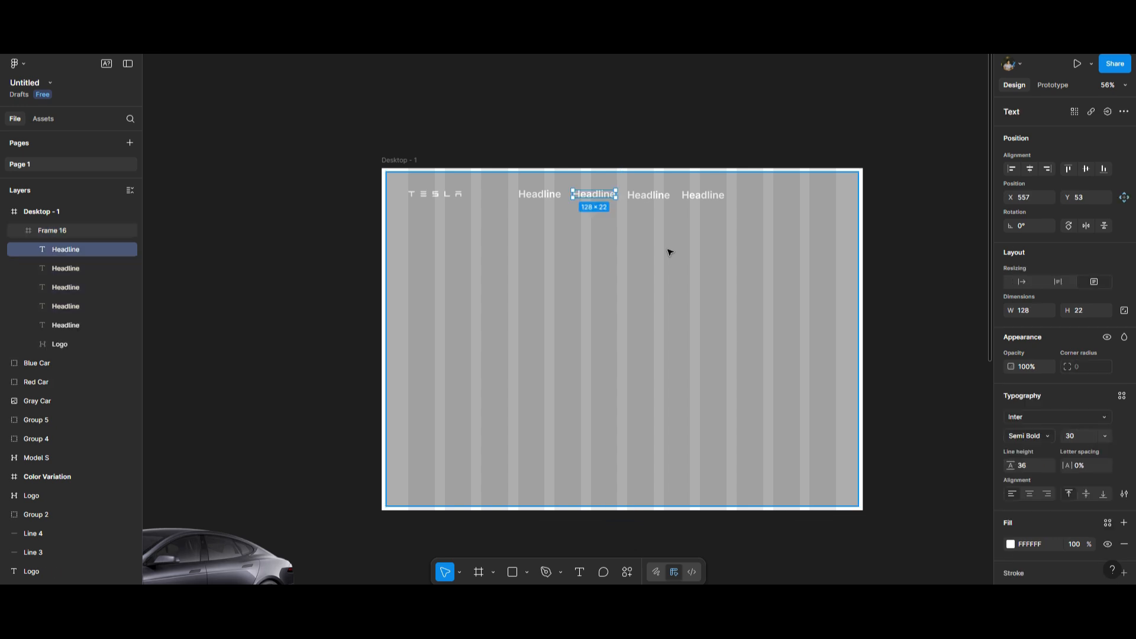
{"action": "left_click_drag", "start_coordinate": [595, 195], "coordinate": [758, 199]}
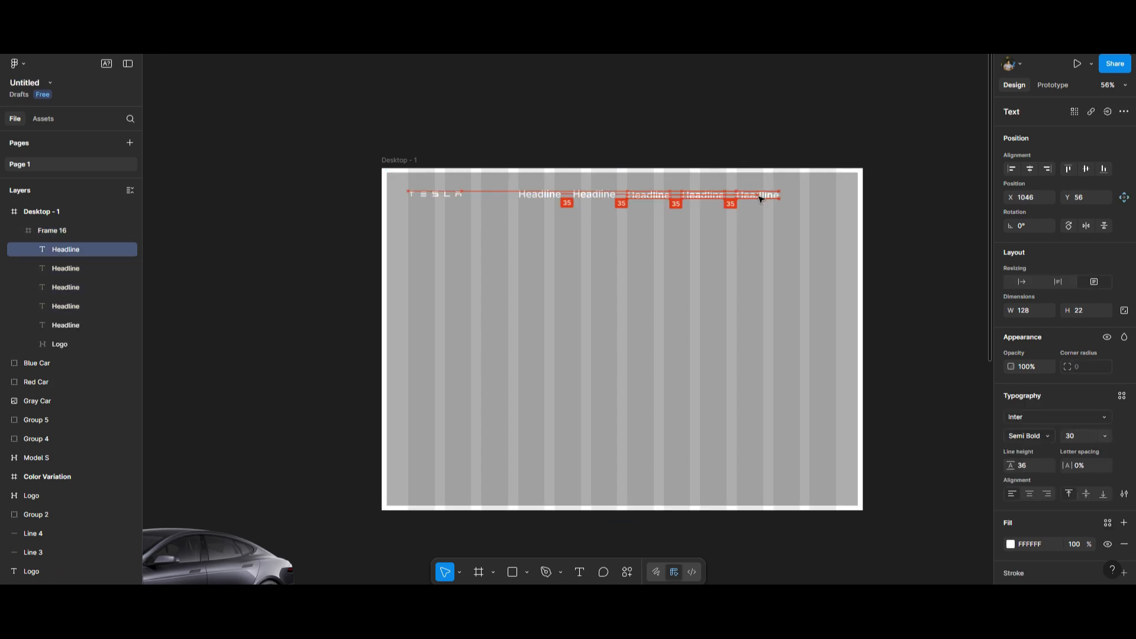
- Set all five headlines to font size 28 and move the row so its first headline sits at X 330, Y 56
{"action": "left_click", "coordinate": [673, 248]}
{"action": "left_click", "coordinate": [65, 249]}
{"action": "left_click", "coordinate": [65, 324], "text": "shift"}
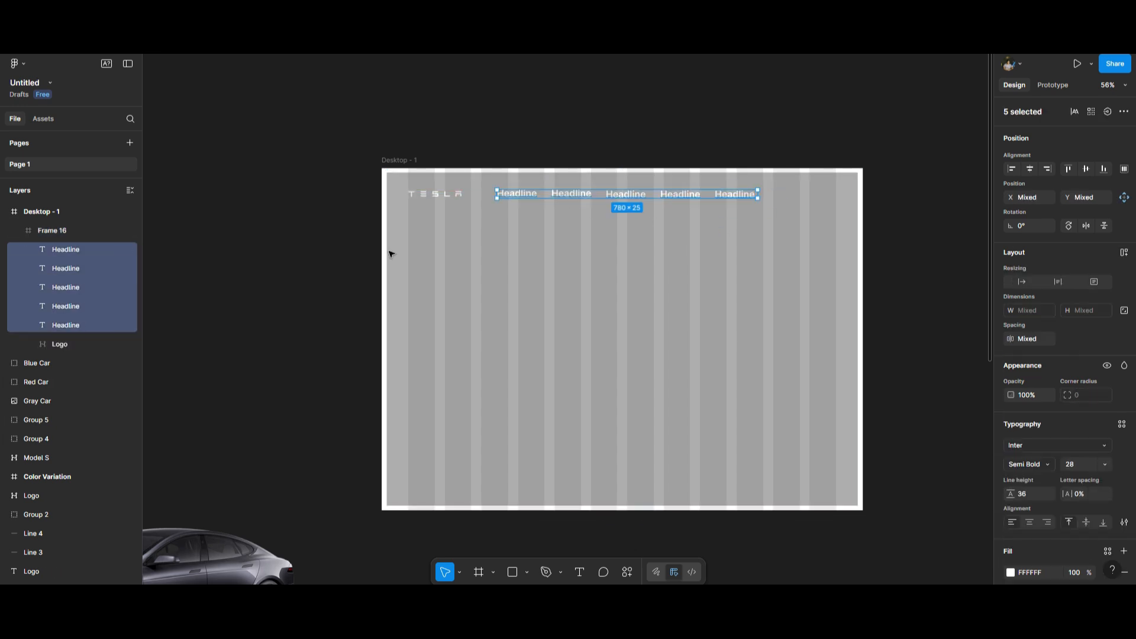
{"action": "left_click_drag", "start_coordinate": [664, 196], "coordinate": [664, 197]}
{"action": "left_click", "coordinate": [572, 261]}
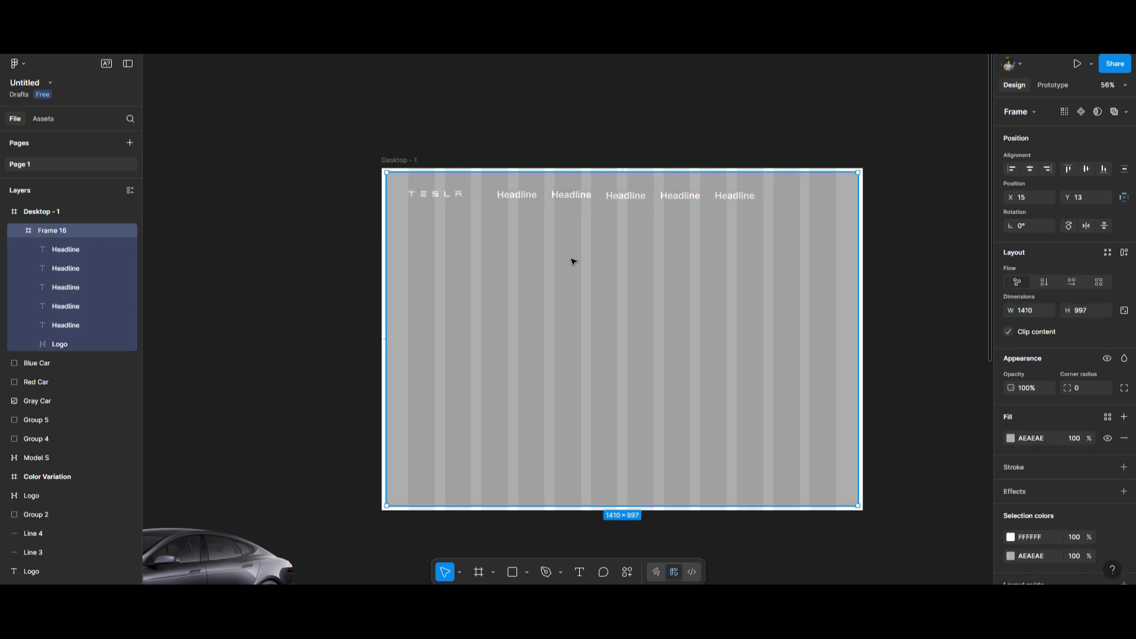
- Change the first two headlines to "Vehicles" and "Energy"
{"action": "left_click", "coordinate": [507, 199]}
{"action": "double_click", "coordinate": [507, 198]}
{"action": "type", "text": "Vehicles"}
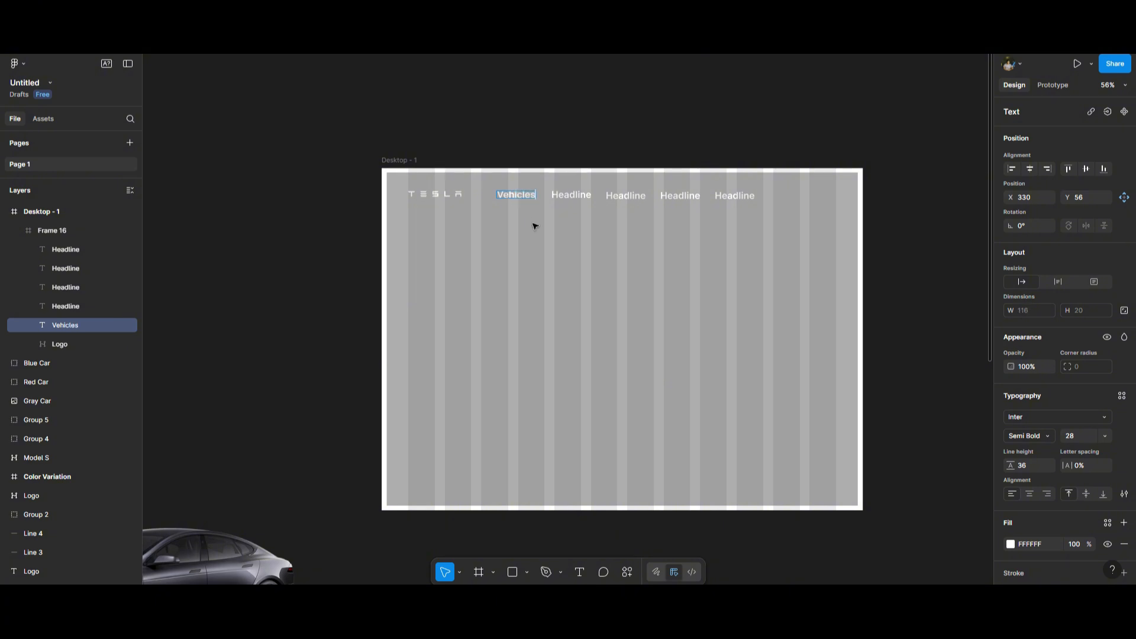
{"action": "key", "text": "Escape"}
{"action": "double_click", "coordinate": [570, 195]}
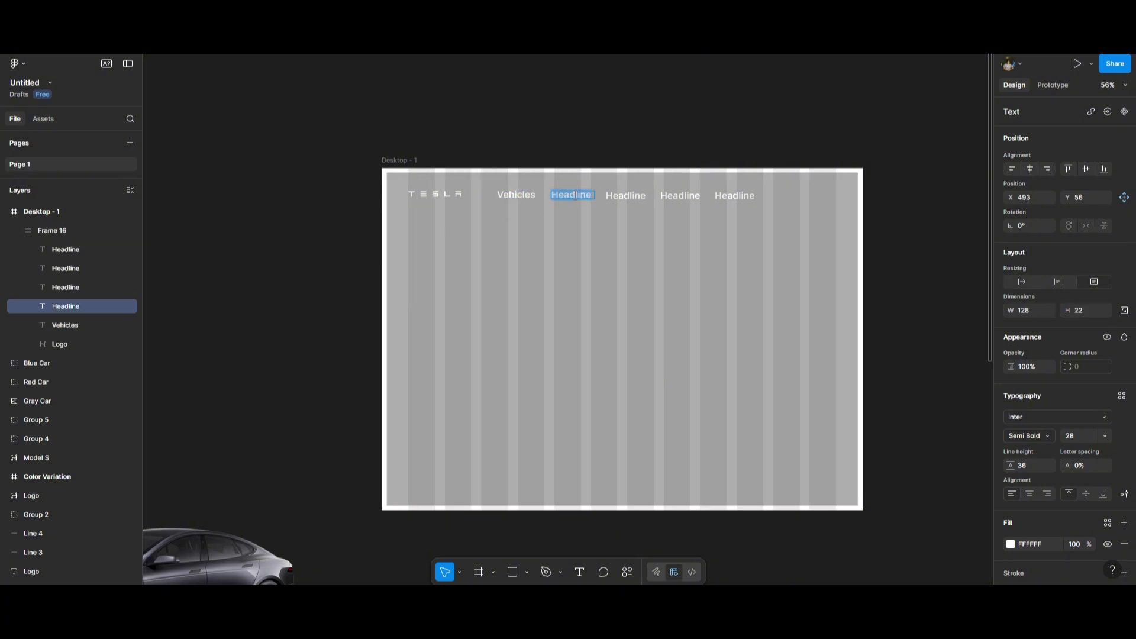
{"action": "type", "text": "Energy"}
{"action": "key", "text": "Escape"}
{"action": "key", "text": "Escape"}
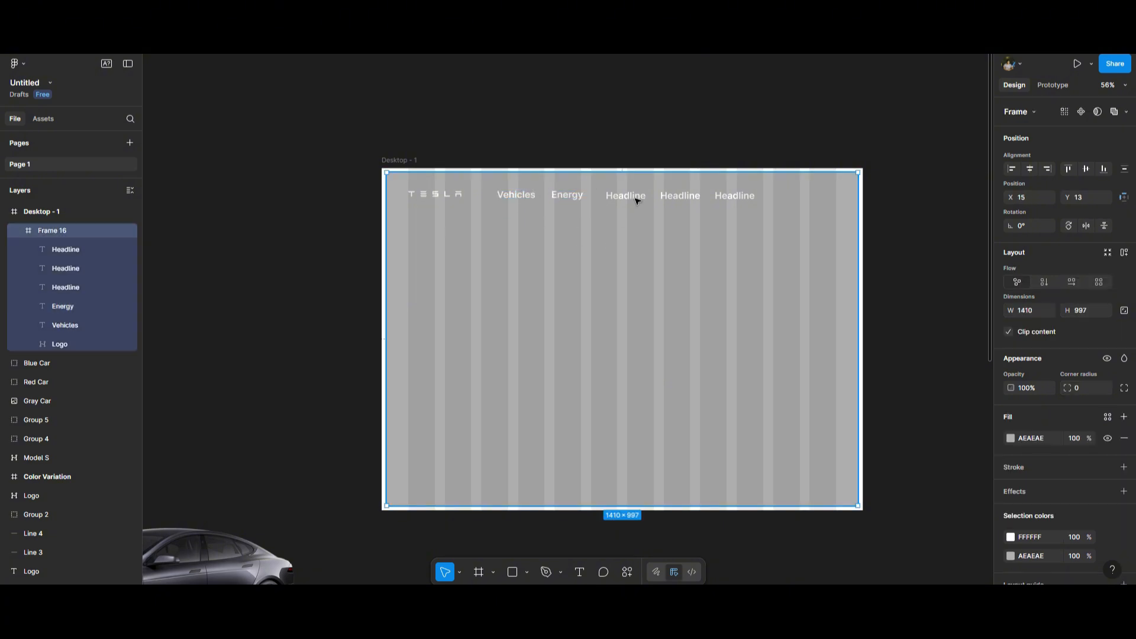
- Change the third headline in the row to "Charging"
{"action": "left_click", "coordinate": [638, 200]}
{"action": "double_click", "coordinate": [638, 200]}
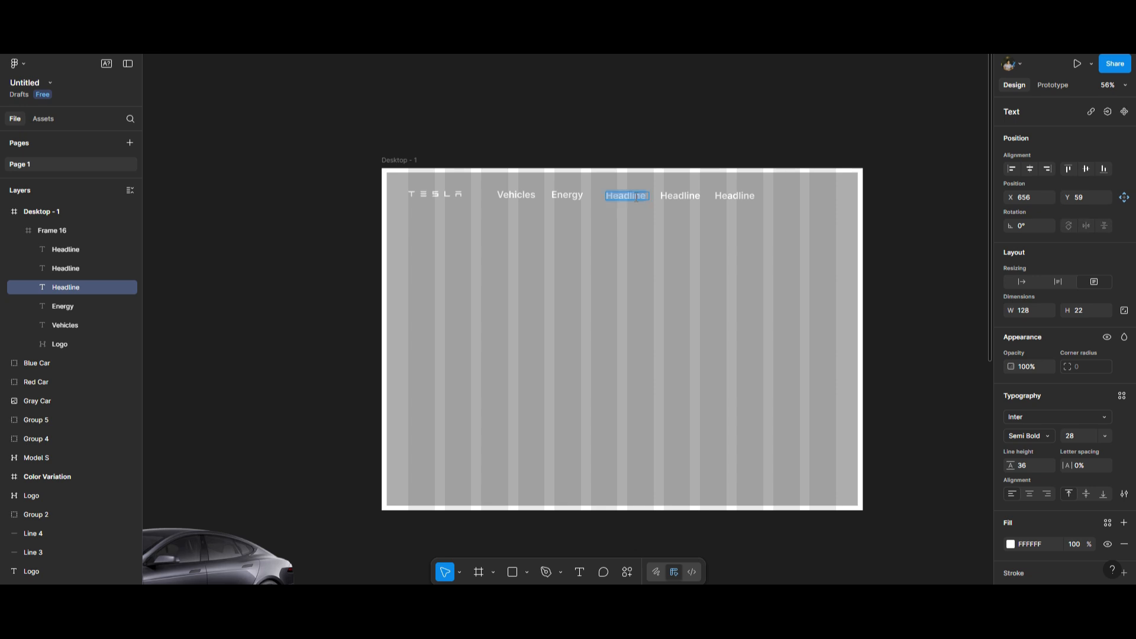
{"action": "type", "text": "Charging"}
{"action": "key", "text": "Escape"}
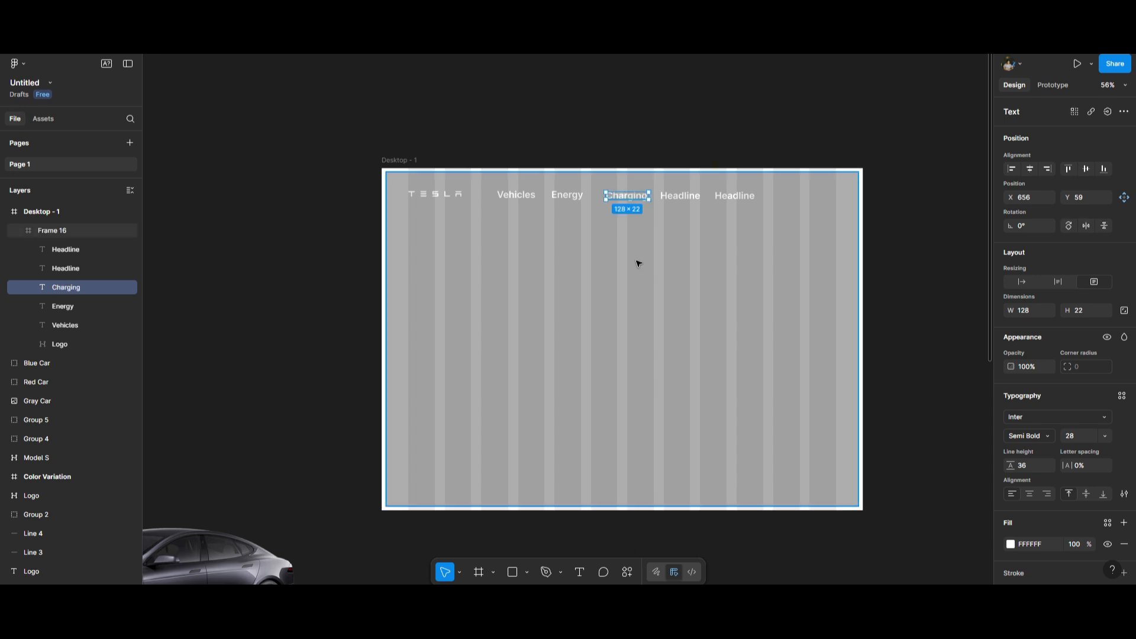
- Set the navigation texts to font size 24 and change the last two headlines to "Discover" and "Shop"
{"action": "left_click", "coordinate": [685, 199]}
{"action": "key", "text": "Escape"}
{"action": "double_click", "coordinate": [685, 197]}
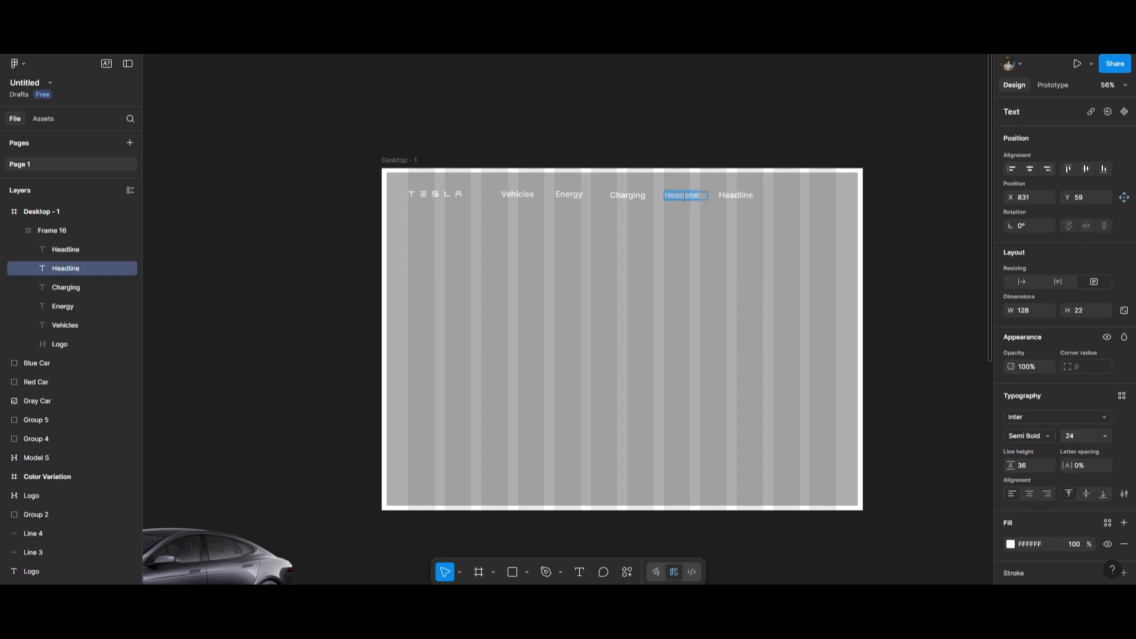
{"action": "type", "text": "Di"}
{"action": "key", "text": "Escape"}
{"action": "key", "text": "Escape"}
{"action": "left_click", "coordinate": [737, 197]}
{"action": "double_click", "coordinate": [738, 198]}
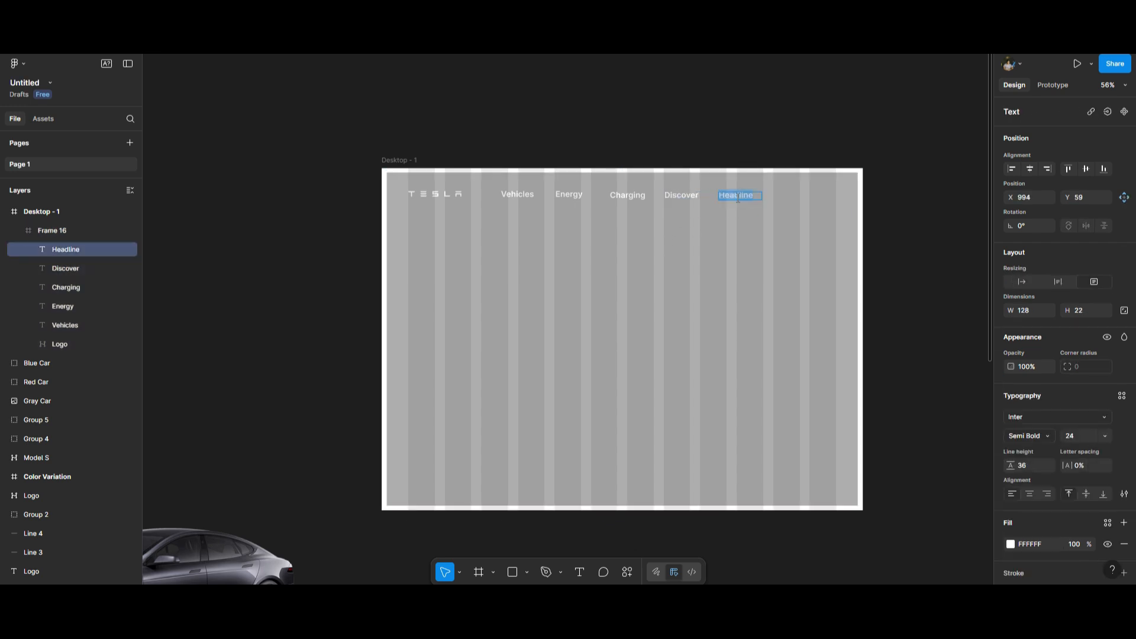
{"action": "type", "text": "Shop"}
{"action": "key", "text": "Escape"}
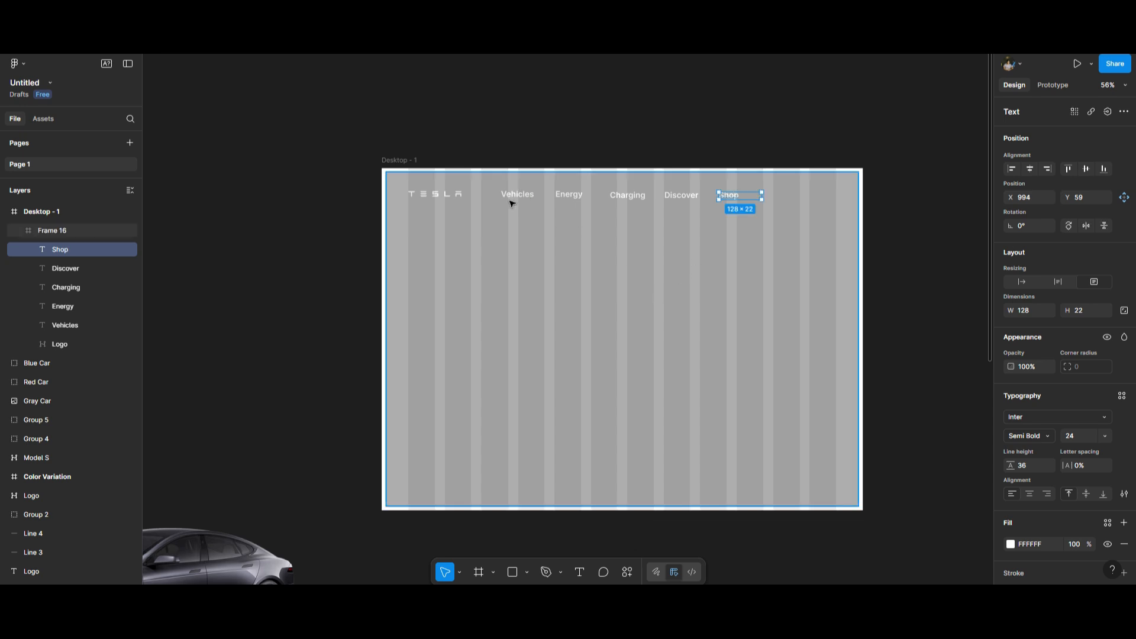
- Convert the five navigation labels to uppercase and shift the whole row slightly away from the logo
{"action": "key", "text": "ctrl+a"}
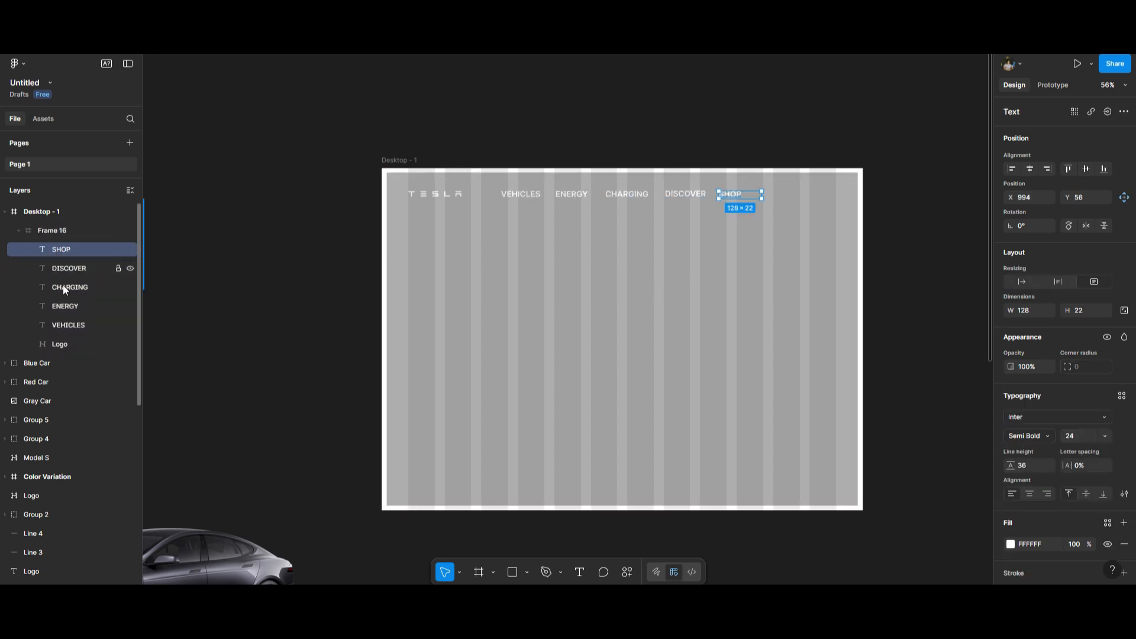
{"action": "left_click", "coordinate": [68, 324], "text": "shift"}
{"action": "mouse_move", "coordinate": [654, 197]}
{"action": "left_mouse_down"}
{"action": "mouse_move", "coordinate": [676, 200]}
{"action": "mouse_move", "coordinate": [665, 197]}
{"action": "left_mouse_up"}
{"action": "left_click", "coordinate": [615, 238]}
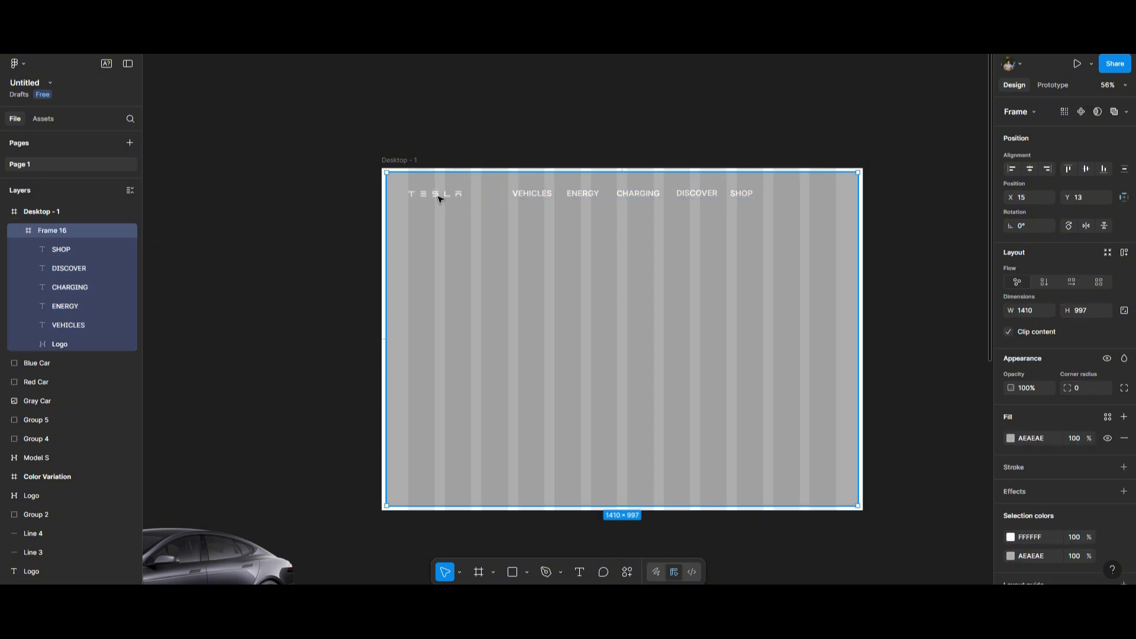
- Nudge the Tesla logo in the nested frame into line with the navigation labels
{"action": "left_click", "coordinate": [59, 344]}
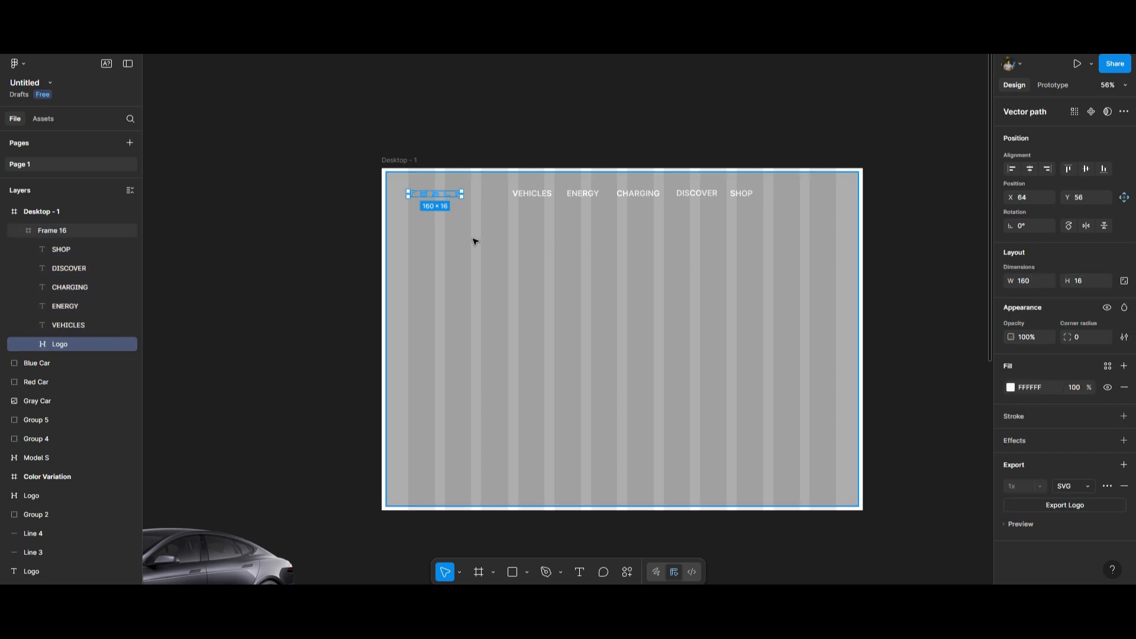
{"action": "left_click_drag", "start_coordinate": [448, 195], "coordinate": [446, 193]}
{"action": "left_click", "coordinate": [649, 330]}
- Start a Pen path with its first point below the Desktop - 1 frame, at X 2275, Y 1201.5
{"action": "scroll", "coordinate": [681, 331], "scroll_direction": "down", "scroll_amount": 5}
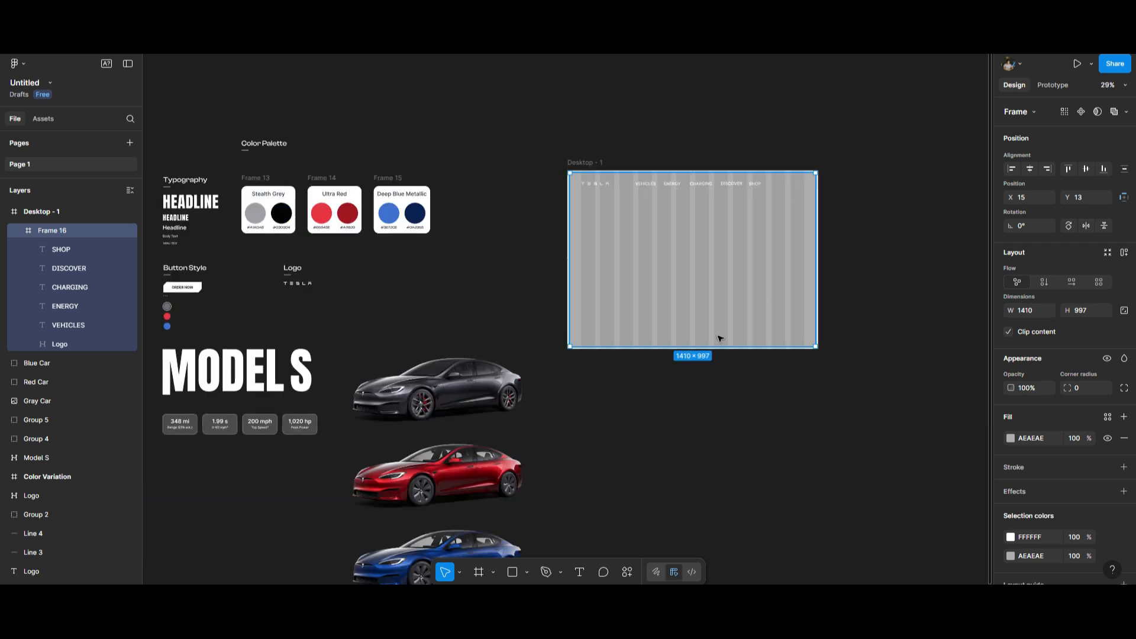
{"action": "scroll", "coordinate": [720, 339], "scroll_direction": "up", "scroll_amount": 3}
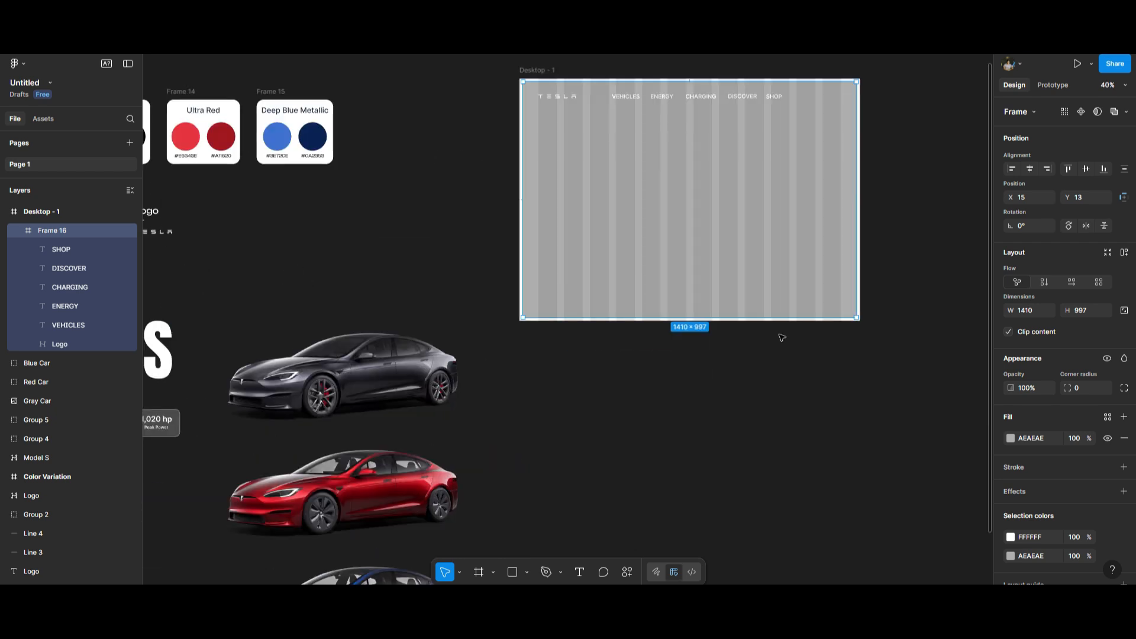
{"action": "key", "text": "p"}
{"action": "left_click", "coordinate": [615, 383]}
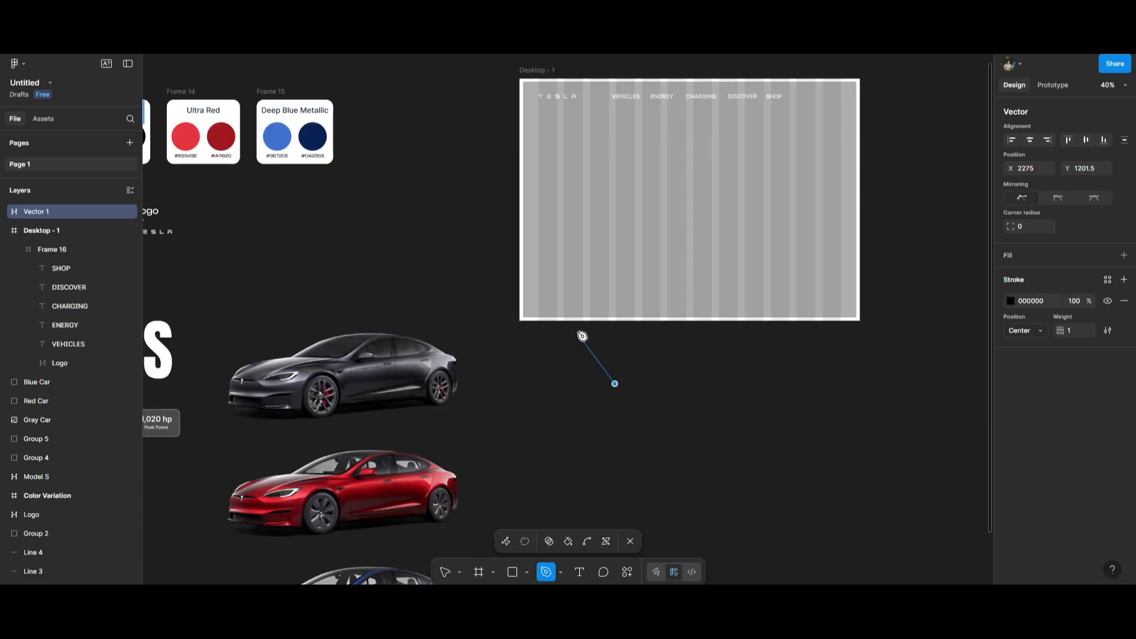
{"action": "left_click", "coordinate": [533, 242]}
{"action": "left_click", "coordinate": [607, 217]}
{"action": "key", "text": "ctrl+z"}
{"action": "key", "text": "ctrl+z"}
- Continue the Pen path in a zigzag across the frame, out past its edge, and back below it to the starting point
{"action": "left_click", "coordinate": [568, 232]}
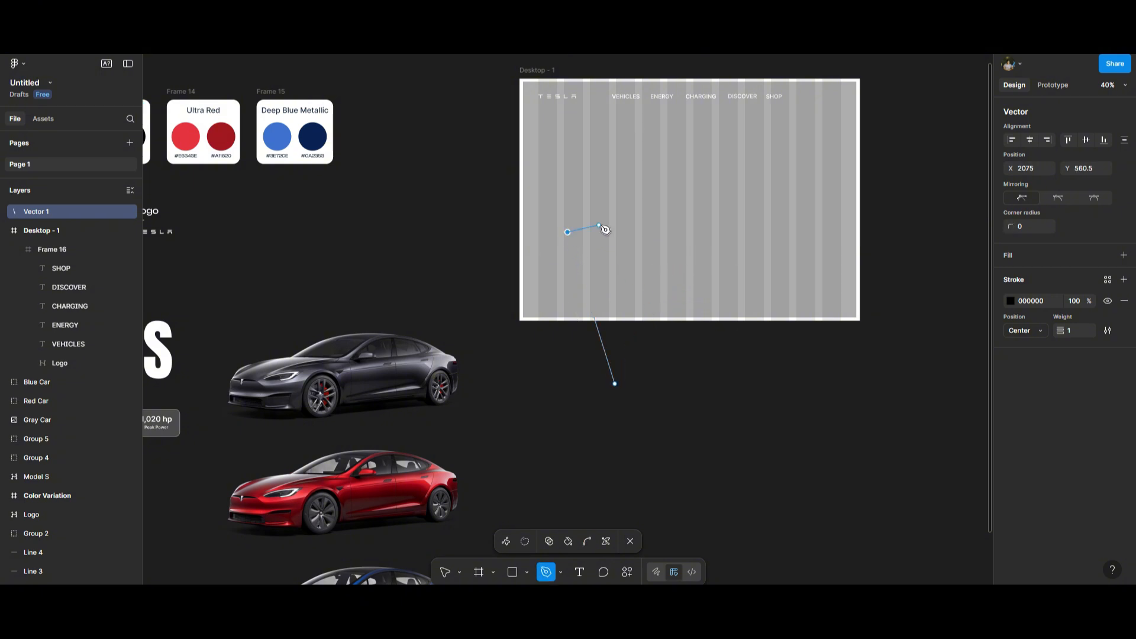
{"action": "left_click", "coordinate": [723, 246]}
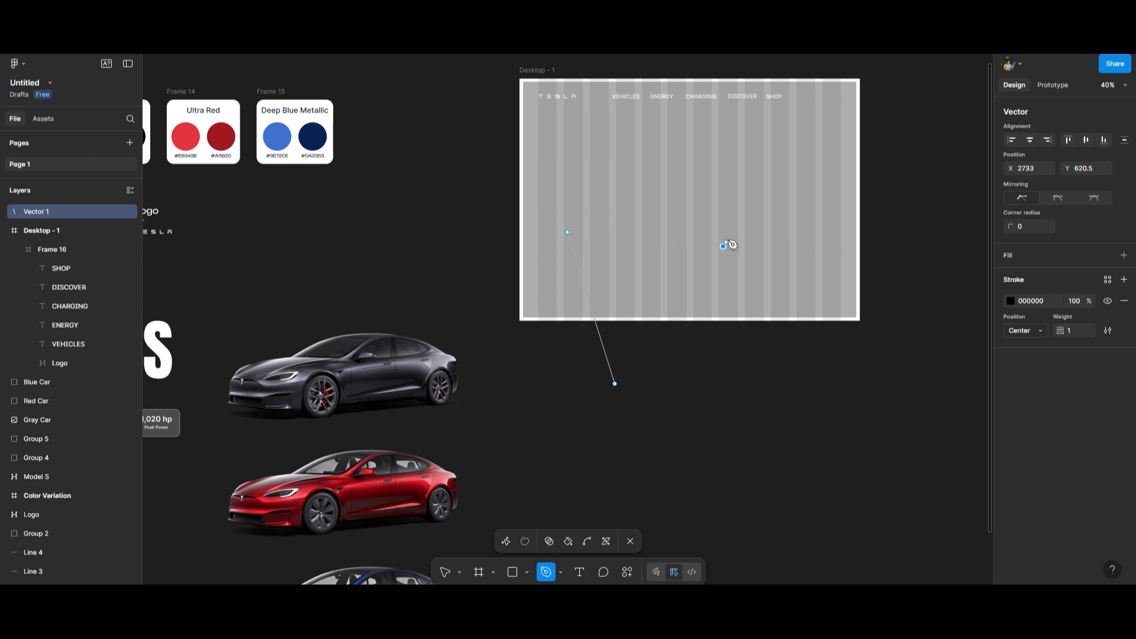
{"action": "left_click", "coordinate": [615, 154]}
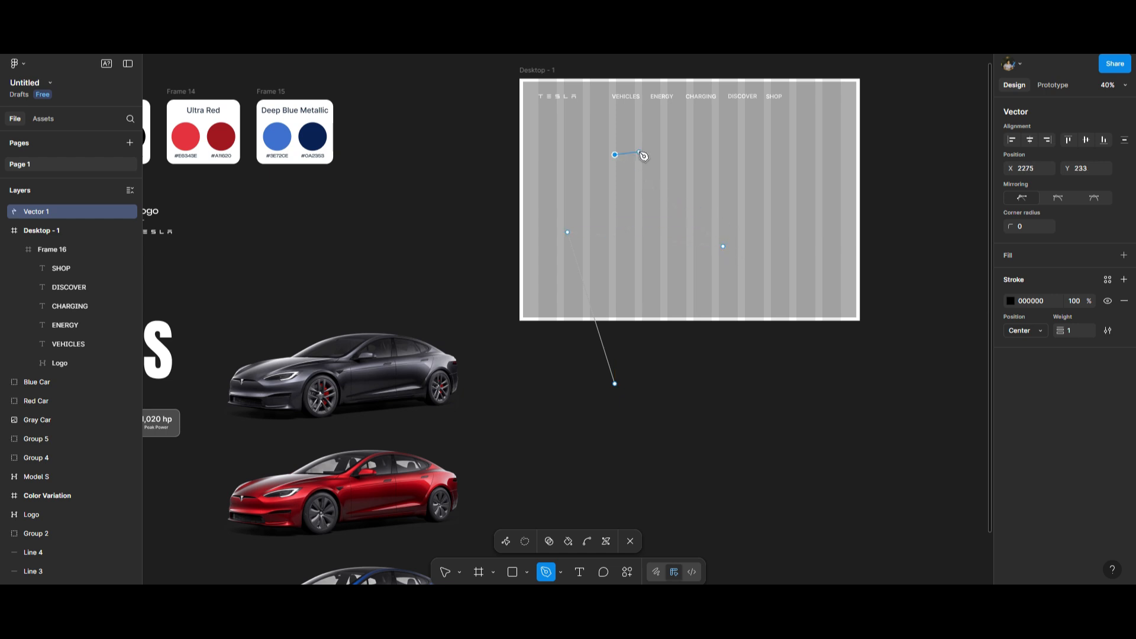
{"action": "left_click", "coordinate": [800, 179]}
{"action": "left_click", "coordinate": [912, 246]}
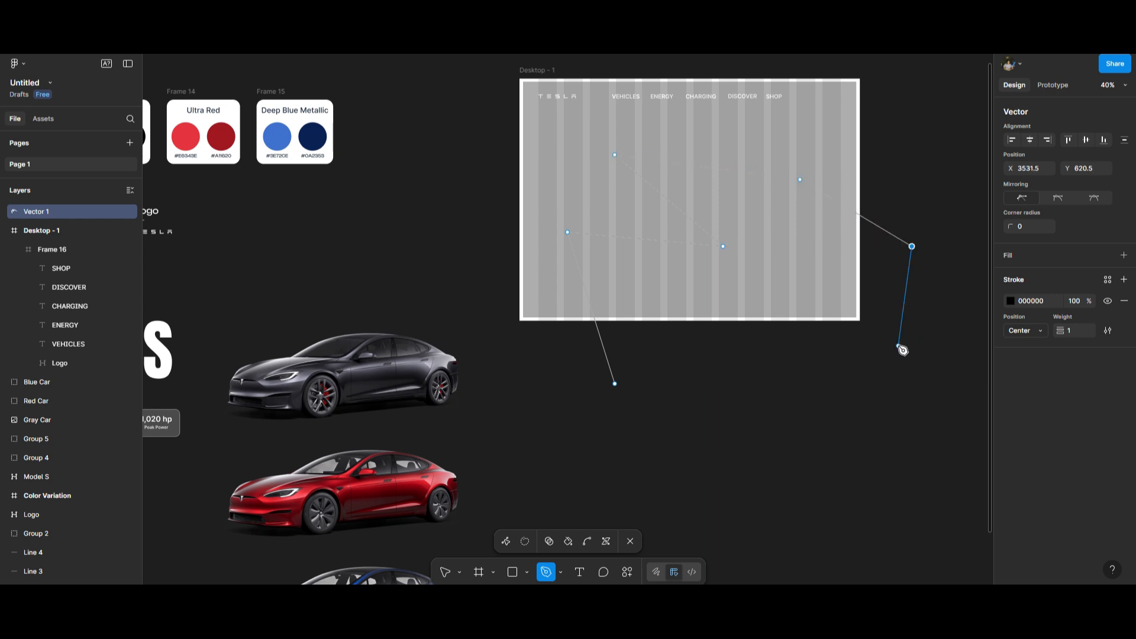
{"action": "left_click", "coordinate": [916, 351]}
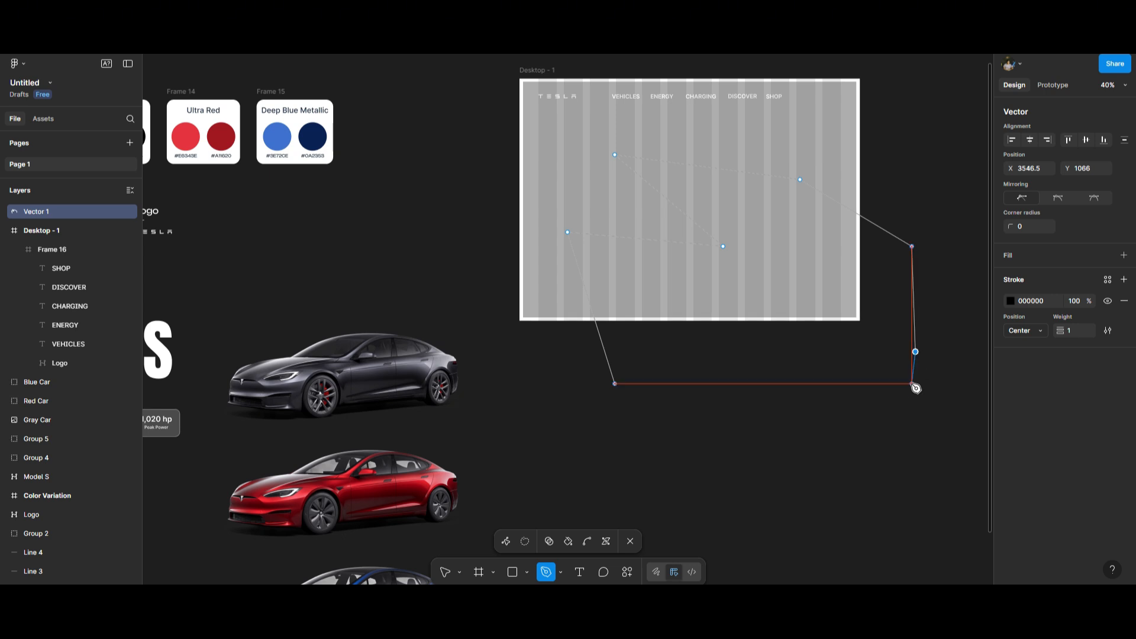
{"action": "left_click", "coordinate": [912, 383]}
{"action": "left_click", "coordinate": [783, 393]}
{"action": "left_click", "coordinate": [615, 386]}
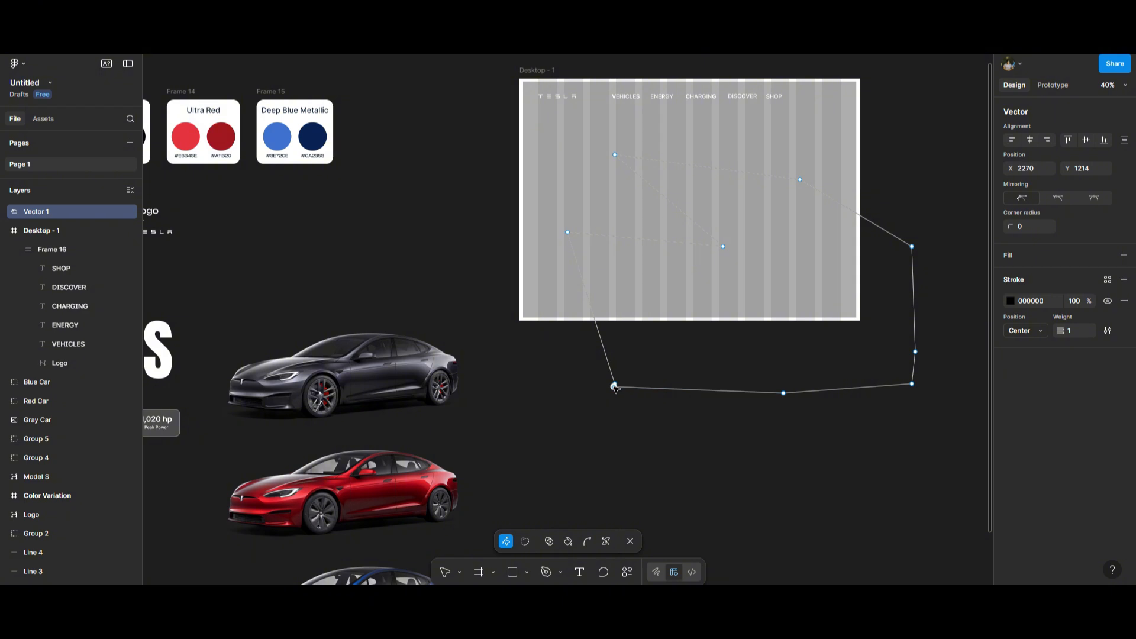
- Bend the path's points inside the frame with the Bend tool to form a smooth, winding S-shaped curve
{"action": "left_click", "coordinate": [593, 313]}
{"action": "left_click", "coordinate": [588, 542]}
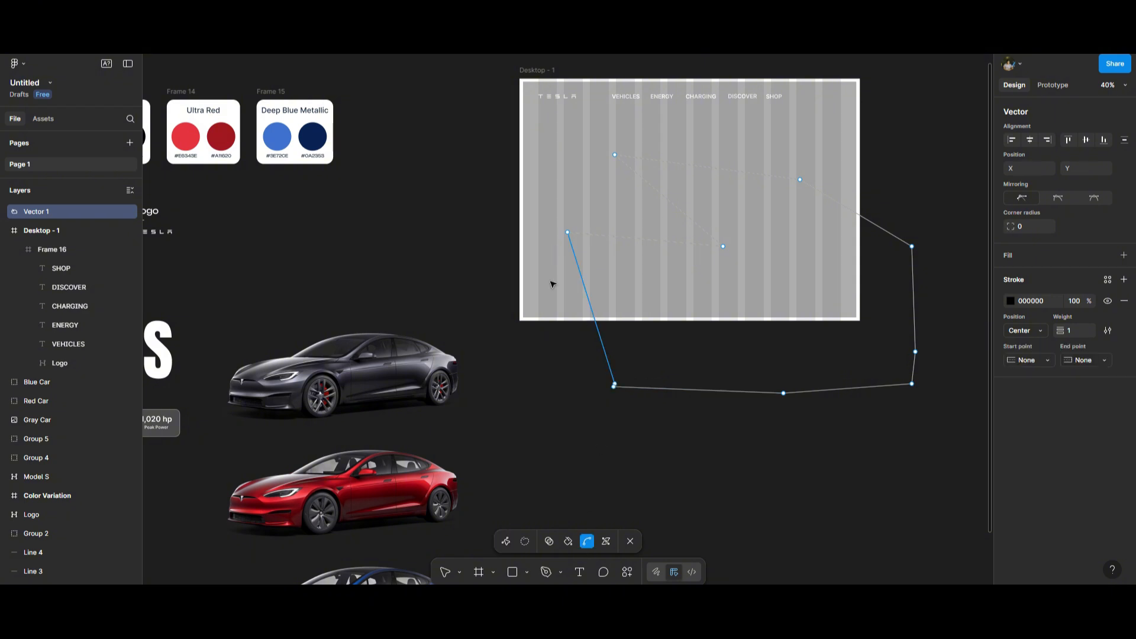
{"action": "left_click_drag", "start_coordinate": [577, 264], "coordinate": [565, 236]}
{"action": "key", "text": "ctrl+z"}
{"action": "key", "text": "ctrl+z"}
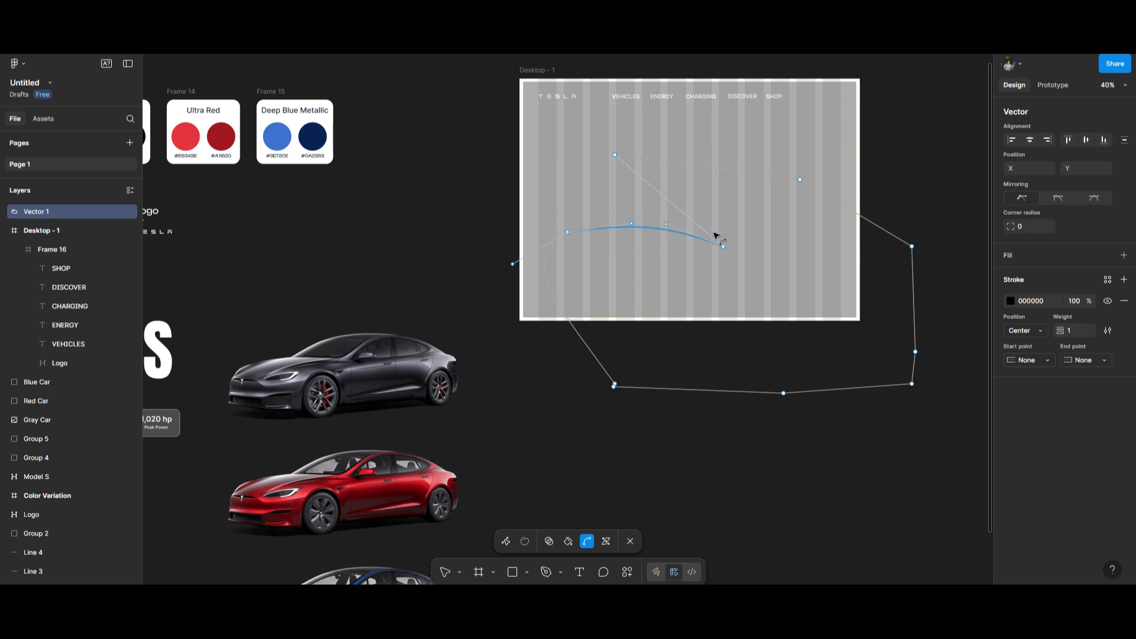
{"action": "left_click_drag", "start_coordinate": [712, 235], "coordinate": [725, 230]}
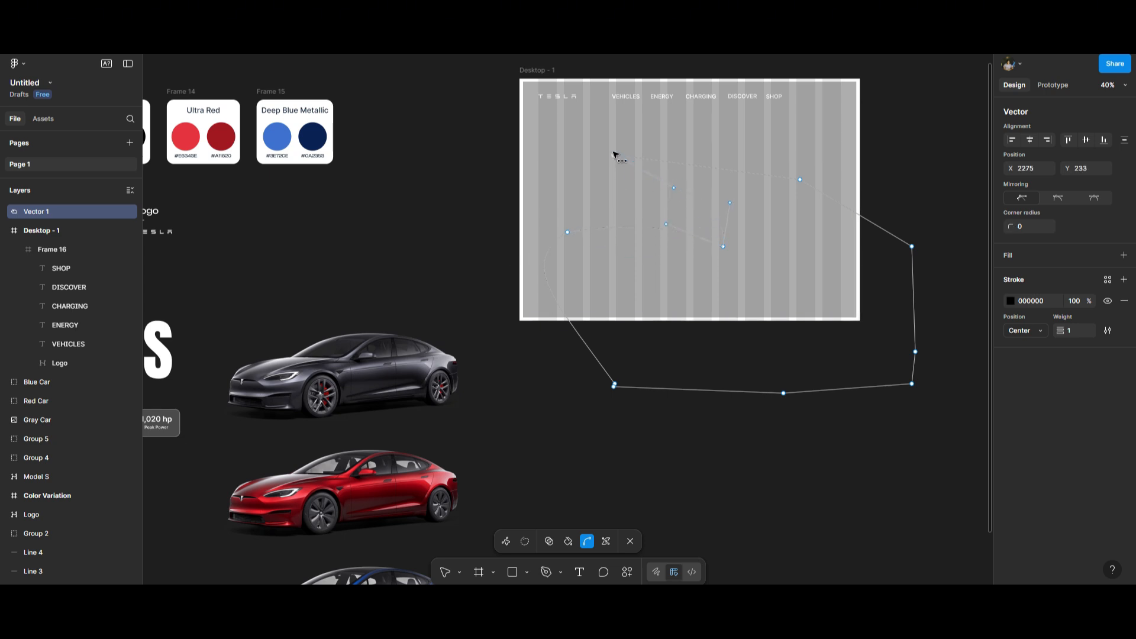
{"action": "left_click_drag", "start_coordinate": [616, 155], "coordinate": [640, 132]}
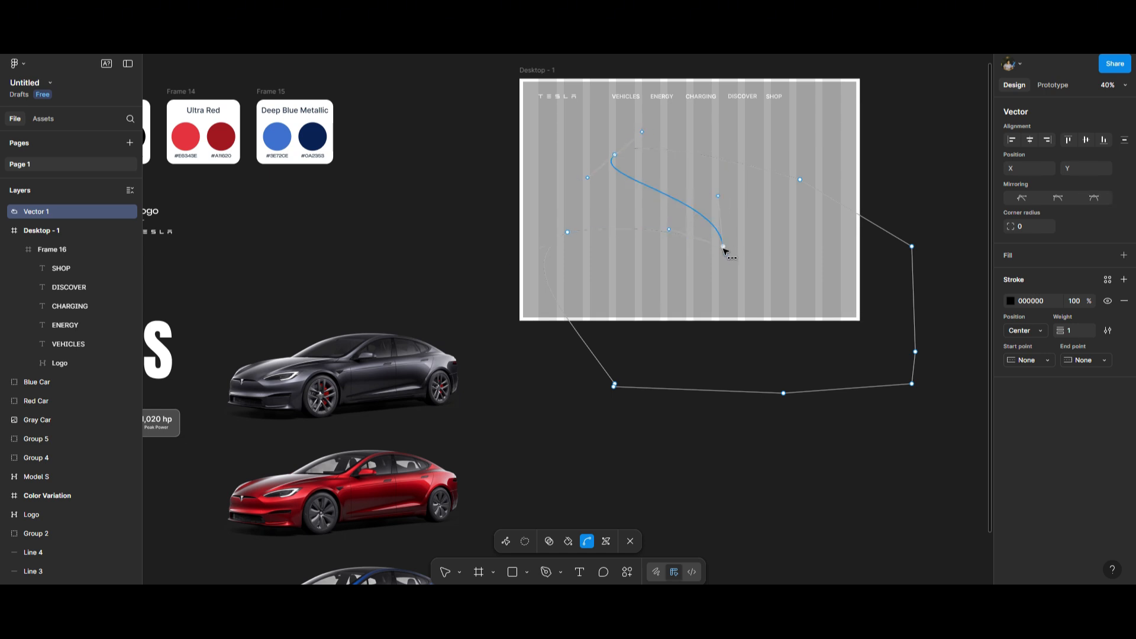
{"action": "left_click_drag", "start_coordinate": [723, 247], "coordinate": [735, 242]}
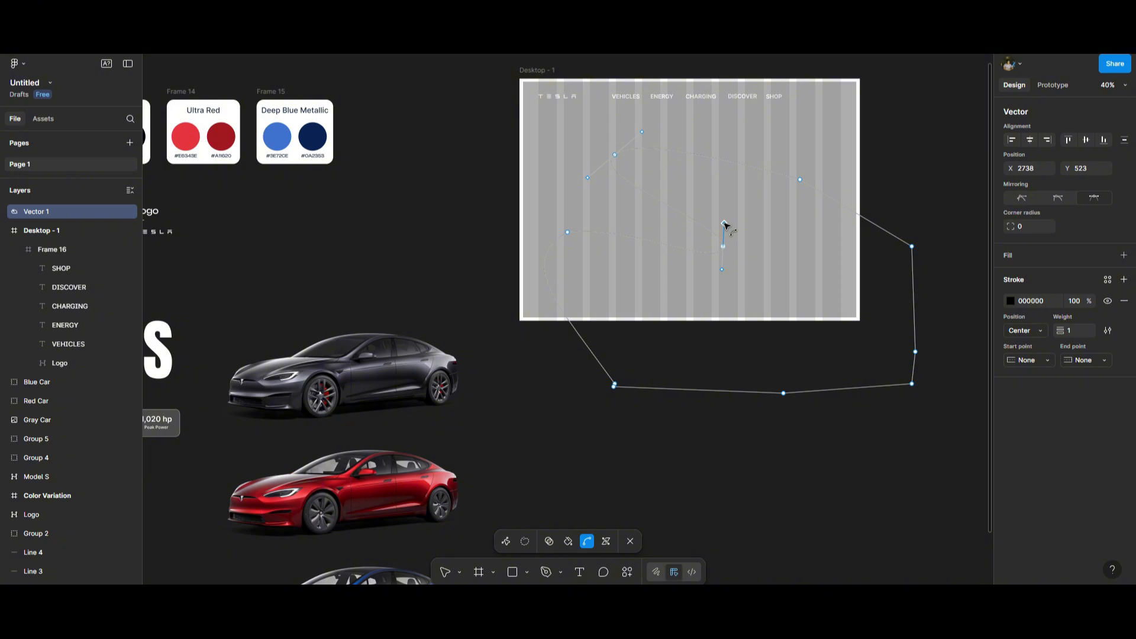
{"action": "left_click_drag", "start_coordinate": [800, 179], "coordinate": [807, 188]}
- Set the curved path's stroke weight to 150
{"action": "left_click", "coordinate": [1077, 333]}
{"action": "type", "text": "150"}
{"action": "key", "text": "Return"}
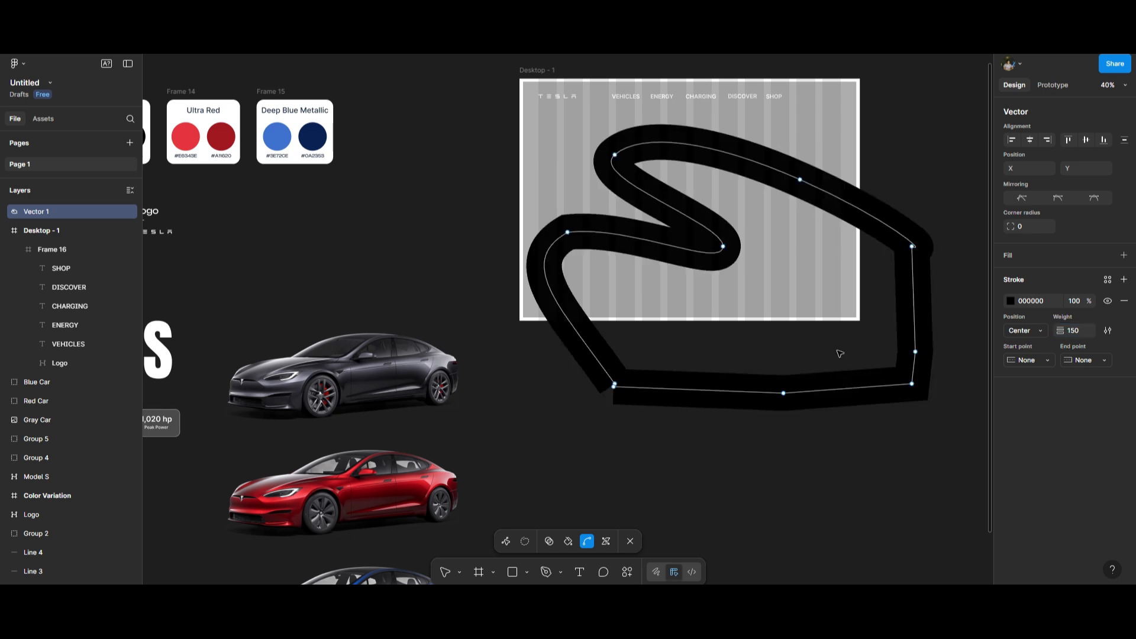
- Change the path's stroke colour to FFFEFE at 50% opacity and finish editing the vector
{"action": "left_click", "coordinate": [1010, 301]}
{"action": "mouse_move", "coordinate": [864, 384]}
{"action": "left_mouse_down"}
{"action": "mouse_move", "coordinate": [862, 438]}
{"action": "mouse_move", "coordinate": [864, 327]}
{"action": "left_mouse_up"}
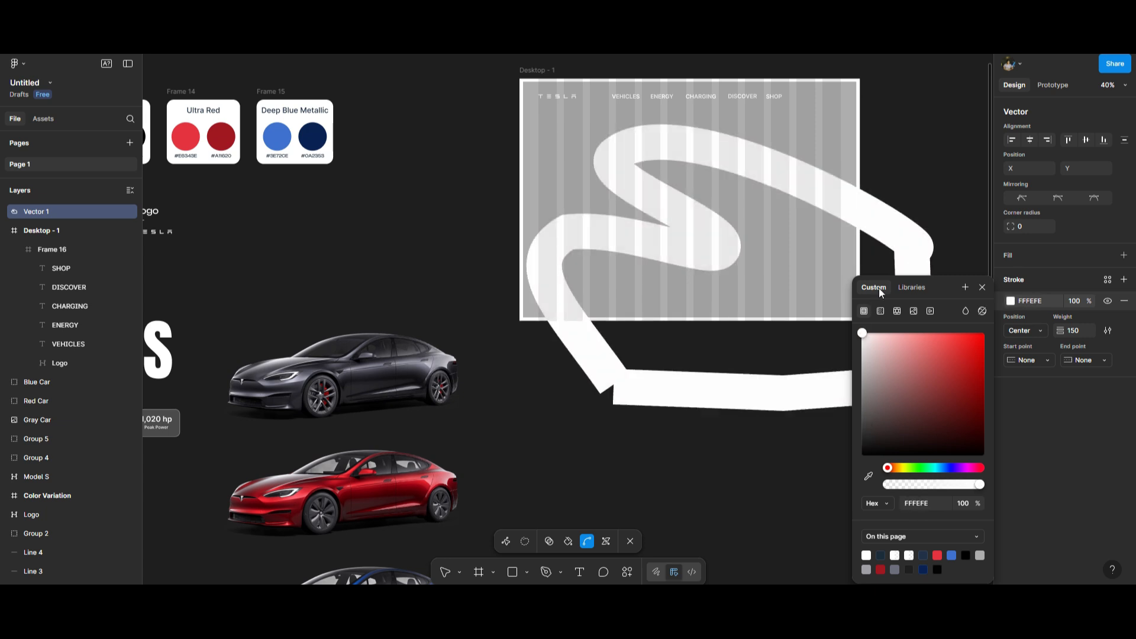
{"action": "left_click", "coordinate": [1074, 301]}
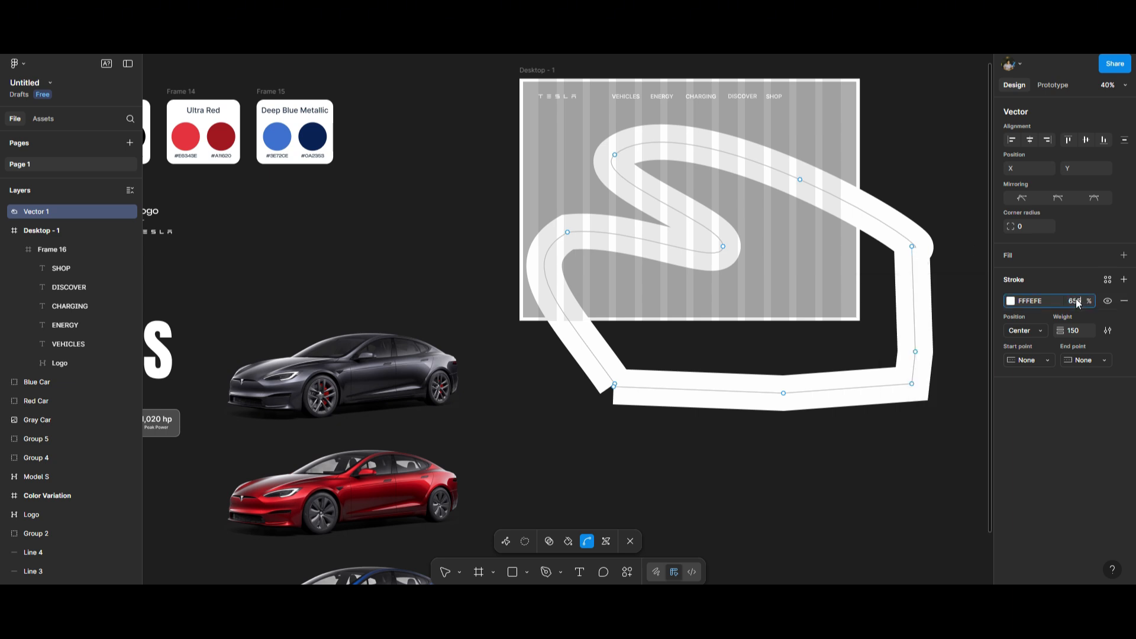
{"action": "type", "text": "50"}
{"action": "key", "text": "Return"}
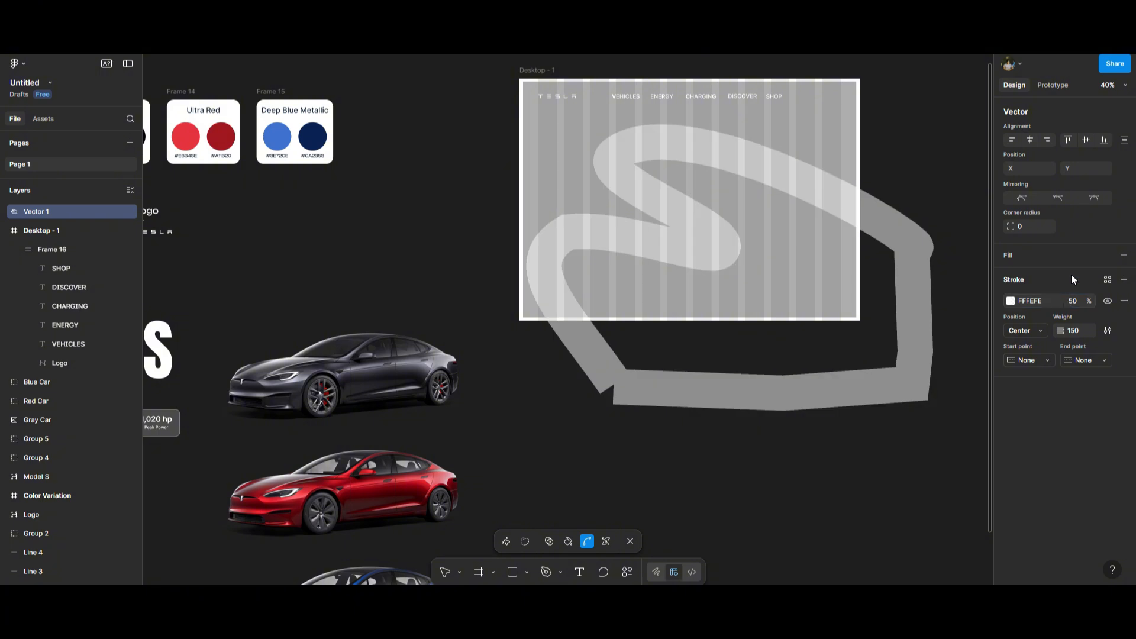
{"action": "key", "text": "Escape"}
- Set the curved path's blend mode to Soft light and deselect it
{"action": "left_click", "coordinate": [1109, 311]}
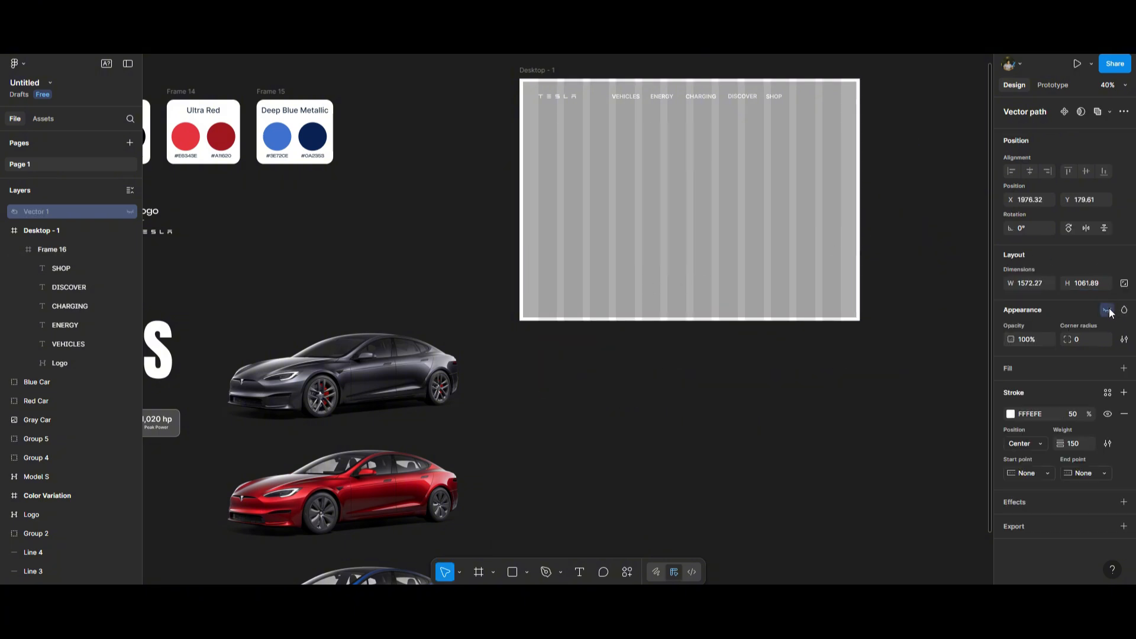
{"action": "left_click", "coordinate": [1109, 311]}
{"action": "left_click", "coordinate": [1125, 310]}
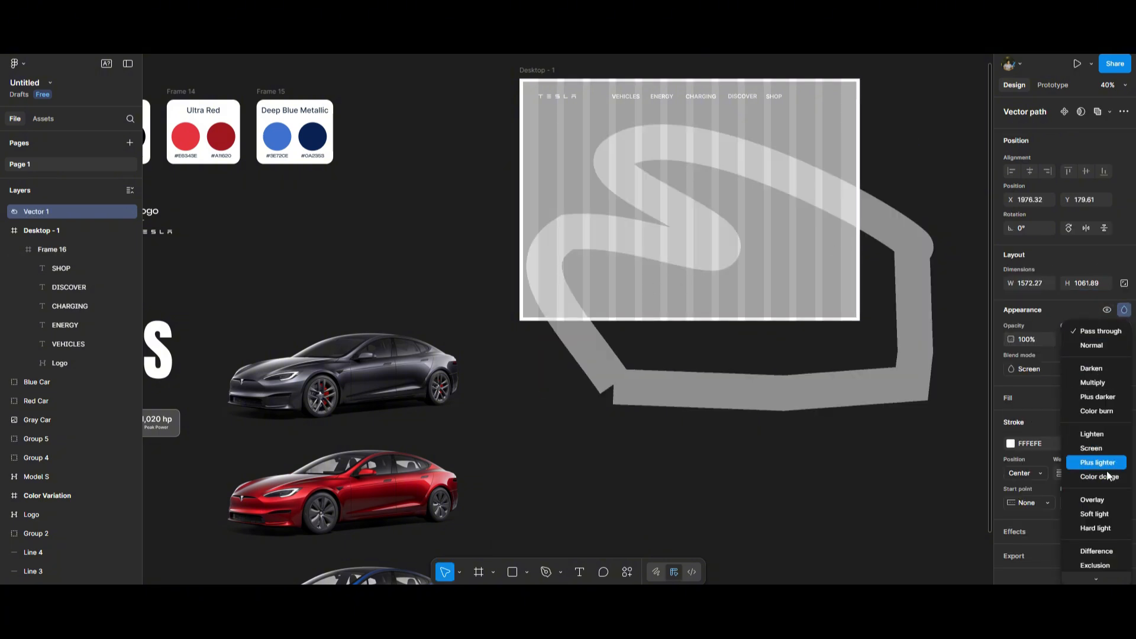
{"action": "left_click", "coordinate": [1095, 513]}
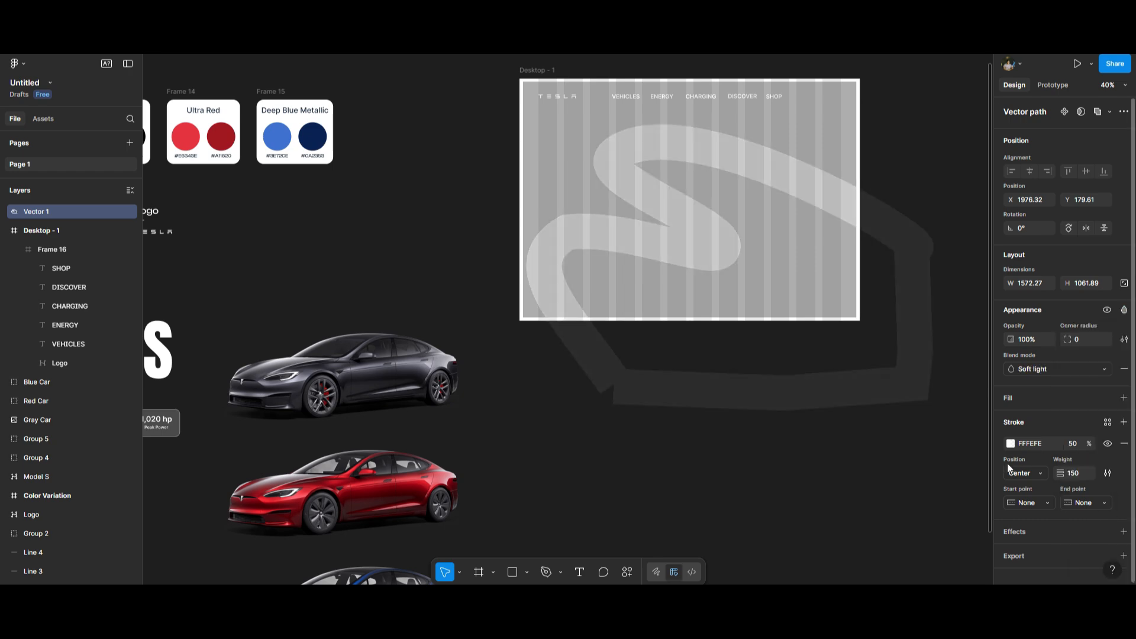
{"action": "key", "text": "Escape"}
- Copy the large MODEL S title into the inner frame and centre it horizontally below the navigation
{"action": "scroll", "coordinate": [899, 172], "scroll_direction": "down", "scroll_amount": 3}
{"action": "left_click_drag", "start_coordinate": [474, 260], "coordinate": [619, 229]}
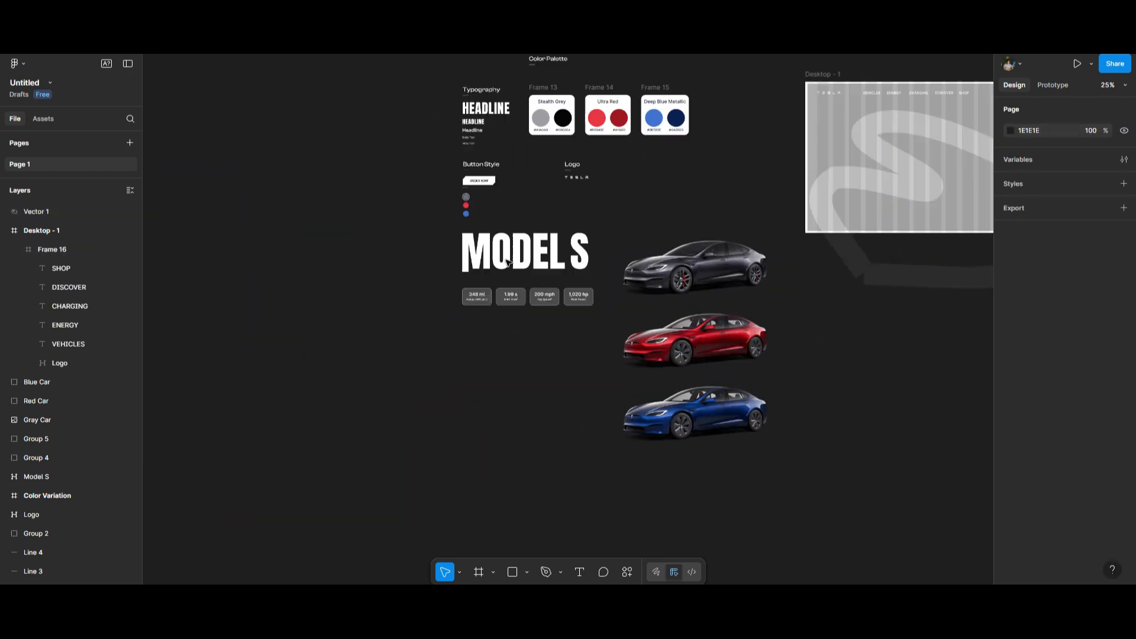
{"action": "scroll", "coordinate": [508, 246], "scroll_direction": "up", "scroll_amount": 1}
{"action": "left_click", "coordinate": [521, 249]}
{"action": "scroll", "coordinate": [398, 239], "scroll_direction": "down", "scroll_amount": 2}
{"action": "left_click_drag", "start_coordinate": [756, 160], "coordinate": [603, 152]}
{"action": "scroll", "coordinate": [579, 193], "scroll_direction": "up", "scroll_amount": 5}
{"action": "left_click", "coordinate": [580, 194]}
{"action": "key", "text": "ctrl+v"}
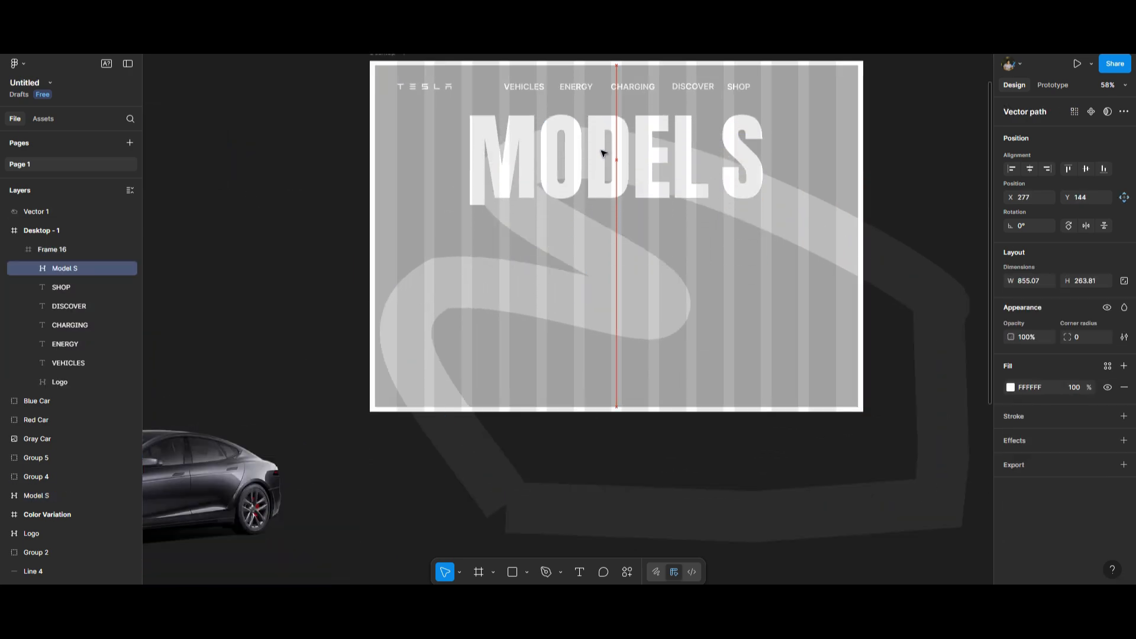
{"action": "left_click", "coordinate": [917, 139]}
- Copy the grey car image into the inner frame, centred over the lower part of the MODEL S title
{"action": "scroll", "coordinate": [918, 140], "scroll_direction": "down", "scroll_amount": 3}
{"action": "scroll", "coordinate": [426, 361], "scroll_direction": "up", "scroll_amount": 1}
{"action": "left_click", "coordinate": [427, 361]}
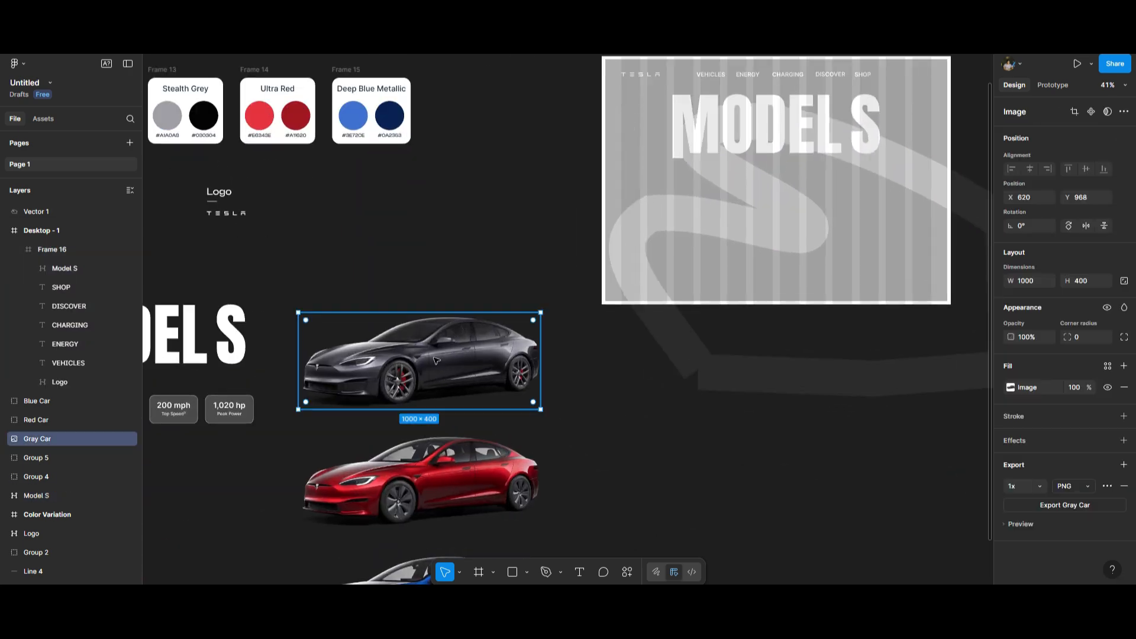
{"action": "scroll", "coordinate": [331, 290], "scroll_direction": "down", "scroll_amount": 3}
{"action": "key", "text": "ctrl+c"}
{"action": "scroll", "coordinate": [331, 289], "scroll_direction": "down", "scroll_amount": 3}
{"action": "scroll", "coordinate": [562, 253], "scroll_direction": "up", "scroll_amount": 4}
{"action": "left_click", "coordinate": [570, 253]}
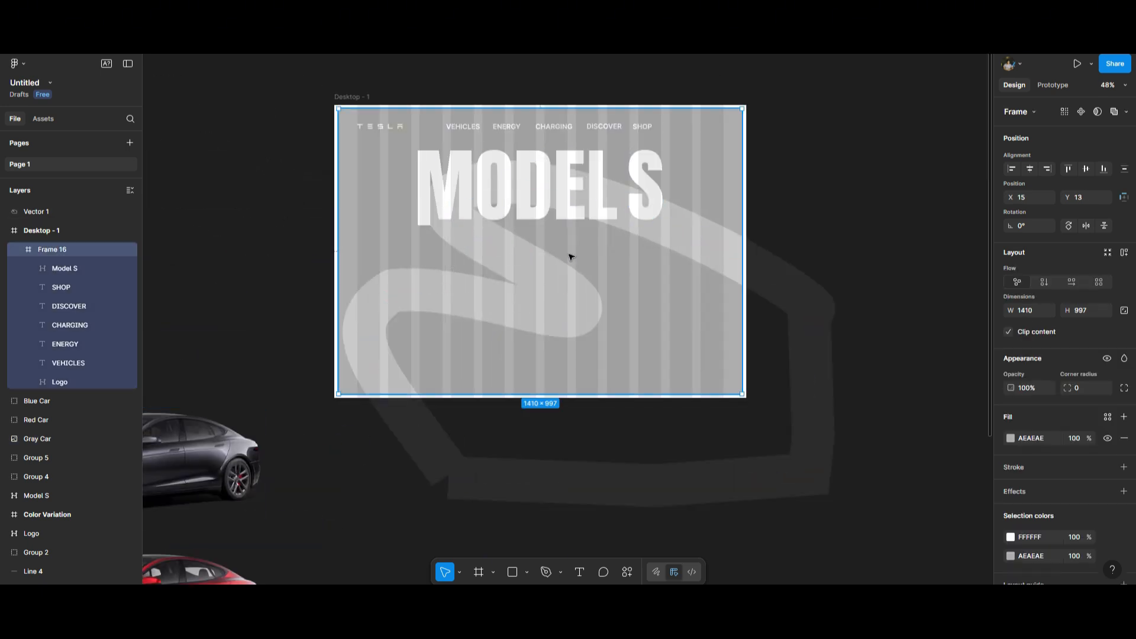
{"action": "key", "text": "ctrl+v"}
{"action": "left_click_drag", "start_coordinate": [551, 251], "coordinate": [551, 254]}
- Move the frame's MODEL S title slightly lower so the car overlaps more of it
{"action": "left_click", "coordinate": [574, 176]}
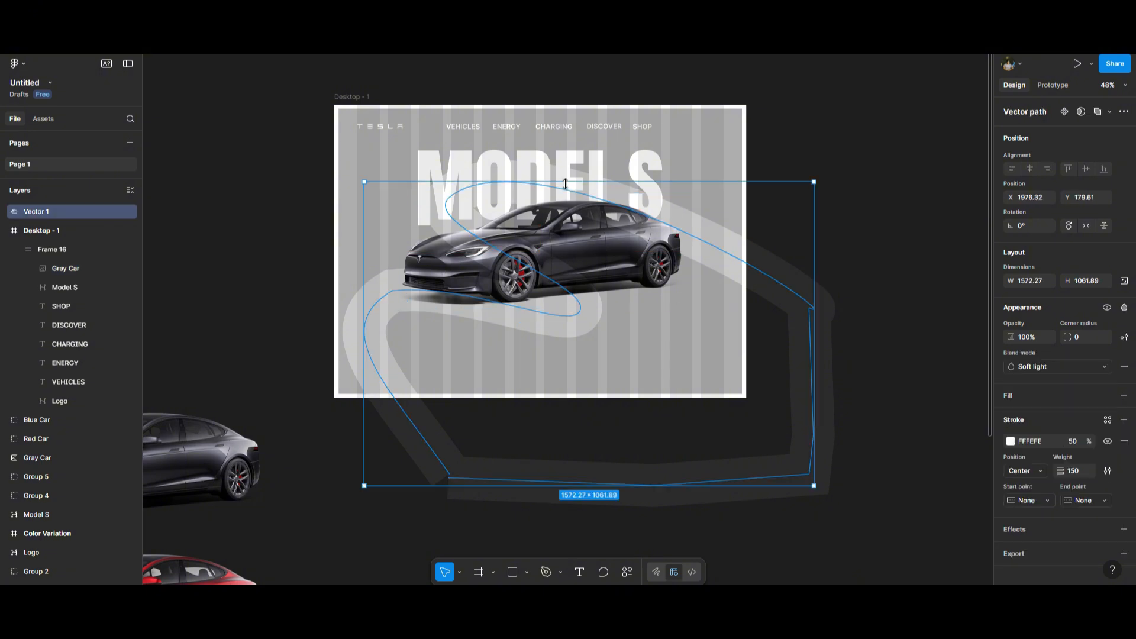
{"action": "left_click", "coordinate": [576, 164]}
{"action": "left_click", "coordinate": [57, 287]}
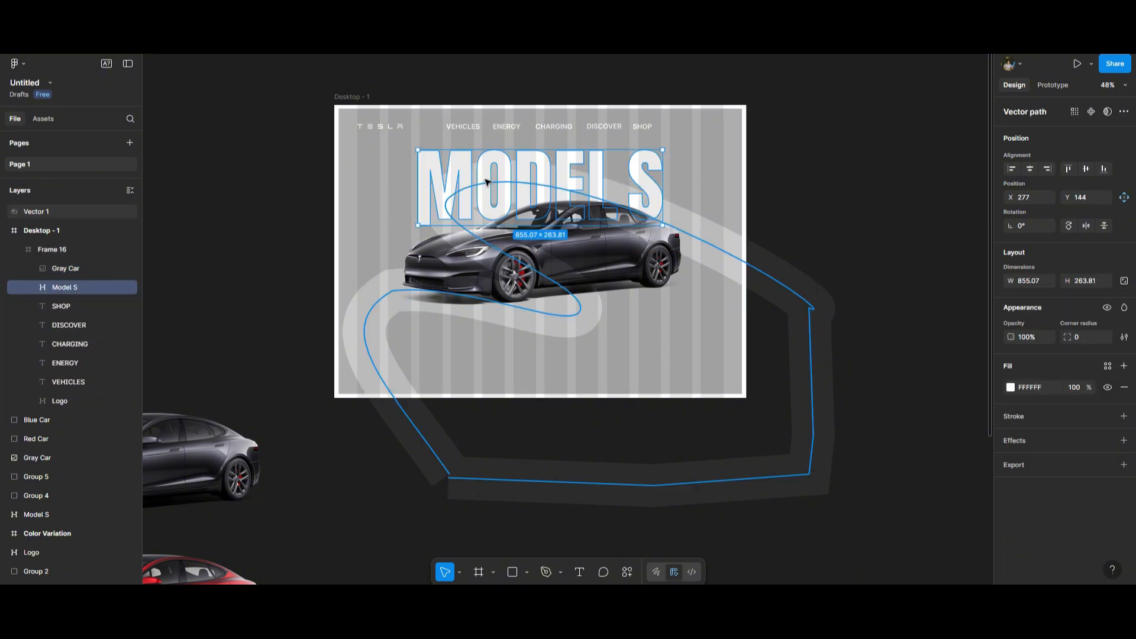
{"action": "left_click_drag", "start_coordinate": [584, 164], "coordinate": [585, 179]}
- Change the inner frame's fill from solid to a radial gradient
{"action": "left_click", "coordinate": [585, 179]}
{"action": "left_click", "coordinate": [1011, 437]}
{"action": "left_click", "coordinate": [881, 310]}
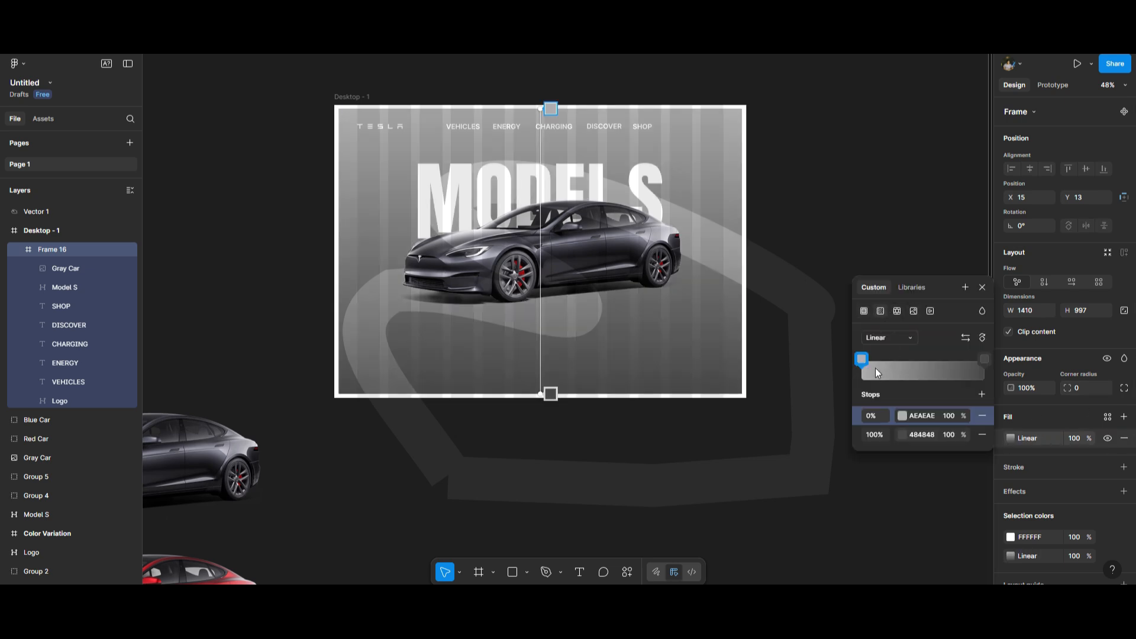
{"action": "left_click", "coordinate": [880, 338]}
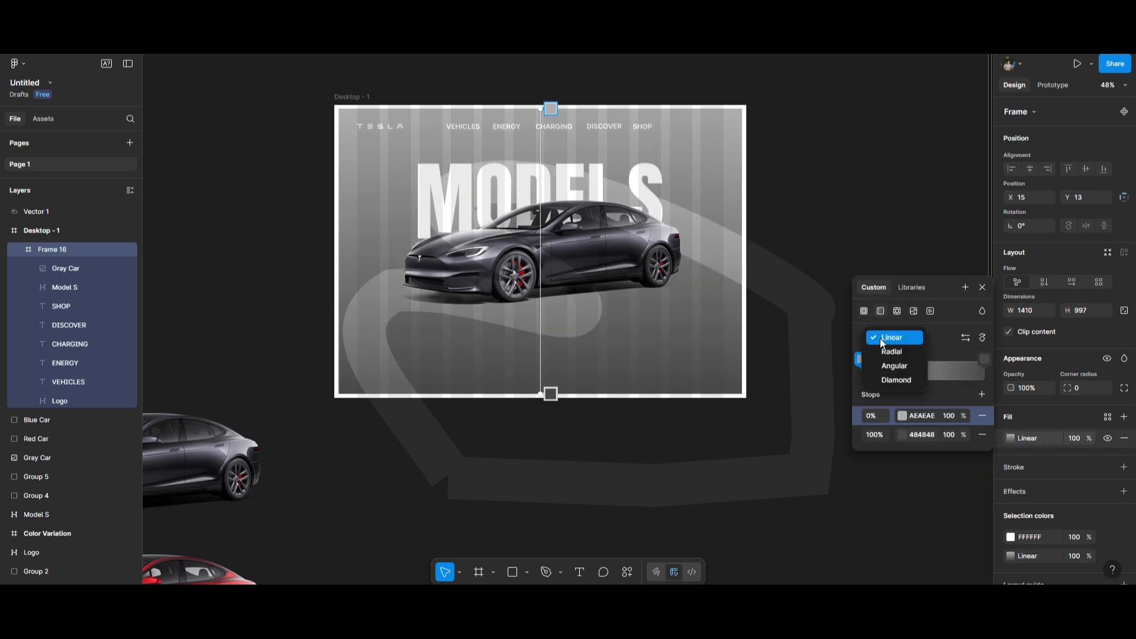
{"action": "left_click", "coordinate": [886, 352]}
{"action": "left_click", "coordinate": [910, 288]}
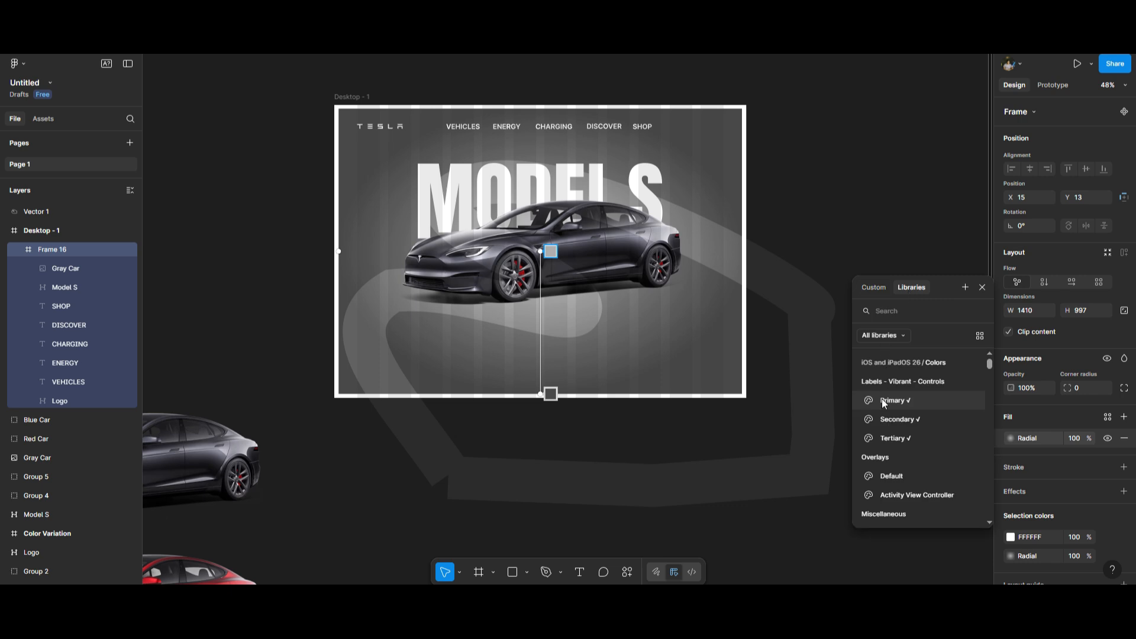
{"action": "left_click", "coordinate": [873, 288]}
- Darken the radial gradient's 100% stop to 191919 and close the fill settings
{"action": "left_click", "coordinate": [858, 434]}
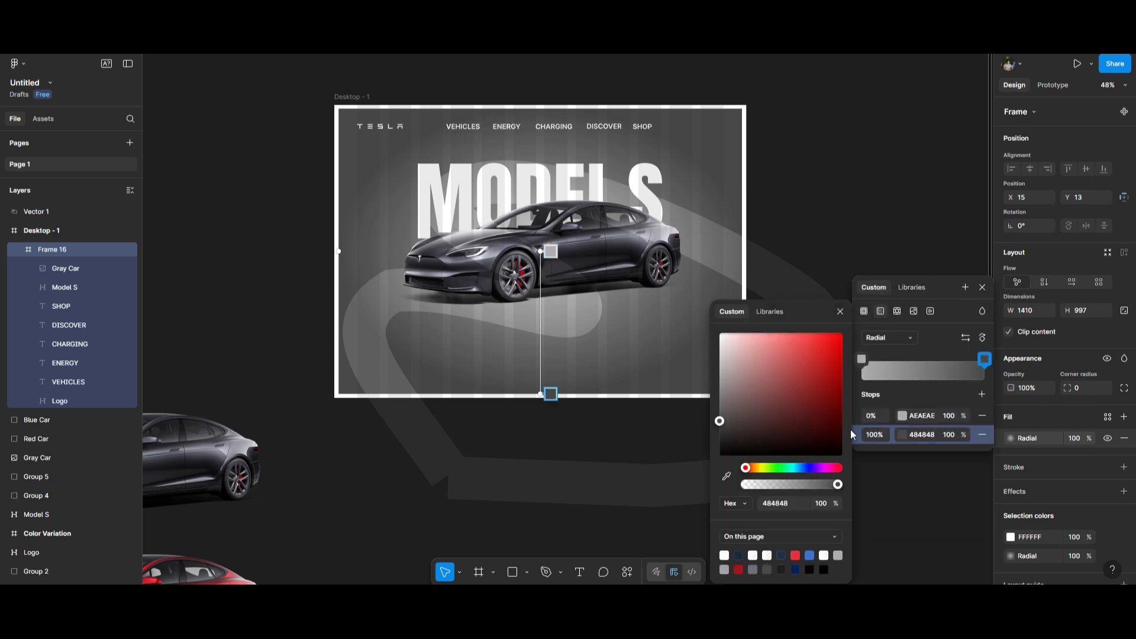
{"action": "left_click_drag", "start_coordinate": [725, 424], "coordinate": [718, 452]}
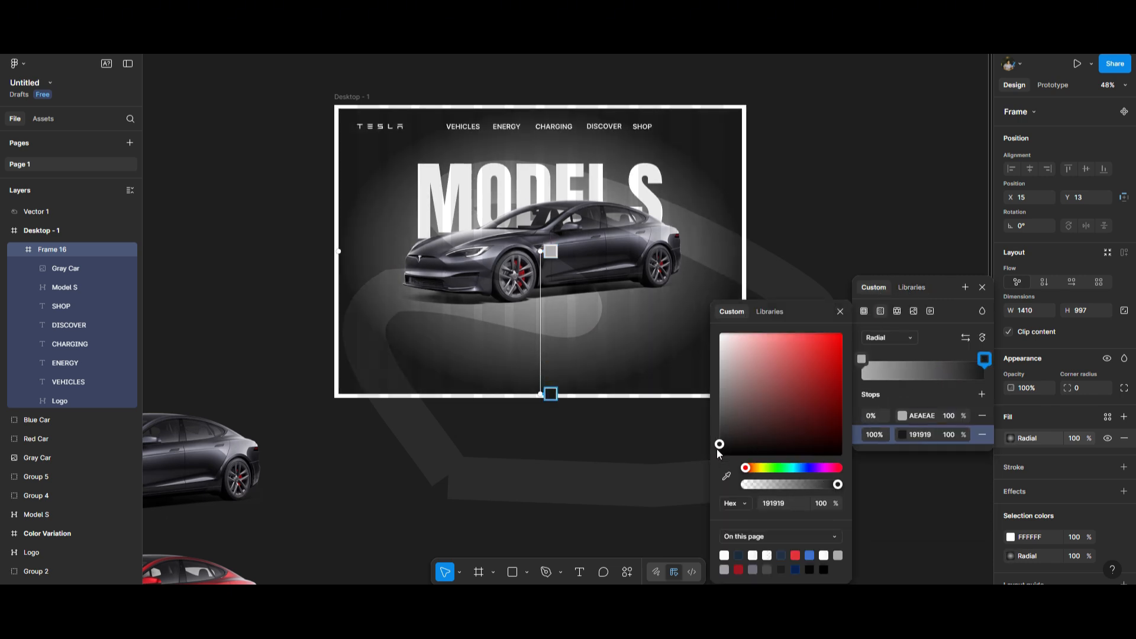
{"action": "left_click", "coordinate": [982, 287]}
{"action": "left_click", "coordinate": [812, 226]}
- Copy the 348 mi and 1.99 s spec cards into the inner frame's lower-left corner
{"action": "scroll", "coordinate": [811, 226], "scroll_direction": "down", "scroll_amount": 4}
{"action": "scroll", "coordinate": [316, 379], "scroll_direction": "up", "scroll_amount": 1}
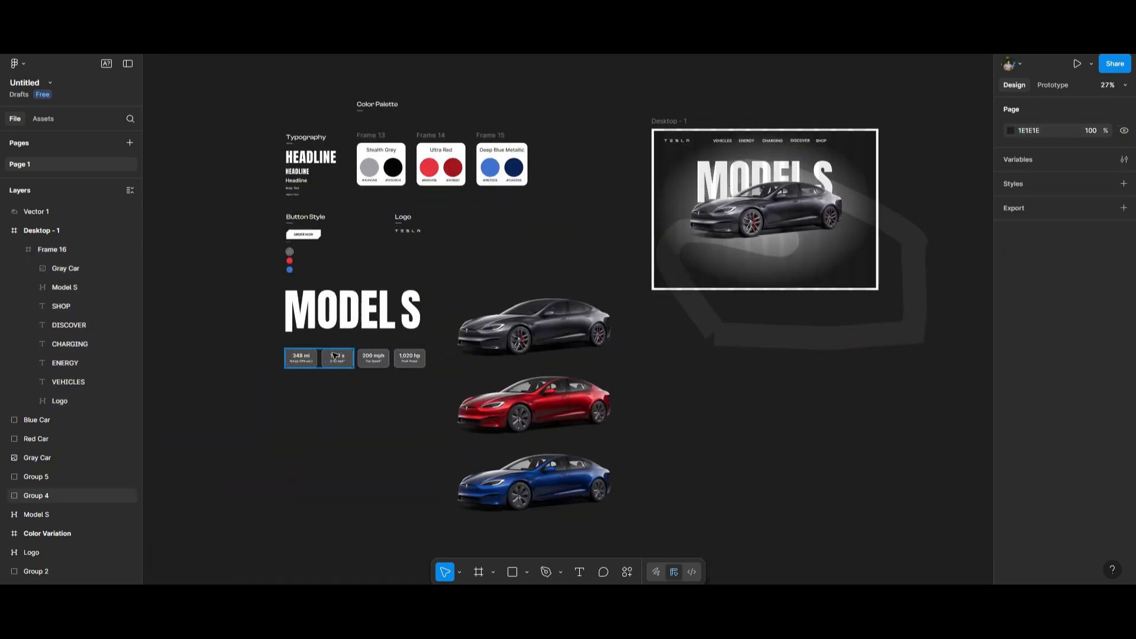
{"action": "left_click", "coordinate": [334, 358]}
{"action": "scroll", "coordinate": [462, 305], "scroll_direction": "down", "scroll_amount": 3}
{"action": "scroll", "coordinate": [625, 249], "scroll_direction": "up", "scroll_amount": 5}
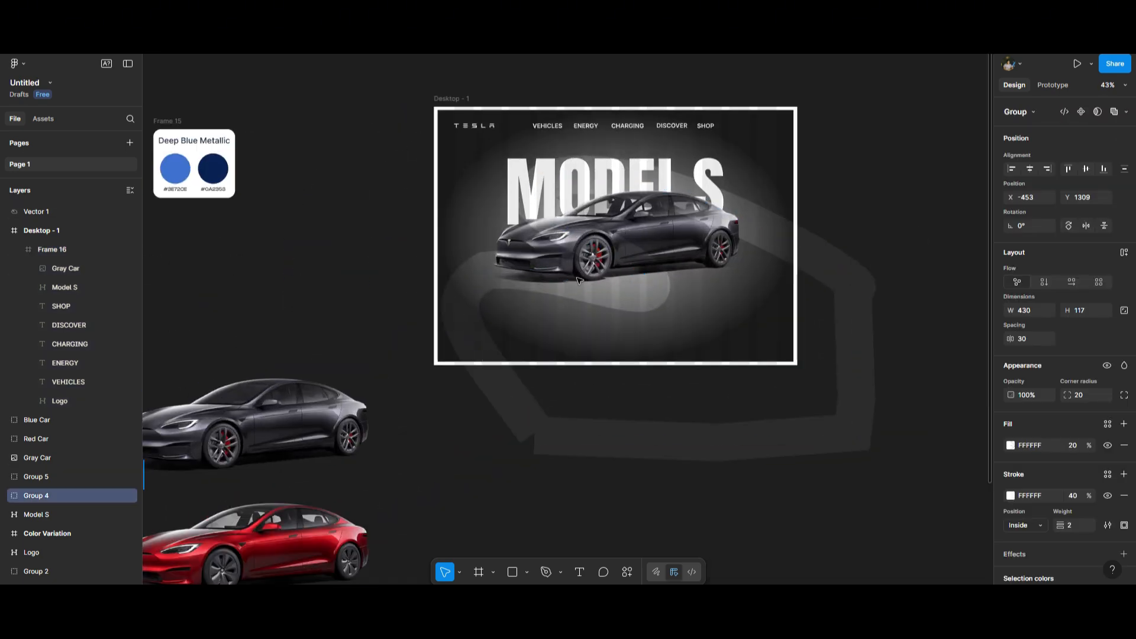
{"action": "left_click", "coordinate": [656, 319]}
{"action": "key", "text": "ctrl+v"}
{"action": "left_click_drag", "start_coordinate": [639, 235], "coordinate": [531, 326]}
{"action": "left_click", "coordinate": [849, 213]}
- Copy the 200 mph and 1,020 hp spec cards into the inner frame's lower-right corner, beside the other cards' row
{"action": "scroll", "coordinate": [810, 290], "scroll_direction": "down", "scroll_amount": 3}
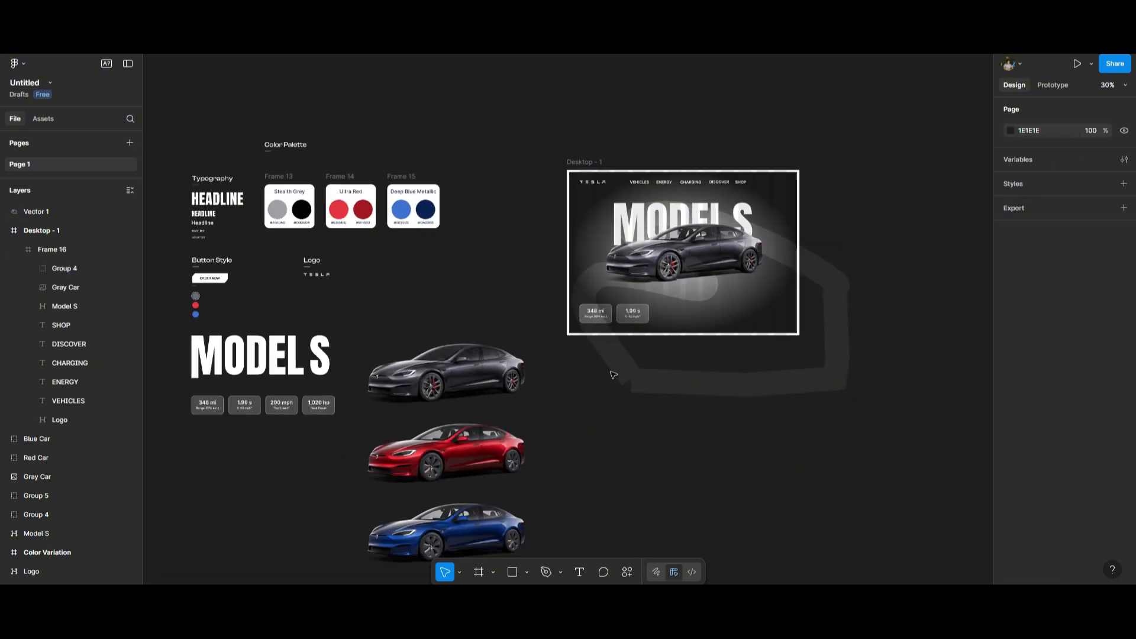
{"action": "left_click", "coordinate": [357, 400]}
{"action": "key", "text": "ctrl+c"}
{"action": "scroll", "coordinate": [740, 296], "scroll_direction": "up", "scroll_amount": 10}
{"action": "left_click", "coordinate": [654, 367]}
{"action": "key", "text": "ctrl+v"}
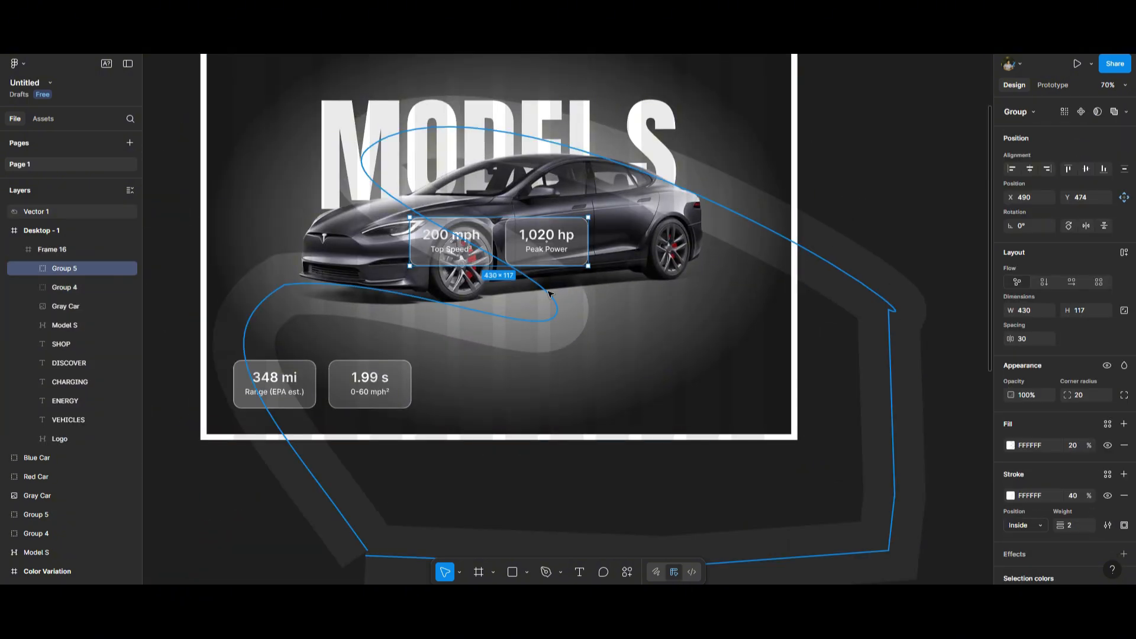
{"action": "left_click_drag", "start_coordinate": [568, 283], "coordinate": [759, 404]}
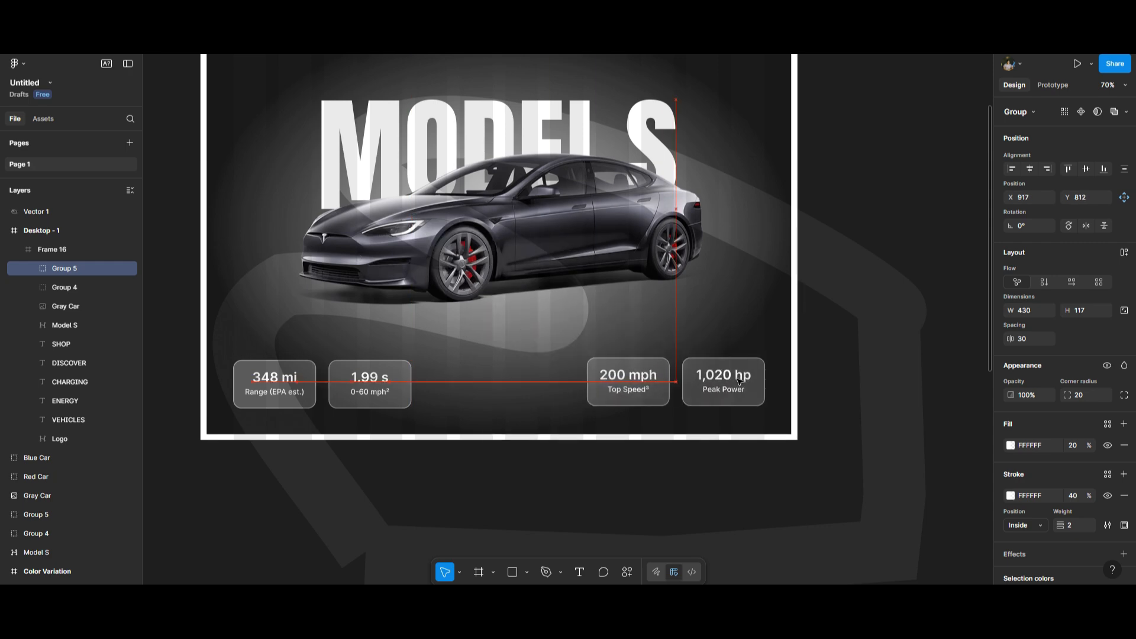
{"action": "left_click", "coordinate": [909, 215]}
- Copy the ORDER NOW button into the inner frame and centre it between the two pairs of spec cards
{"action": "scroll", "coordinate": [545, 349], "scroll_direction": "down", "scroll_amount": 5}
{"action": "scroll", "coordinate": [397, 305], "scroll_direction": "up", "scroll_amount": 2}
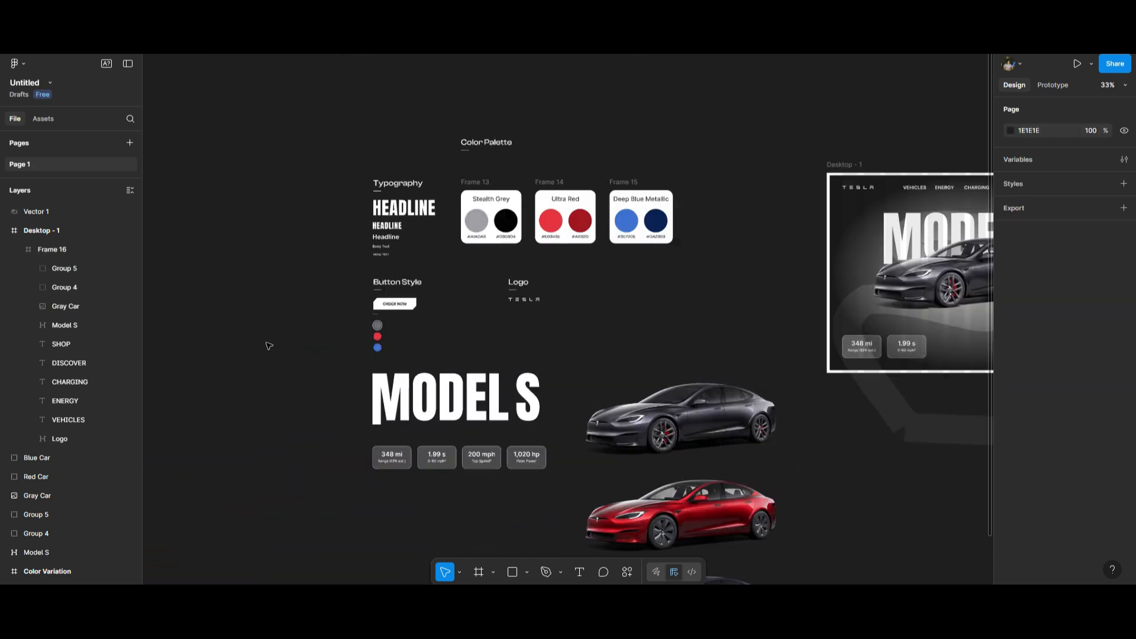
{"action": "left_click", "coordinate": [404, 304]}
{"action": "key", "text": "ctrl+c"}
{"action": "scroll", "coordinate": [325, 302], "scroll_direction": "down", "scroll_amount": 5}
{"action": "scroll", "coordinate": [604, 318], "scroll_direction": "up", "scroll_amount": 6}
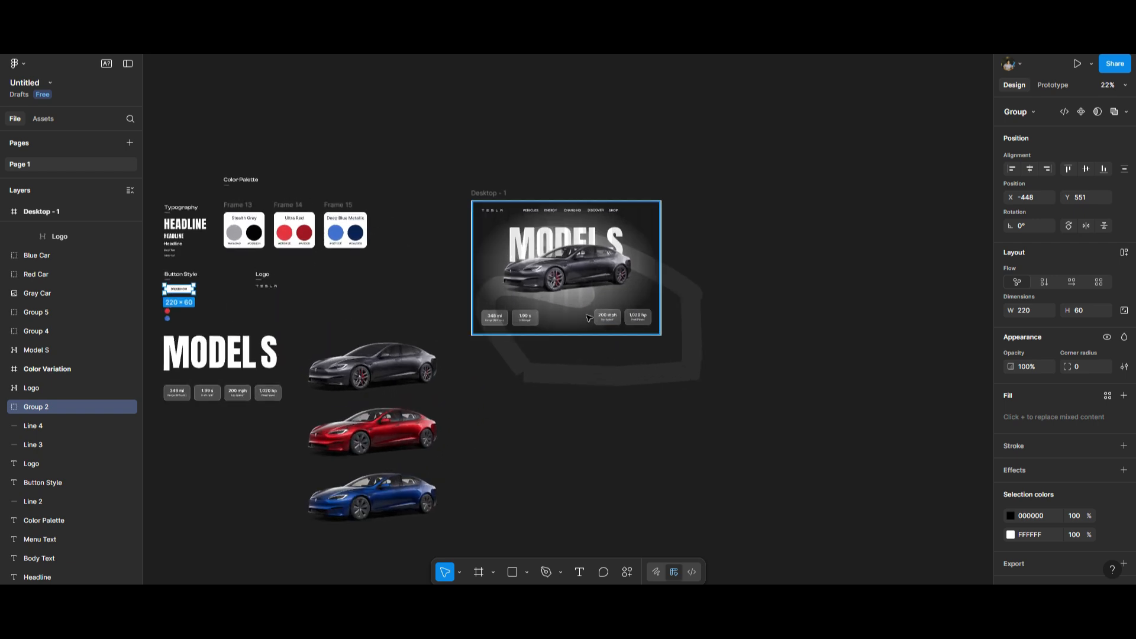
{"action": "left_click", "coordinate": [553, 305]}
{"action": "key", "text": "ctrl+v"}
{"action": "left_click_drag", "start_coordinate": [545, 277], "coordinate": [554, 319]}
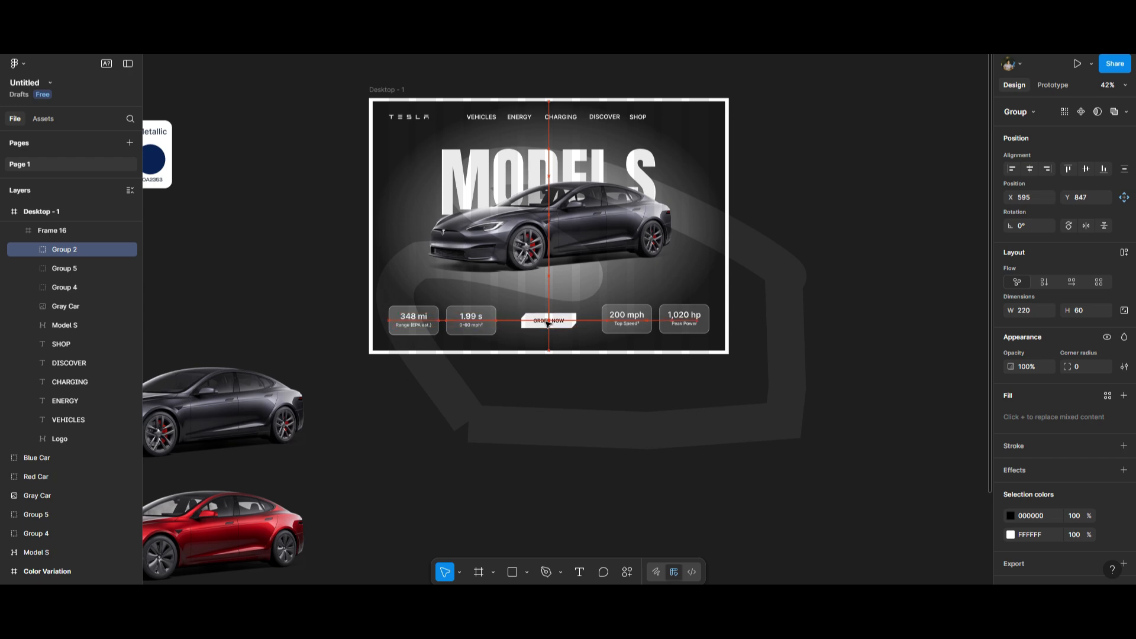
{"action": "left_click_drag", "start_coordinate": [548, 324], "coordinate": [549, 324]}
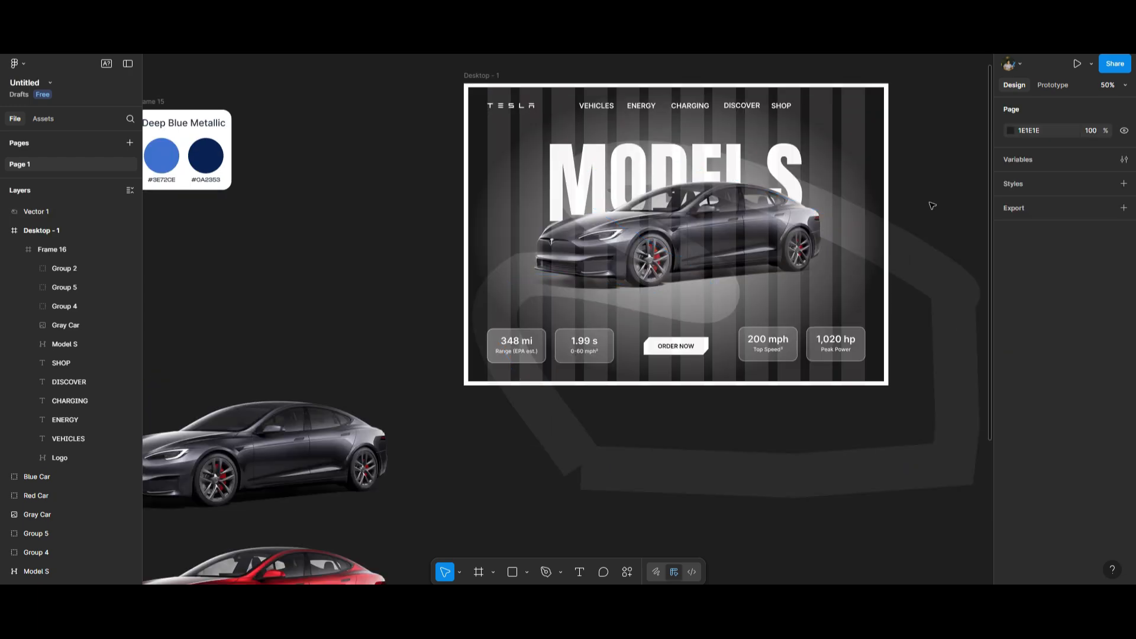
- Copy the 90-size Anton HEADLINE text from the Typography samples into the inner frame
{"action": "scroll", "coordinate": [931, 205], "scroll_direction": "down", "scroll_amount": 5}
{"action": "scroll", "coordinate": [514, 148], "scroll_direction": "up", "scroll_amount": 2}
{"action": "left_click", "coordinate": [490, 190]}
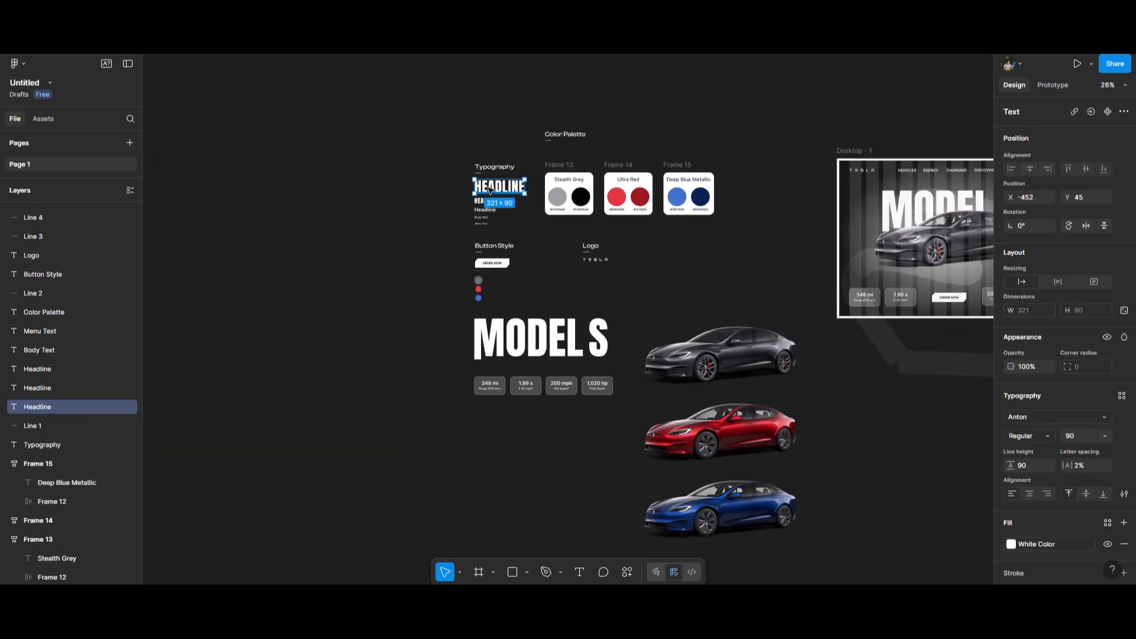
{"action": "scroll", "coordinate": [407, 217], "scroll_direction": "down", "scroll_amount": 3}
{"action": "scroll", "coordinate": [811, 249], "scroll_direction": "up", "scroll_amount": 6}
{"action": "scroll", "coordinate": [775, 255], "scroll_direction": "down", "scroll_amount": 3}
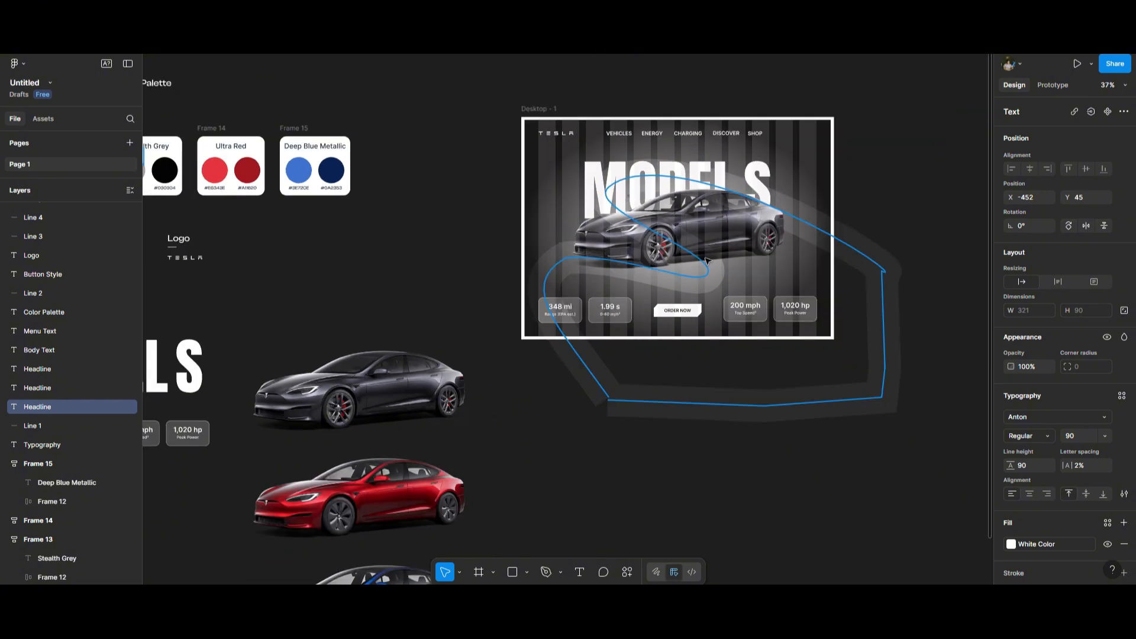
{"action": "scroll", "coordinate": [717, 257], "scroll_direction": "up", "scroll_amount": 4}
{"action": "left_click", "coordinate": [741, 289]}
{"action": "key", "text": "ctrl+v"}
- Place the headline between the car and the ORDER NOW button, change its text to STEALTH GREY and centre it
{"action": "left_click_drag", "start_coordinate": [675, 90], "coordinate": [675, 294]}
{"action": "double_click", "coordinate": [660, 299]}
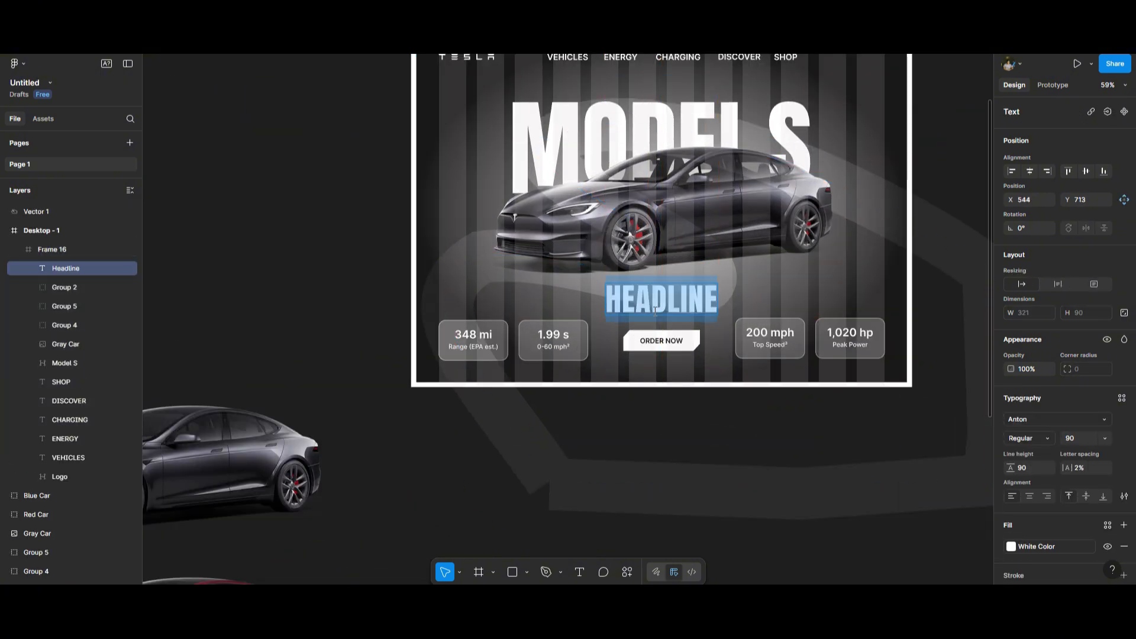
{"action": "type", "text": "STEAL"}
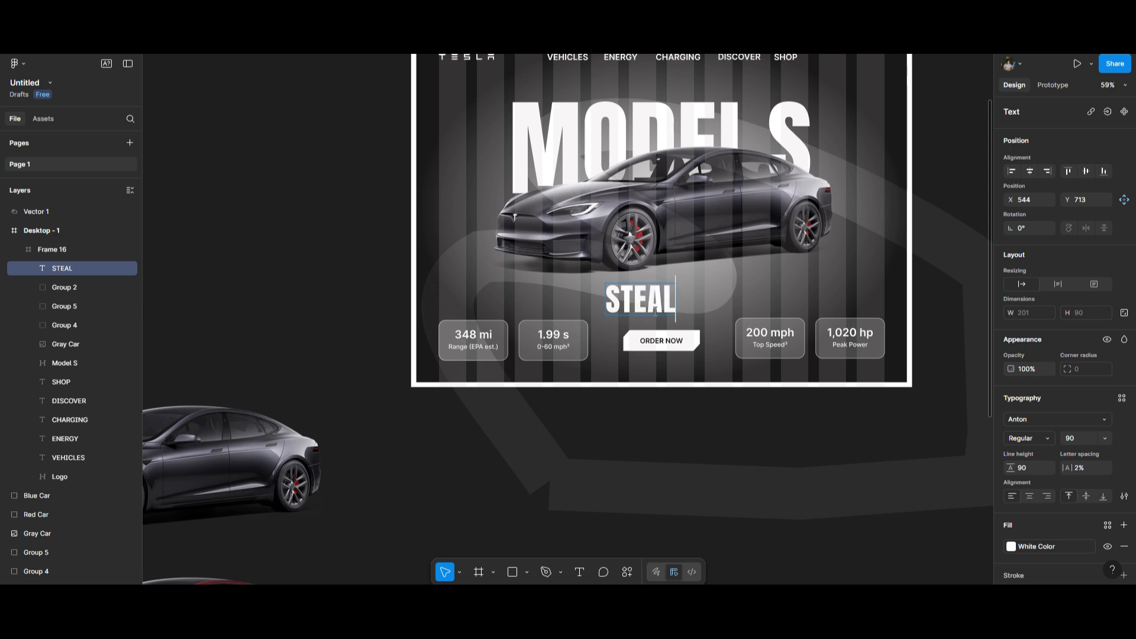
{"action": "type", "text": "TH GREY"}
{"action": "key", "text": "Escape"}
{"action": "left_click_drag", "start_coordinate": [688, 299], "coordinate": [664, 296]}
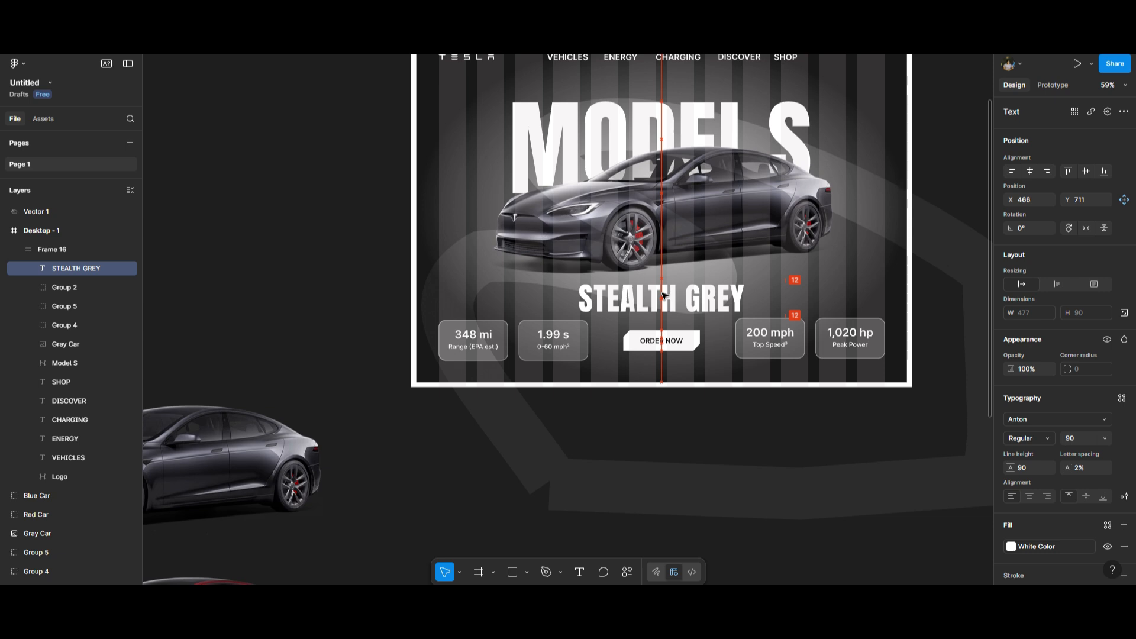
- Set the STEALTH GREY text's font size to 48 and recentre it above the ORDER NOW button
{"action": "left_click", "coordinate": [1084, 440]}
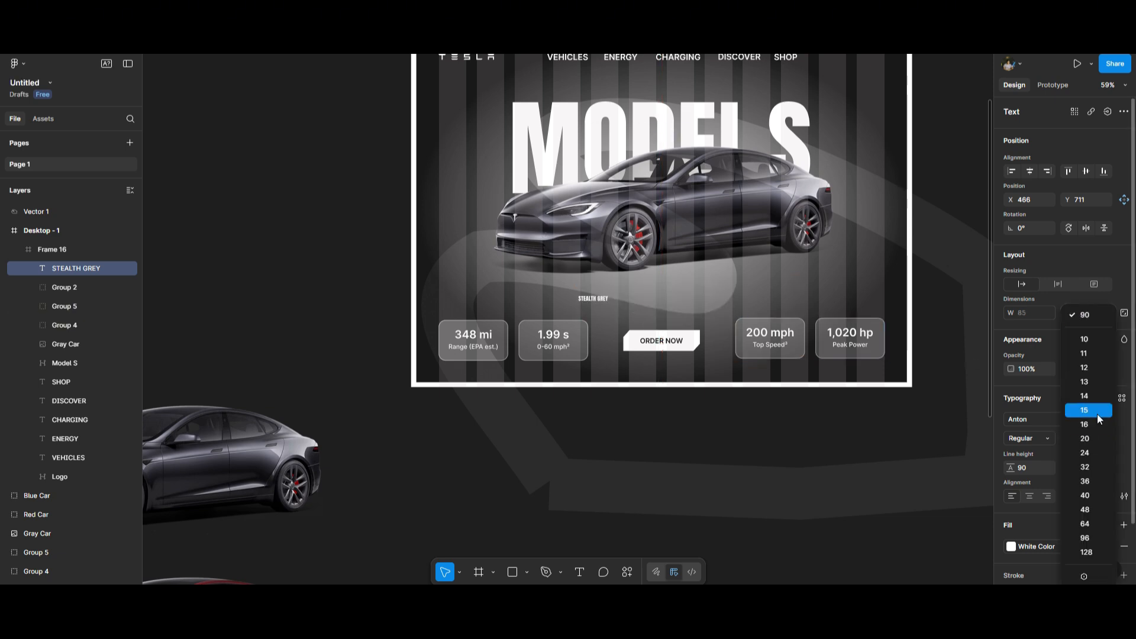
{"action": "left_click", "coordinate": [1094, 511]}
{"action": "left_click_drag", "start_coordinate": [634, 303], "coordinate": [673, 307]}
{"action": "left_click", "coordinate": [473, 432]}
- Round the inner frame's corners with a corner radius of 30
{"action": "scroll", "coordinate": [474, 432], "scroll_direction": "down", "scroll_amount": 2}
{"action": "left_click", "coordinate": [781, 156]}
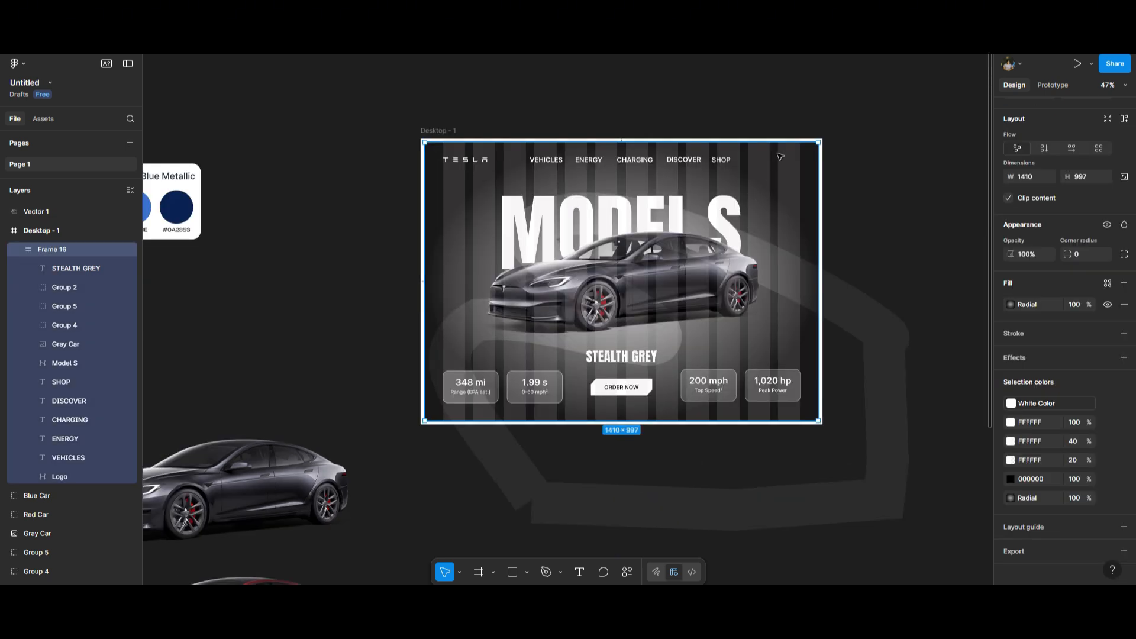
{"action": "left_click", "coordinate": [457, 133]}
{"action": "left_click", "coordinate": [1107, 549]}
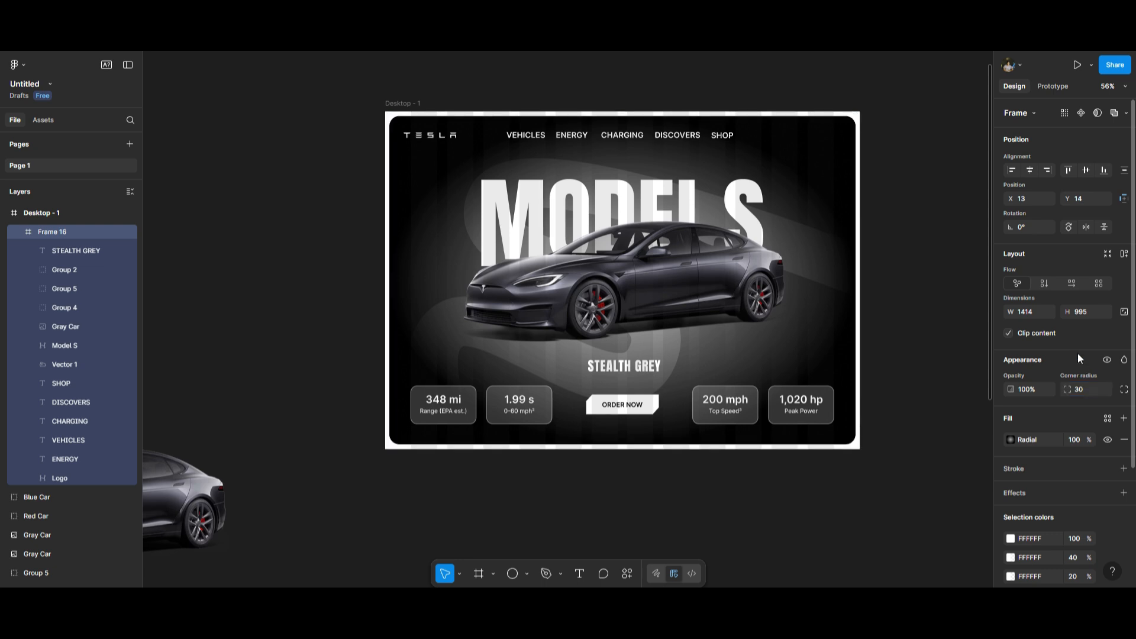
{"action": "key", "text": "Return"}
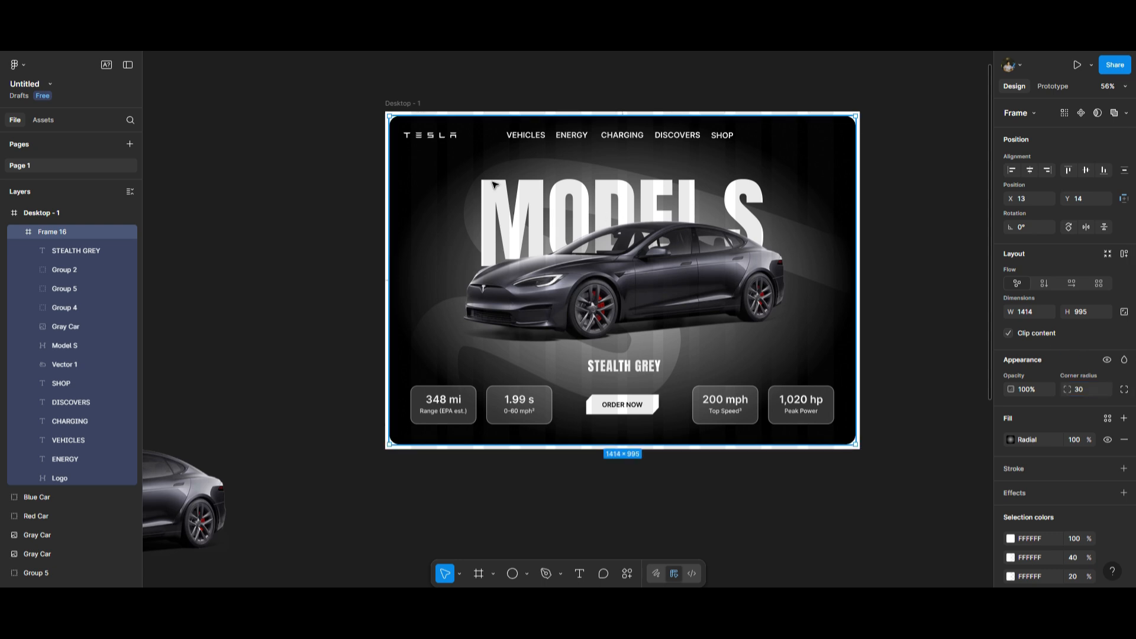
- Set the outer Desktop - 1 frame's corner radius to 30
{"action": "left_click", "coordinate": [396, 103]}
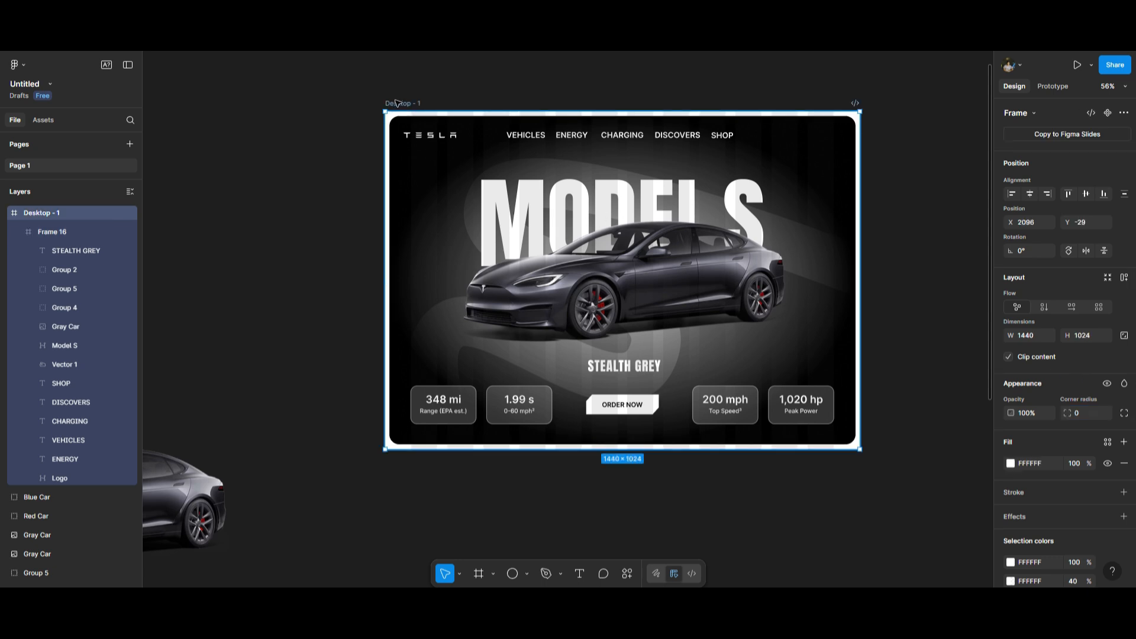
{"action": "left_click", "coordinate": [1083, 412]}
{"action": "type", "text": "40"}
{"action": "key", "text": "BackSpace"}
{"action": "key", "text": "BackSpace"}
{"action": "type", "text": "30"}
{"action": "key", "text": "Return"}
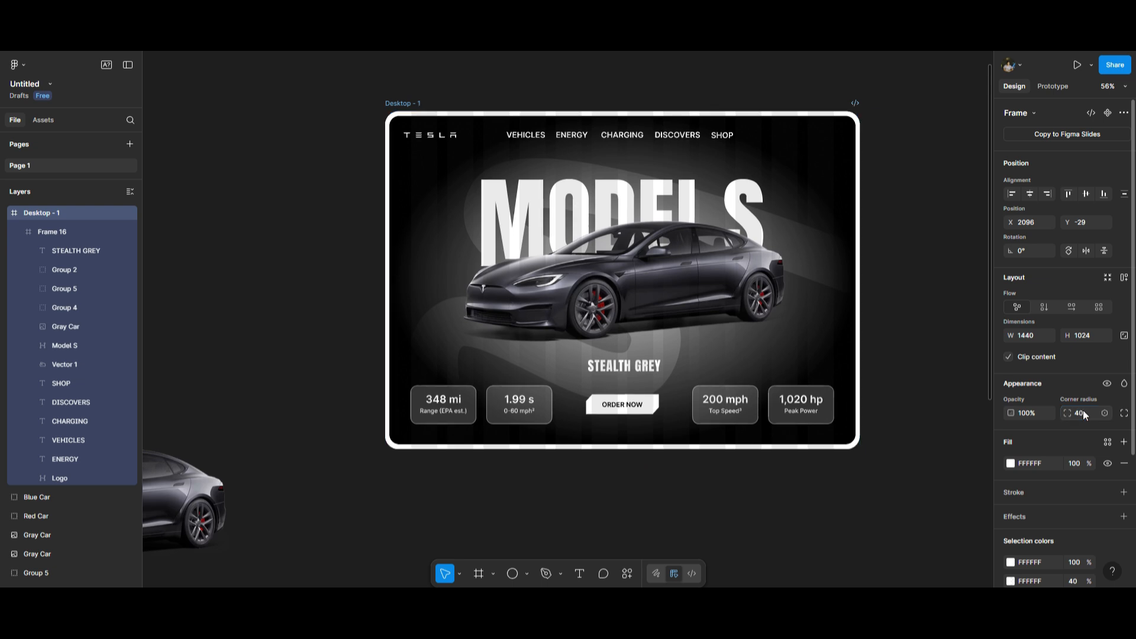
{"action": "left_click", "coordinate": [867, 290]}
{"action": "left_click", "coordinate": [399, 103]}
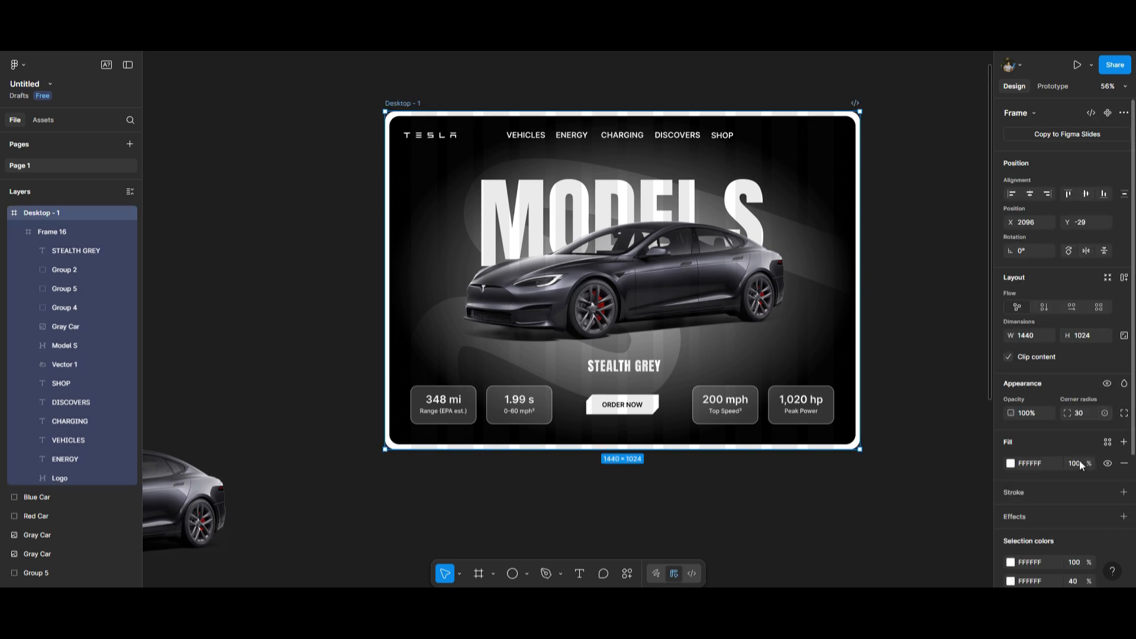
- Hide the 12-column layout guide of the Desktop - 1 frame
{"action": "scroll", "coordinate": [1134, 378], "scroll_direction": "down", "scroll_amount": 3}
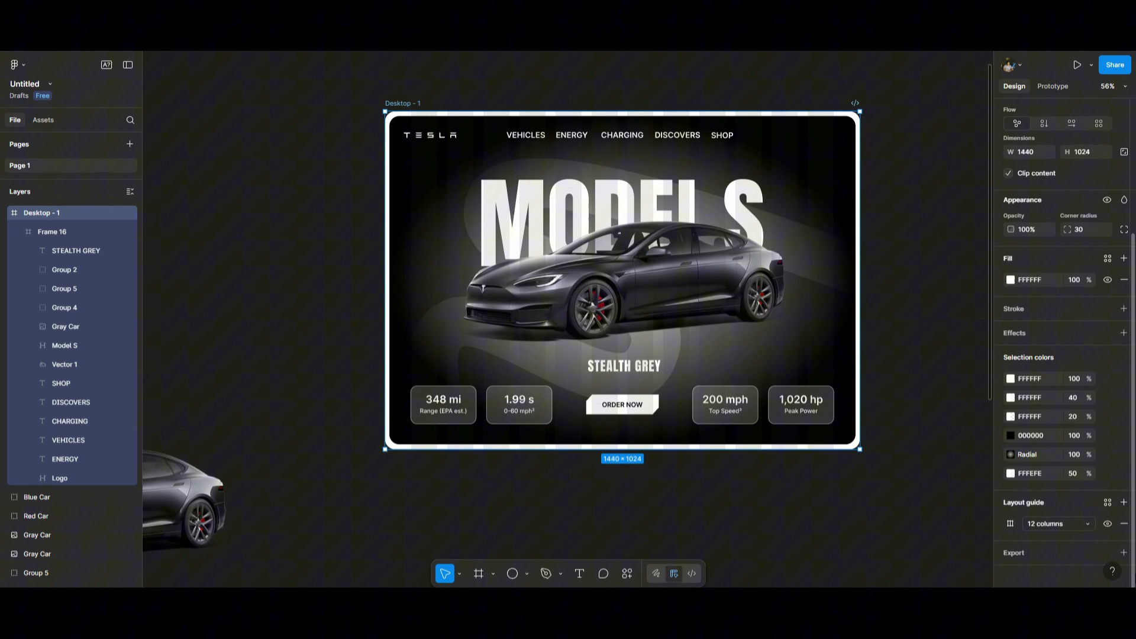
{"action": "left_click", "coordinate": [1106, 525]}
{"action": "left_click", "coordinate": [940, 316]}
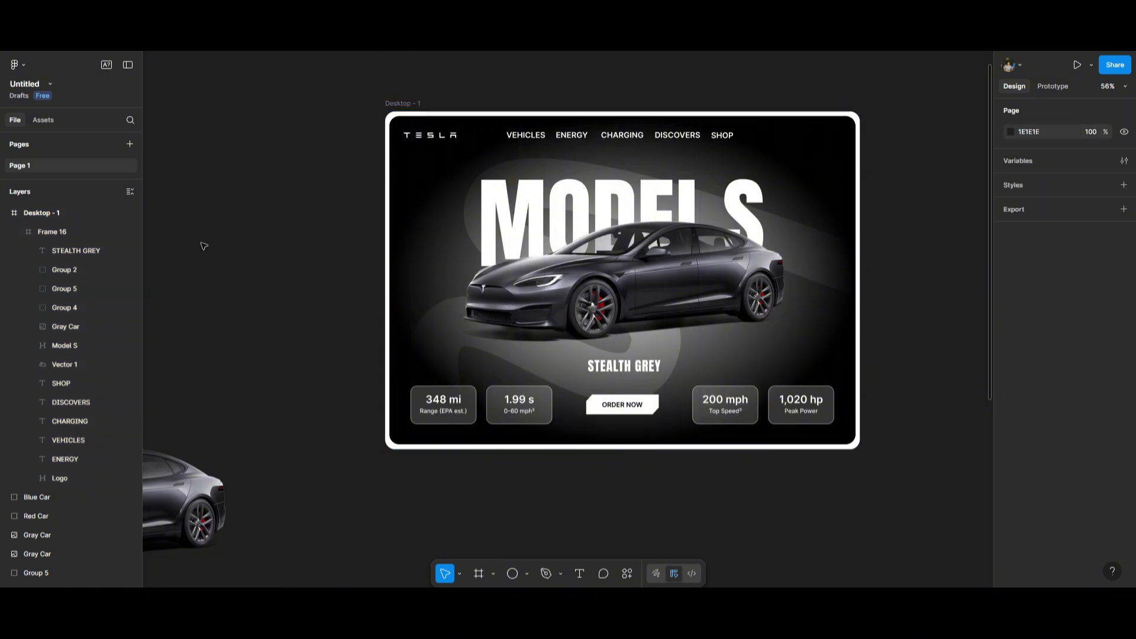
- Nudge the grey car slightly upward over the MODEL S title
{"action": "left_click", "coordinate": [70, 328]}
{"action": "left_click_drag", "start_coordinate": [612, 276], "coordinate": [612, 273]}
{"action": "key", "text": "Escape"}
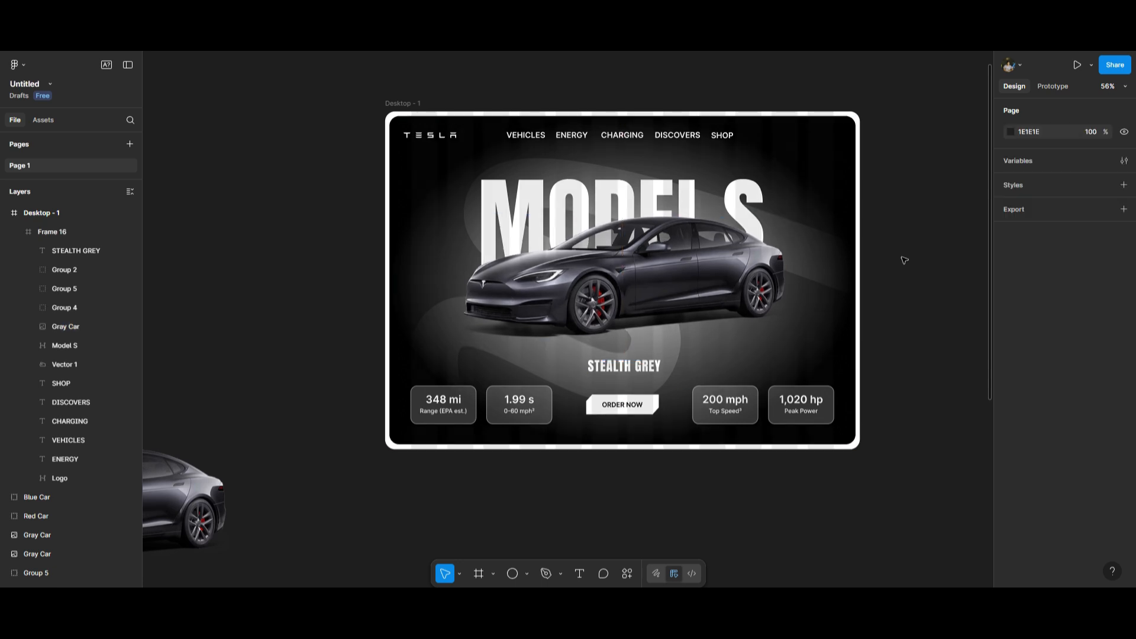
- Copy the grey, red and blue colour circles from the Color Variation set under Button Style
{"action": "scroll", "coordinate": [909, 260], "scroll_direction": "down", "scroll_amount": 3}
{"action": "scroll", "coordinate": [874, 294], "scroll_direction": "down", "scroll_amount": 3}
{"action": "scroll", "coordinate": [269, 328], "scroll_direction": "up", "scroll_amount": 4}
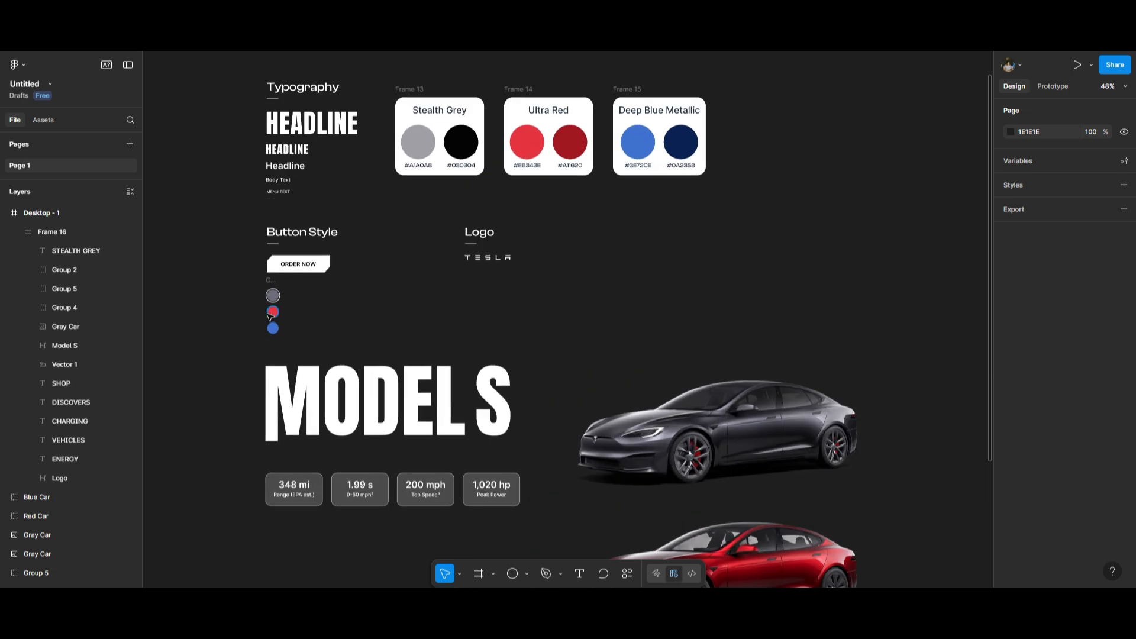
{"action": "left_click", "coordinate": [274, 312]}
{"action": "left_click", "coordinate": [273, 328], "text": "shift"}
{"action": "left_click", "coordinate": [273, 295], "text": "shift"}
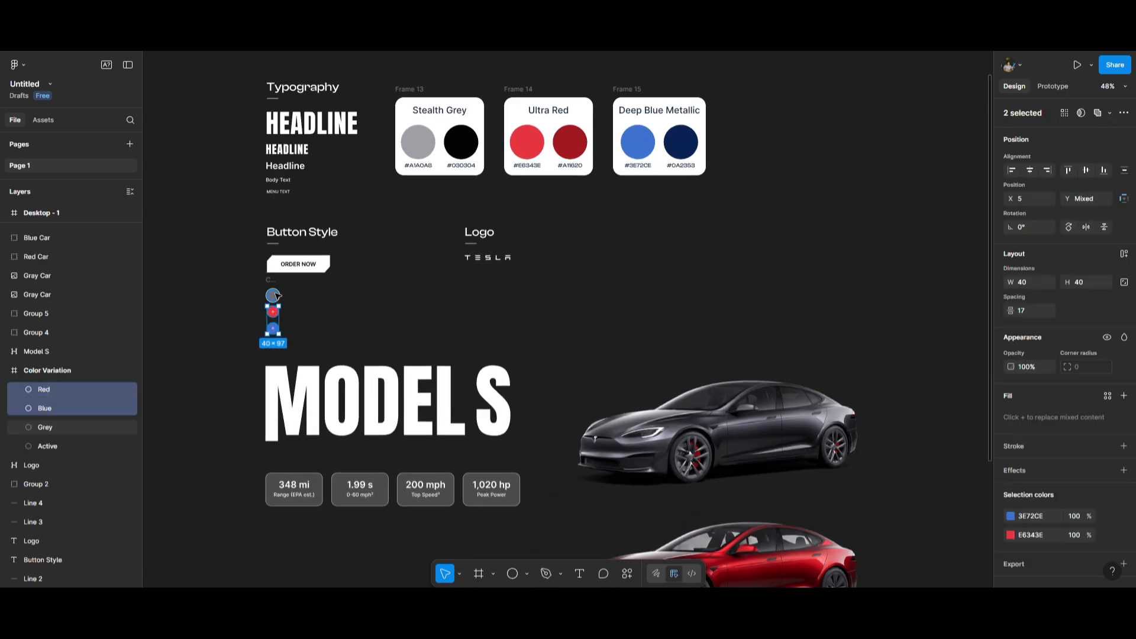
{"action": "left_click", "coordinate": [337, 316]}
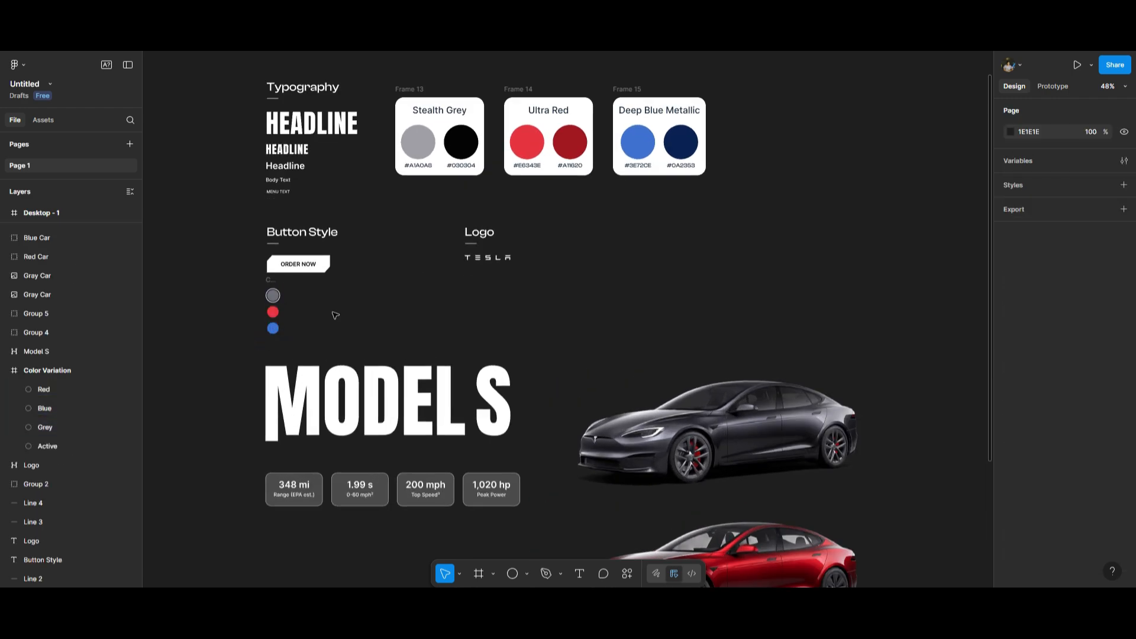
- Paste the three colour circles into the landing page's inner frame and place them beside the car's rear at X 1309
{"action": "scroll", "coordinate": [335, 314], "scroll_direction": "down", "scroll_amount": 5}
{"action": "scroll", "coordinate": [671, 278], "scroll_direction": "up", "scroll_amount": 2}
{"action": "scroll", "coordinate": [671, 278], "scroll_direction": "up", "scroll_amount": 3}
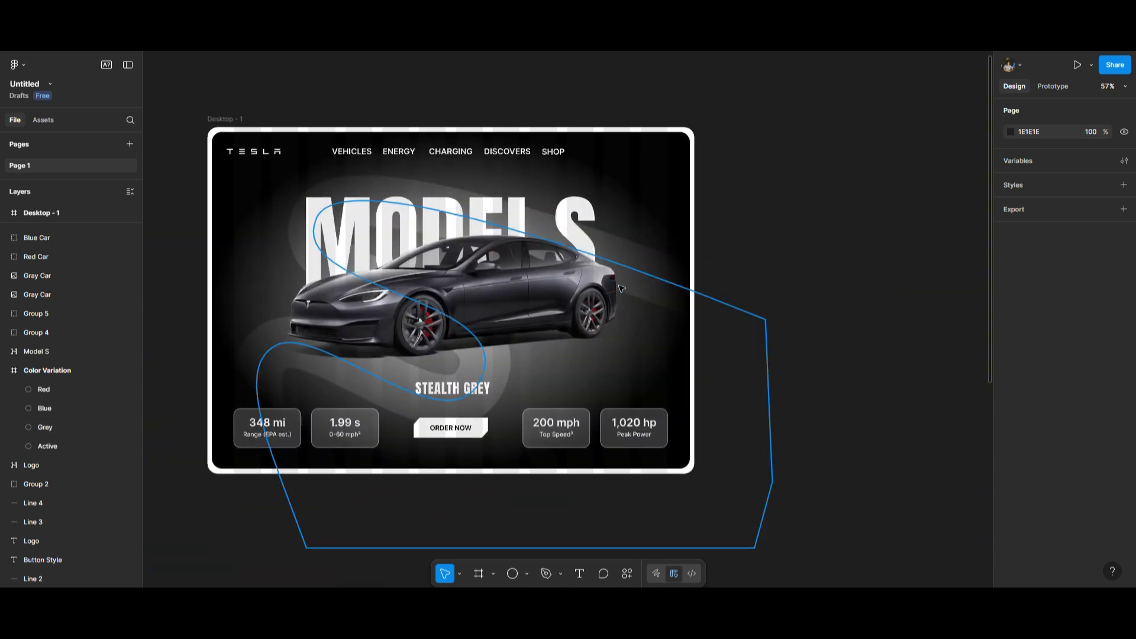
{"action": "left_click", "coordinate": [651, 290]}
{"action": "key", "text": "ctrl+v"}
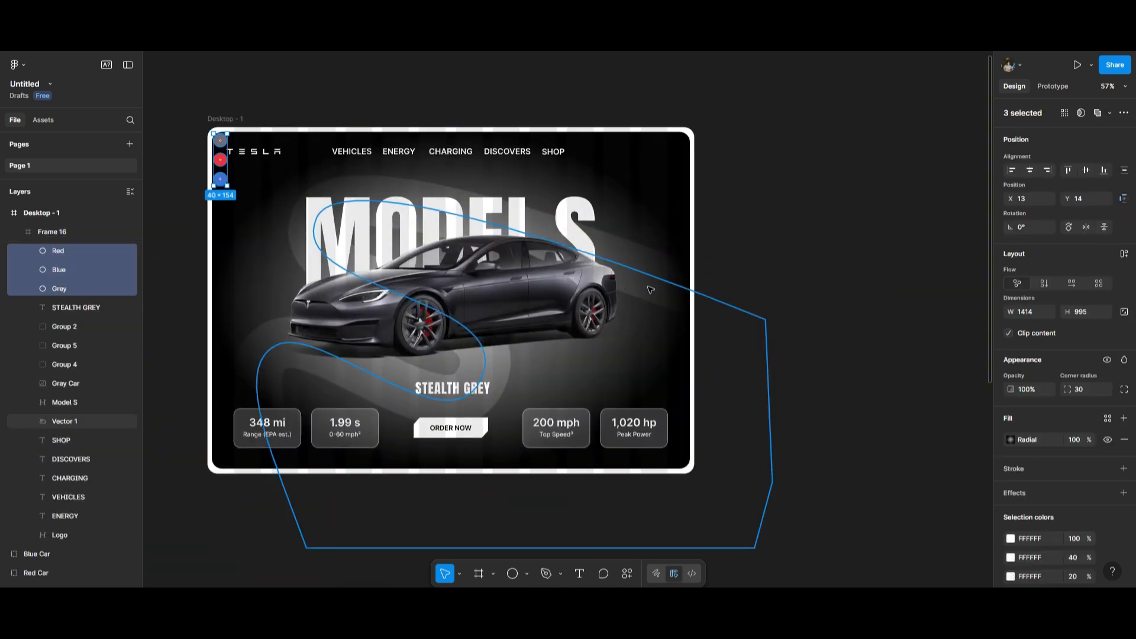
{"action": "left_click_drag", "start_coordinate": [220, 164], "coordinate": [661, 302]}
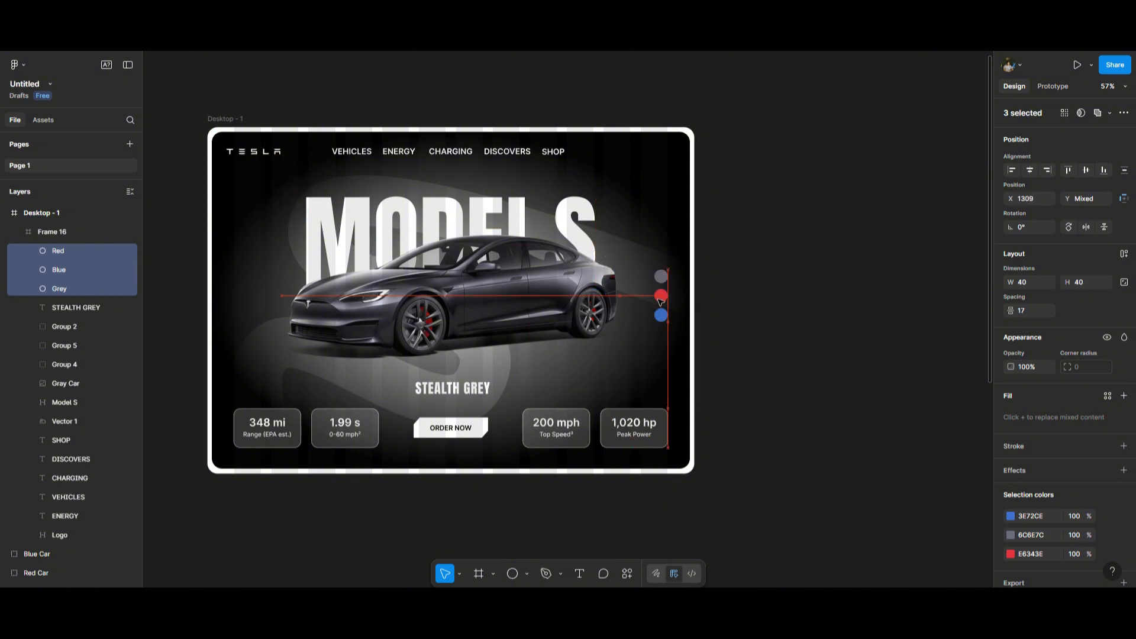
{"action": "left_click", "coordinate": [737, 280]}
- Copy the white Active ring from the Color Variation set into the landing page and centre it around the grey circle at X 1304, Y 402
{"action": "scroll", "coordinate": [829, 286], "scroll_direction": "down", "scroll_amount": 10}
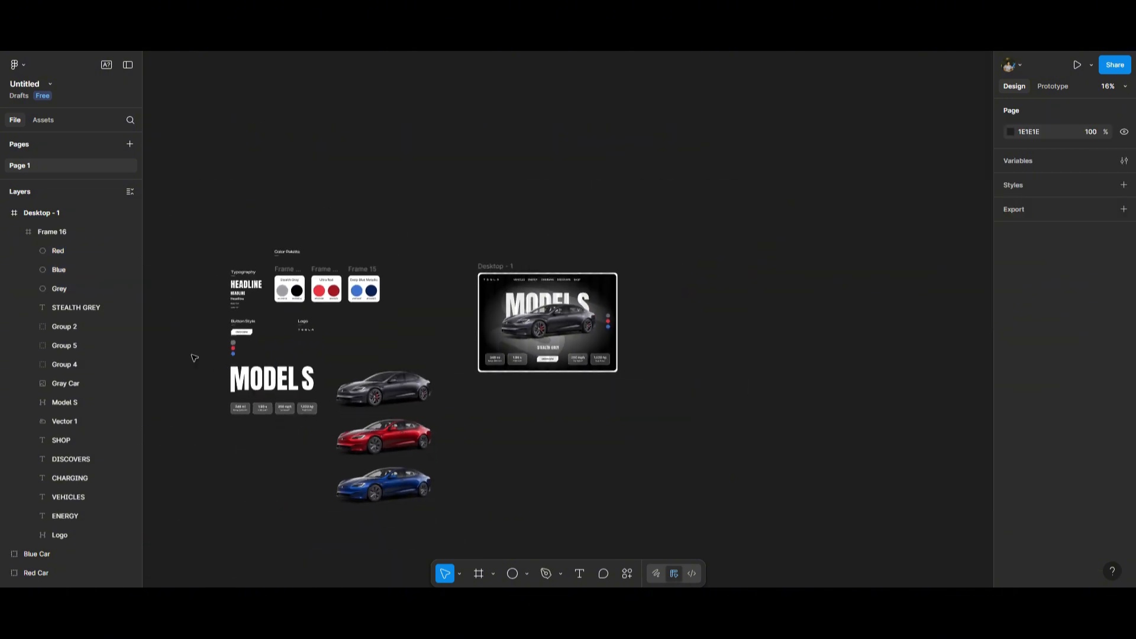
{"action": "scroll", "coordinate": [251, 307], "scroll_direction": "up", "scroll_amount": 12}
{"action": "left_click", "coordinate": [263, 309]}
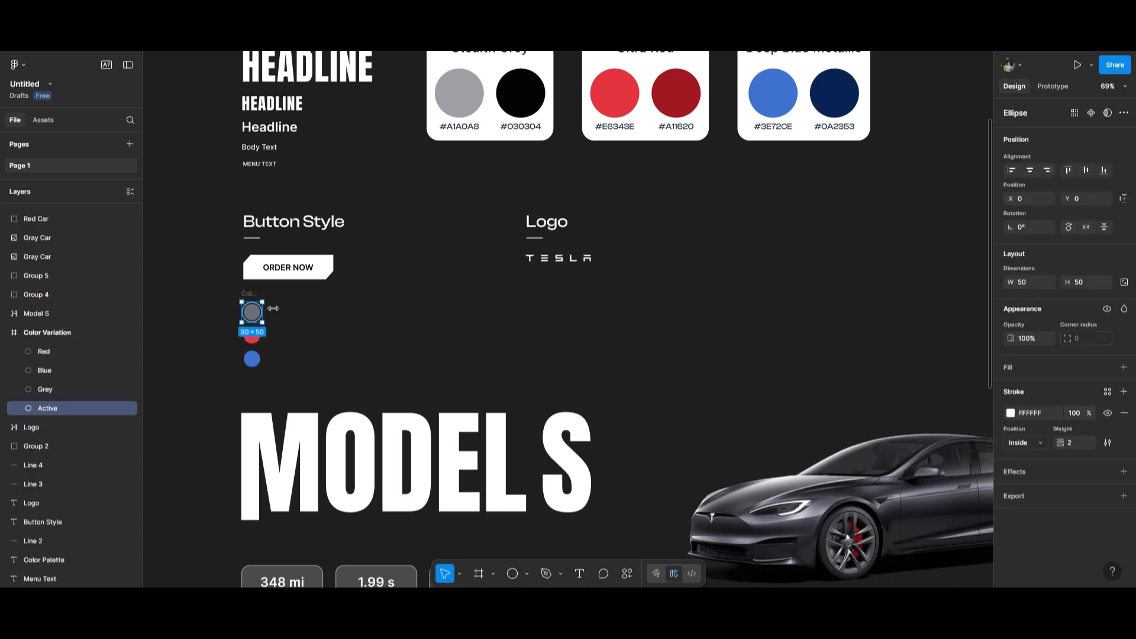
{"action": "left_click", "coordinate": [206, 310]}
{"action": "scroll", "coordinate": [206, 310], "scroll_direction": "down", "scroll_amount": 8}
{"action": "scroll", "coordinate": [690, 283], "scroll_direction": "up", "scroll_amount": 10}
{"action": "left_click", "coordinate": [567, 232]}
{"action": "key", "text": "ctrl+v"}
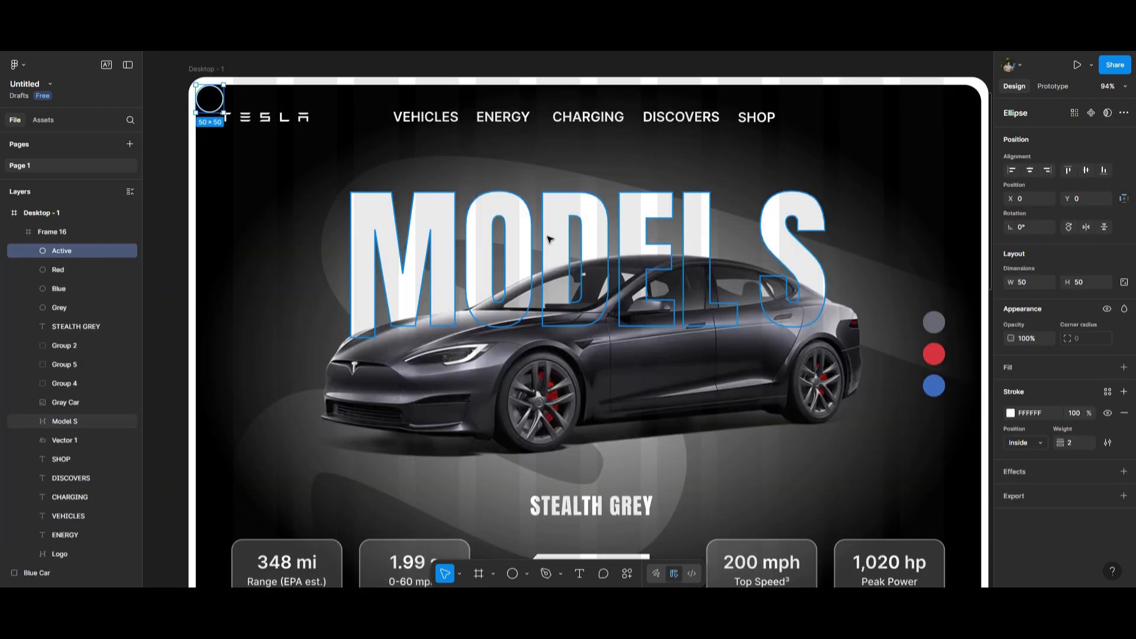
{"action": "left_click_drag", "start_coordinate": [209, 99], "coordinate": [861, 325]}
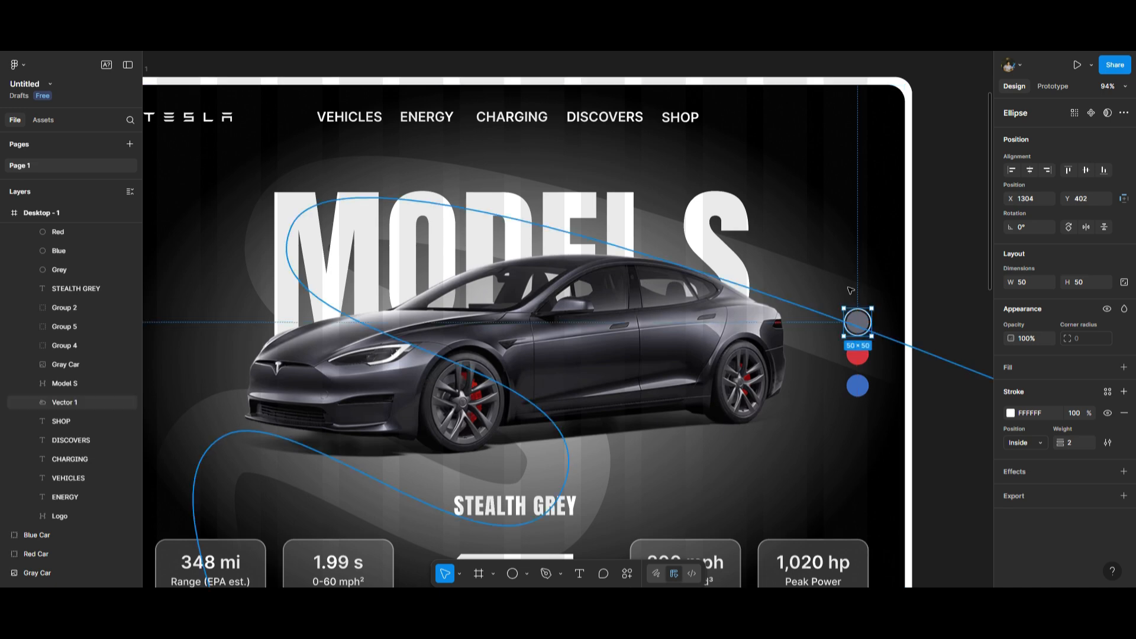
{"action": "left_click", "coordinate": [893, 317]}
- Turn off the visibility of the Desktop - 1 frame's 12-column layout guide
{"action": "scroll", "coordinate": [941, 310], "scroll_direction": "down", "scroll_amount": 5}
{"action": "scroll", "coordinate": [550, 343], "scroll_direction": "down", "scroll_amount": 2}
{"action": "scroll", "coordinate": [621, 379], "scroll_direction": "up", "scroll_amount": 1}
{"action": "key", "text": "Escape"}
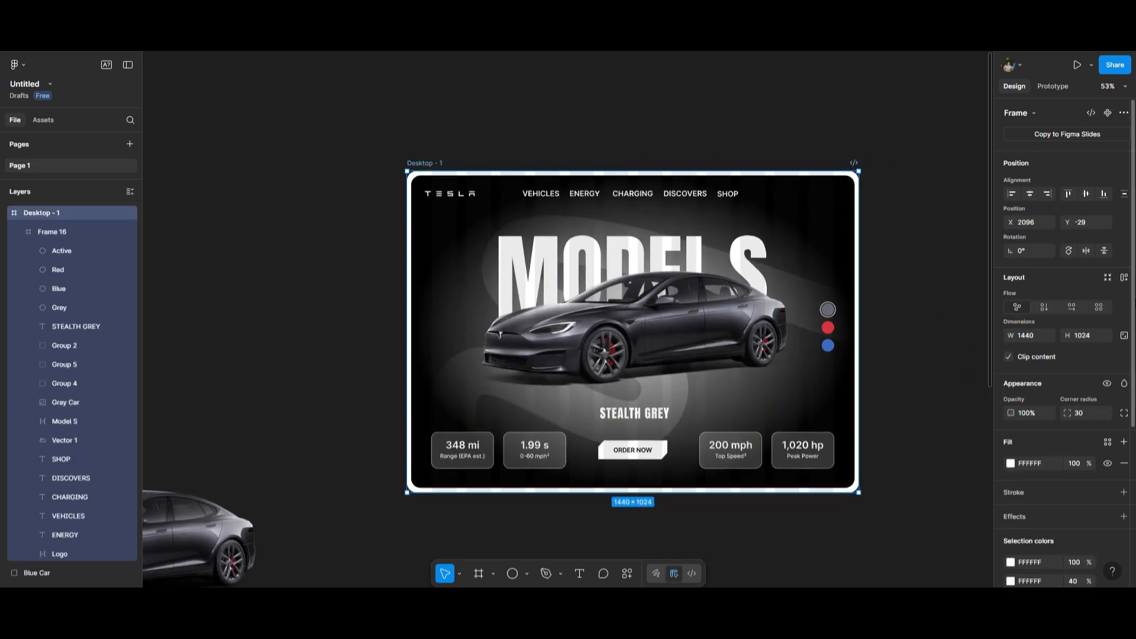
{"action": "scroll", "coordinate": [1134, 275], "scroll_direction": "down", "scroll_amount": 4}
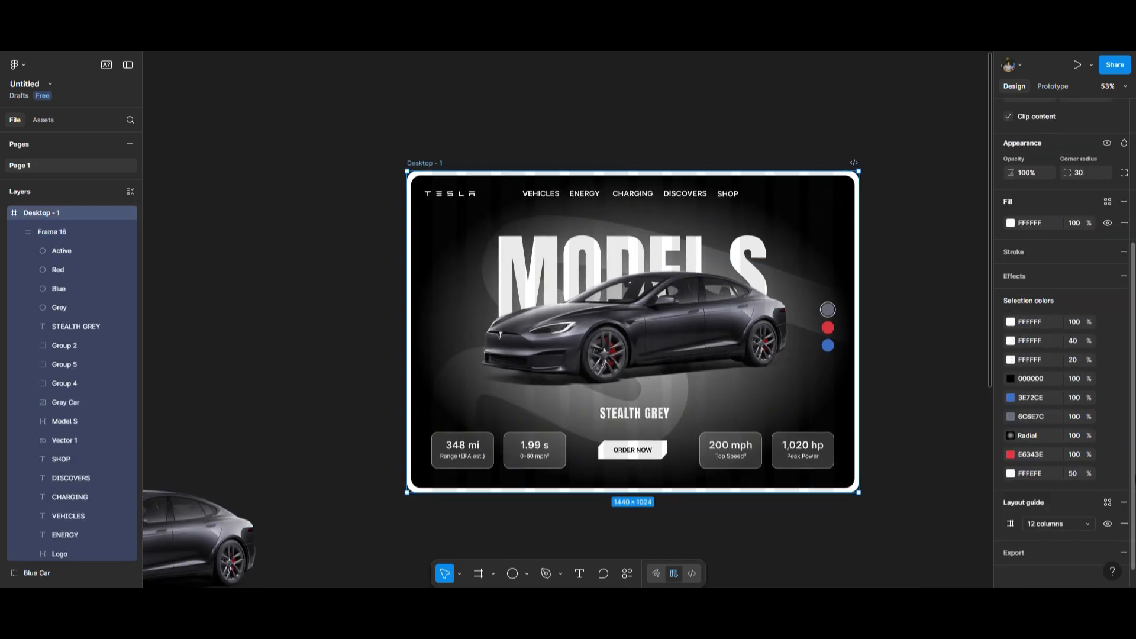
{"action": "left_click", "coordinate": [1110, 524]}
{"action": "left_click", "coordinate": [934, 320]}
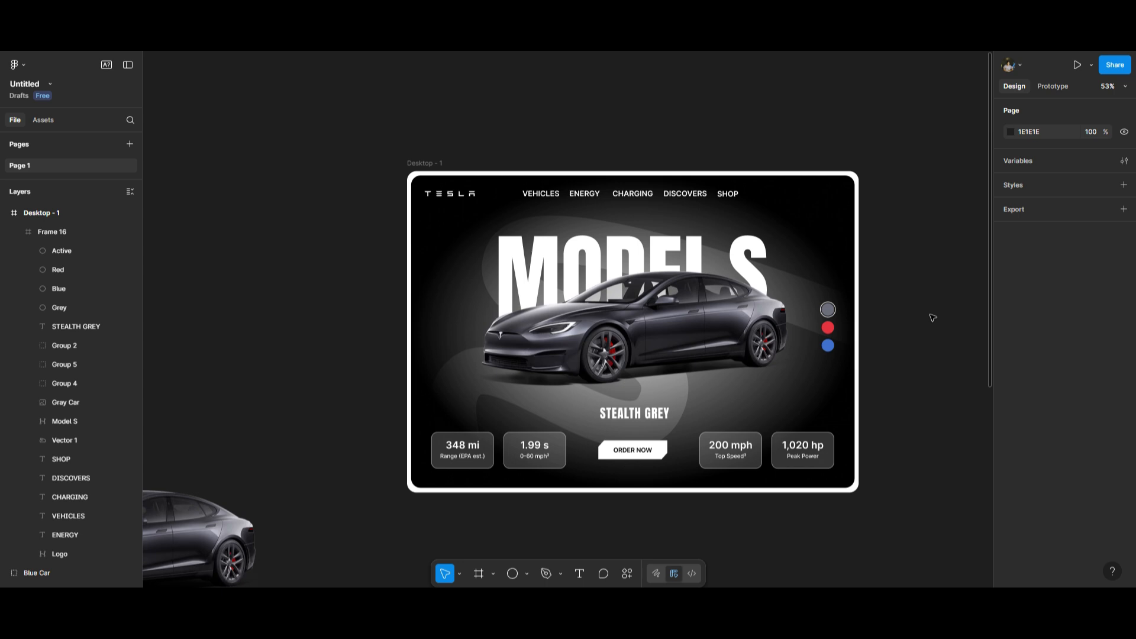
- Duplicate the Desktop - 1 frame straight below the original with a 500 px gap
{"action": "scroll", "coordinate": [378, 108], "scroll_direction": "down", "scroll_amount": 3}
{"action": "left_click_drag", "start_coordinate": [365, 130], "coordinate": [784, 422]}
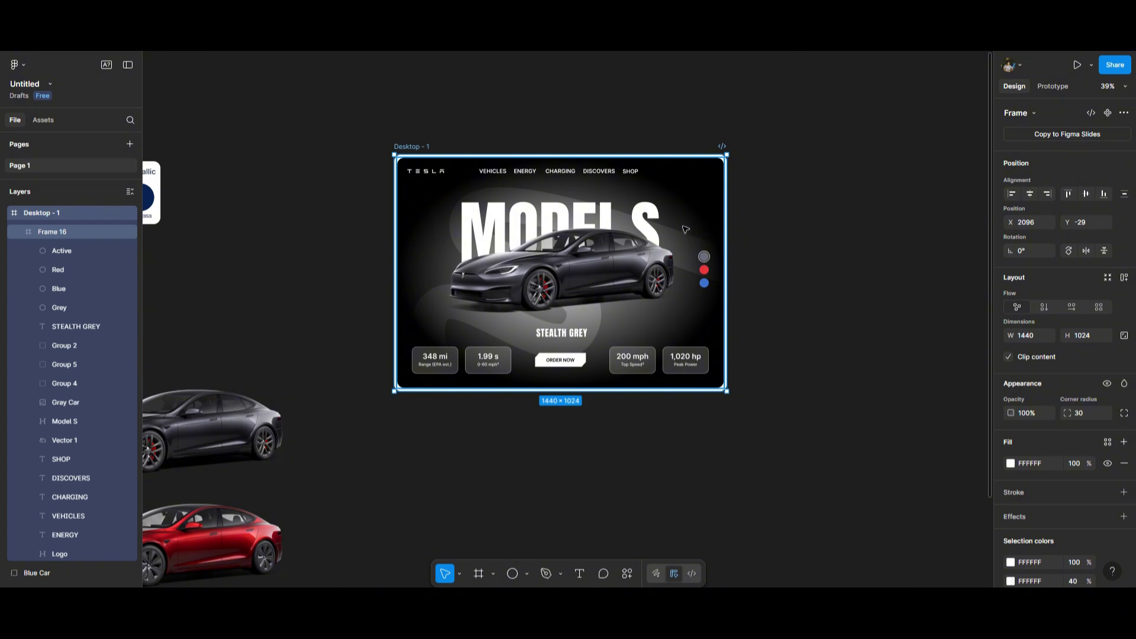
{"action": "left_click_drag", "start_coordinate": [685, 230], "coordinate": [684, 447]}
{"action": "left_click", "coordinate": [876, 306]}
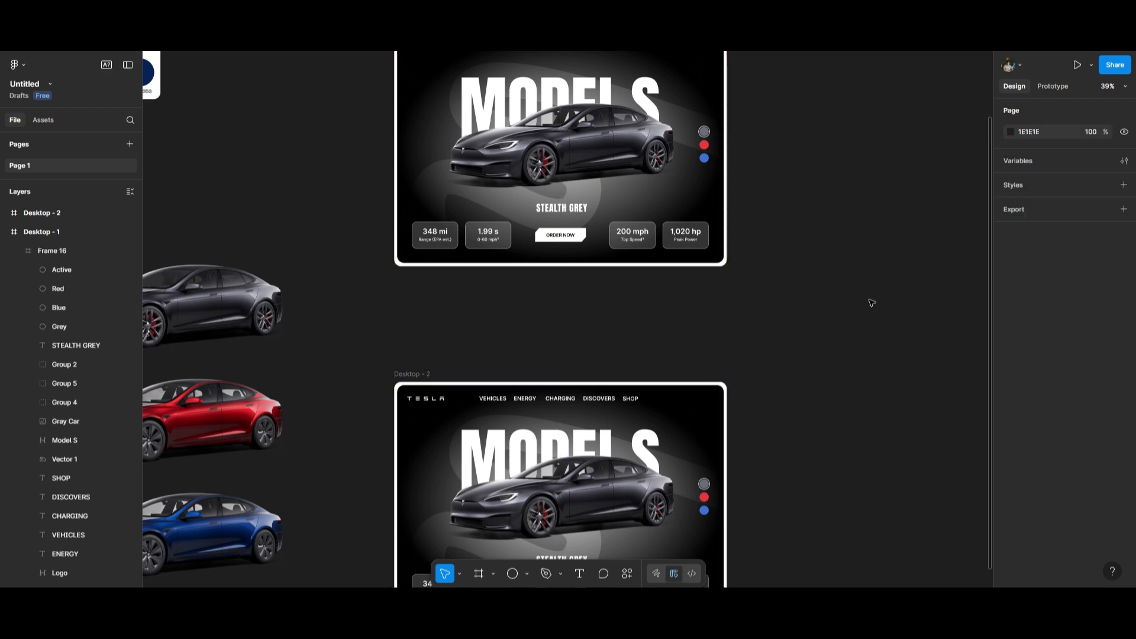
- Move the grey car out of the Desktop - 2 frame onto the empty canvas to its right
{"action": "scroll", "coordinate": [857, 388], "scroll_direction": "down", "scroll_amount": 5}
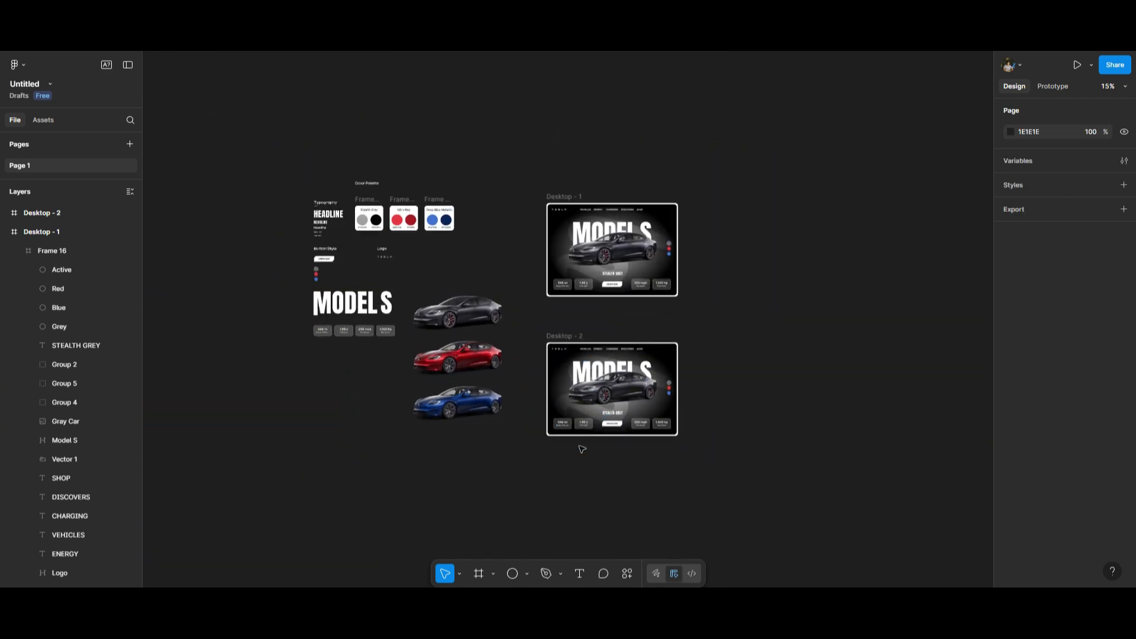
{"action": "left_click", "coordinate": [631, 368]}
{"action": "scroll", "coordinate": [645, 374], "scroll_direction": "up", "scroll_amount": 3}
{"action": "left_click_drag", "start_coordinate": [645, 374], "coordinate": [896, 375]}
{"action": "left_click", "coordinate": [794, 272]}
{"action": "scroll", "coordinate": [665, 280], "scroll_direction": "down", "scroll_amount": 1}
{"action": "scroll", "coordinate": [402, 297], "scroll_direction": "down", "scroll_amount": 2}
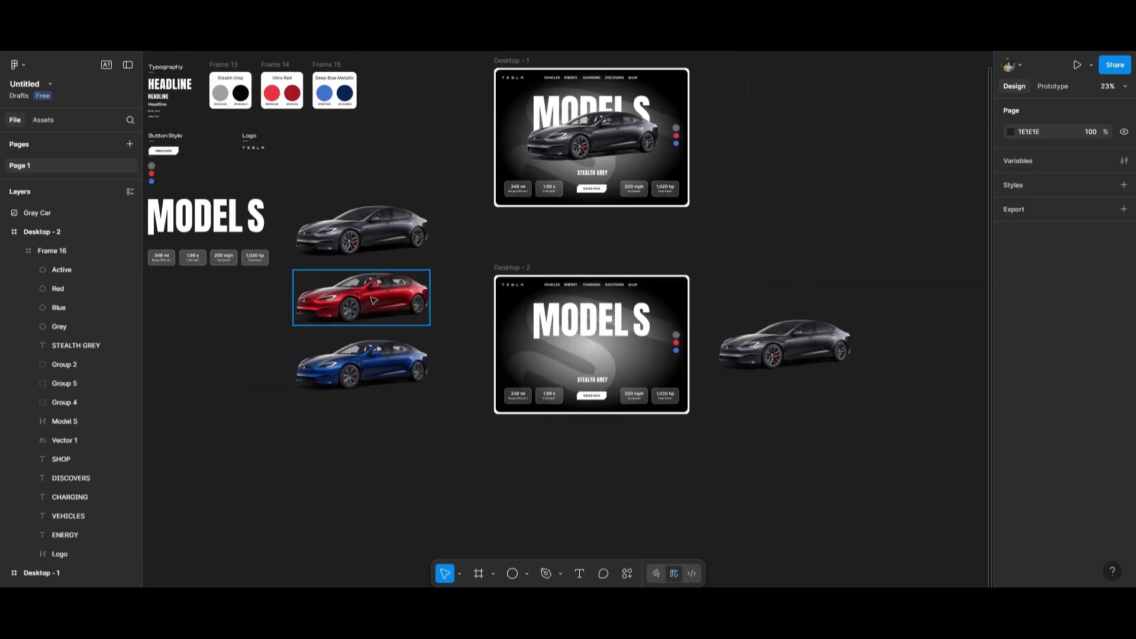
- Duplicate the red car and the blue car into a row beside the grey car on the canvas
{"action": "left_click_drag", "start_coordinate": [380, 302], "coordinate": [969, 347]}
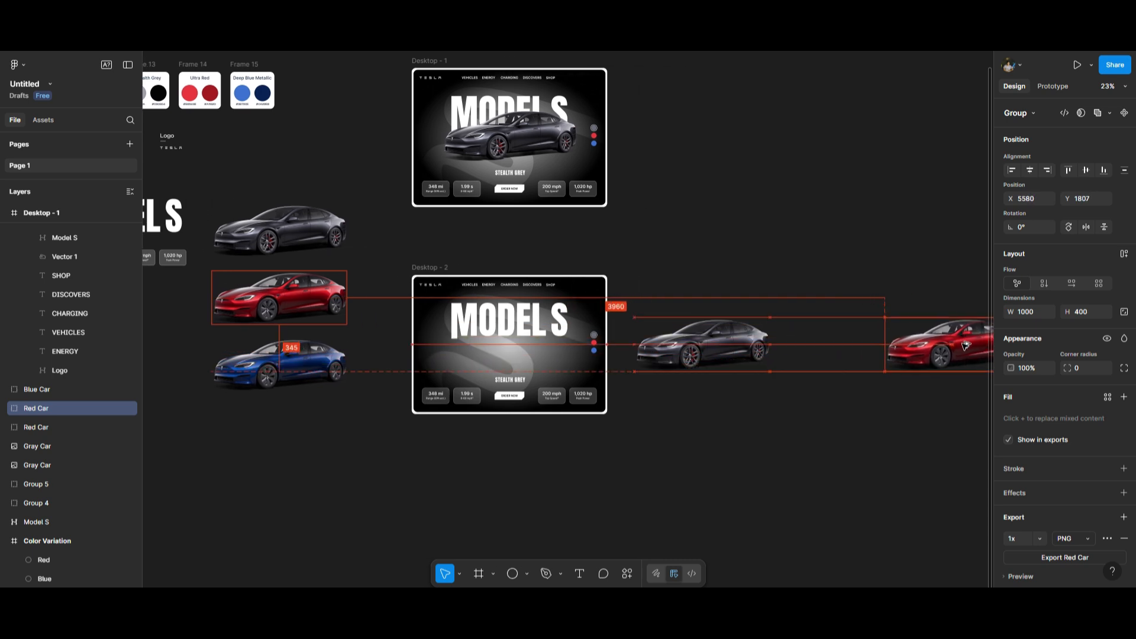
{"action": "left_click", "coordinate": [670, 394]}
{"action": "scroll", "coordinate": [525, 368], "scroll_direction": "down", "scroll_amount": 2}
{"action": "left_click_drag", "start_coordinate": [356, 374], "coordinate": [932, 361]}
{"action": "left_click", "coordinate": [722, 398]}
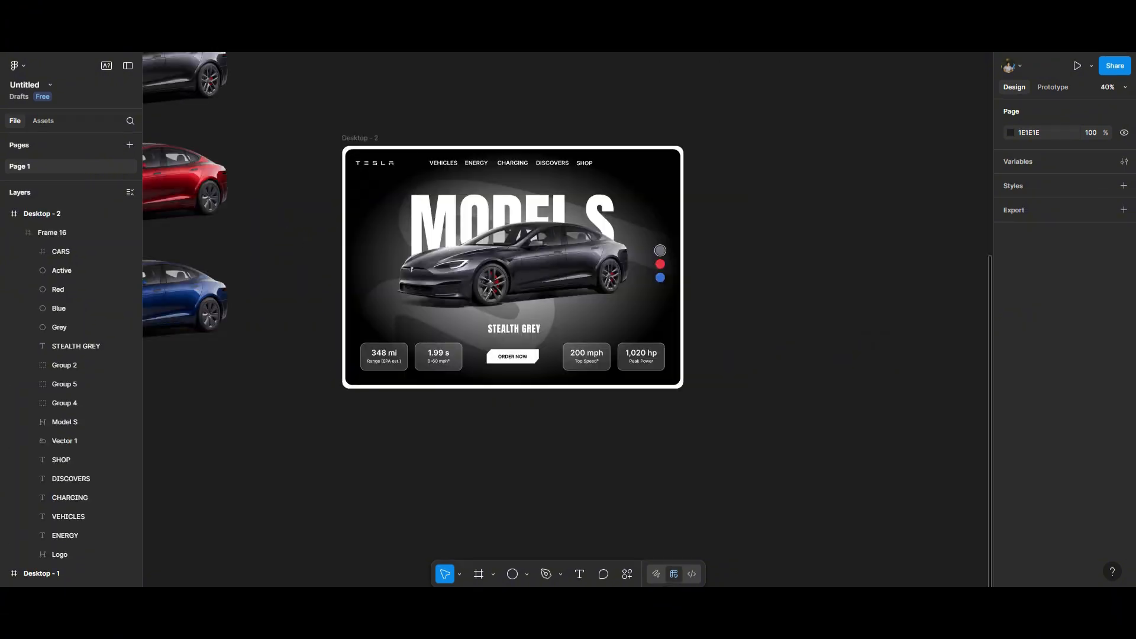
- Duplicate the Desktop - 2 frame twice straight down, keeping 500 px gaps between the frames
{"action": "scroll", "coordinate": [385, 123], "scroll_direction": "down", "scroll_amount": 2}
{"action": "scroll", "coordinate": [717, 294], "scroll_direction": "down", "scroll_amount": 1}
{"action": "left_click", "coordinate": [448, 156]}
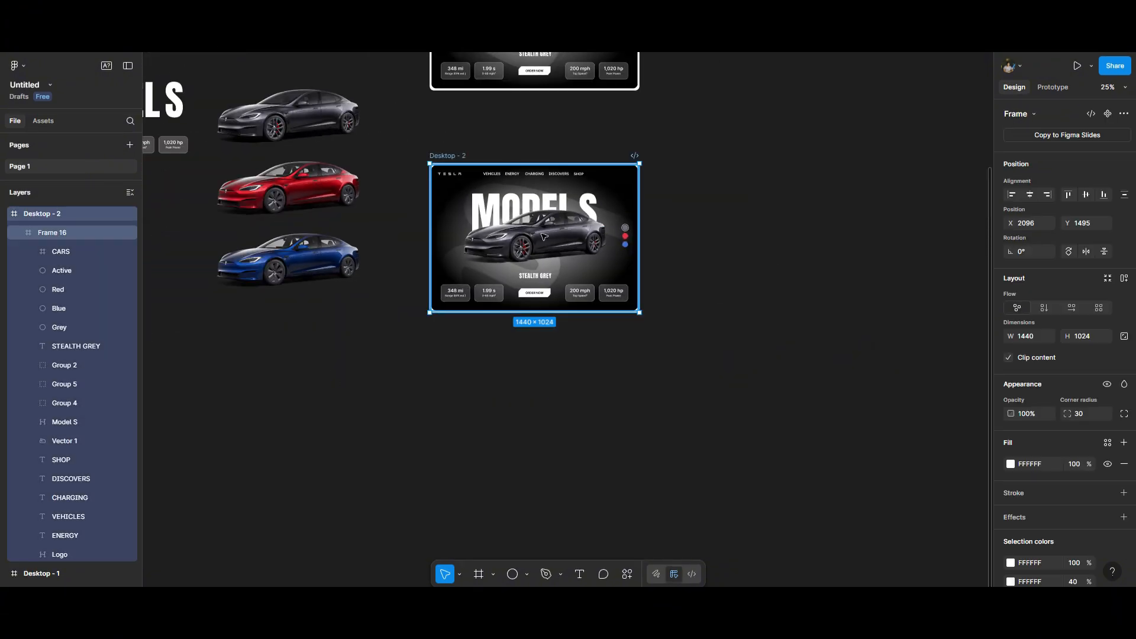
{"action": "left_click_drag", "start_coordinate": [569, 248], "coordinate": [569, 475]}
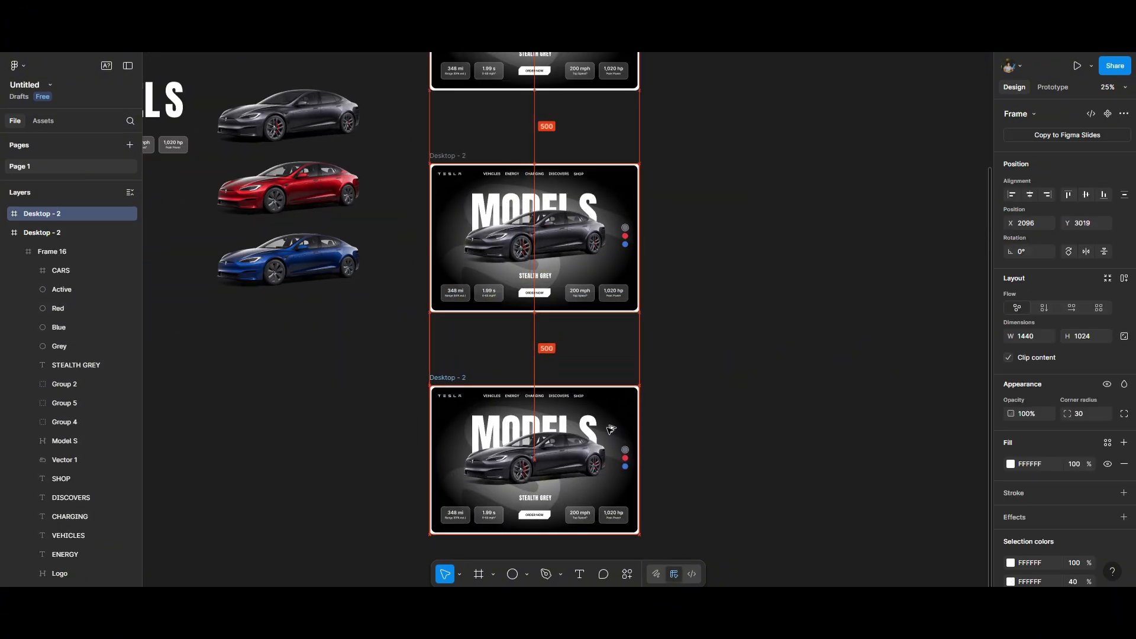
{"action": "scroll", "coordinate": [706, 293], "scroll_direction": "down", "scroll_amount": 2}
{"action": "scroll", "coordinate": [706, 293], "scroll_direction": "down", "scroll_amount": 2}
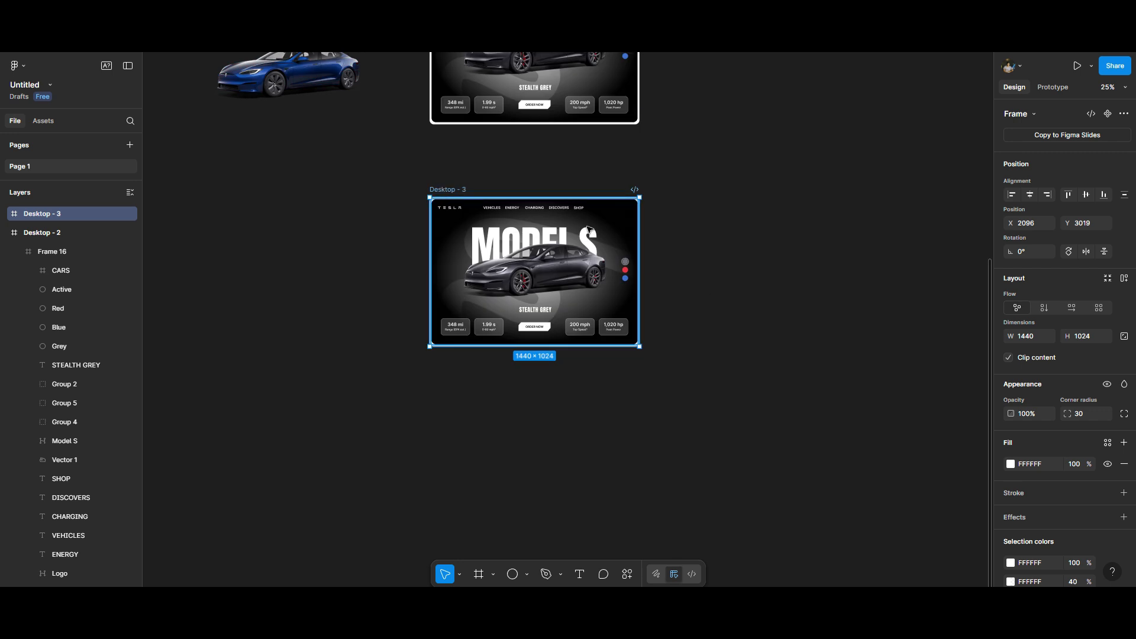
{"action": "left_click_drag", "start_coordinate": [616, 229], "coordinate": [614, 453]}
{"action": "left_click", "coordinate": [735, 243]}
{"action": "scroll", "coordinate": [527, 237], "scroll_direction": "up", "scroll_amount": 1}
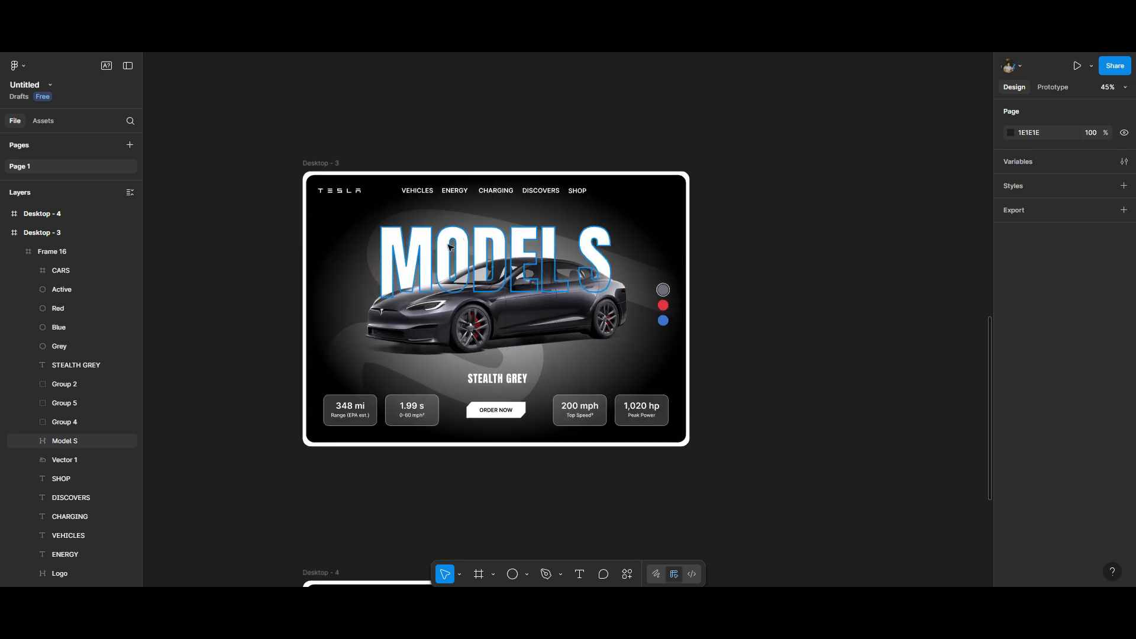
- Set the radial gradient of Desktop - 3's inner frame to E6343E at the centre and A11620 at the outer stop
{"action": "left_click_drag", "start_coordinate": [527, 237], "coordinate": [560, 270]}
{"action": "left_click", "coordinate": [669, 267]}
{"action": "left_click", "coordinate": [1013, 440]}
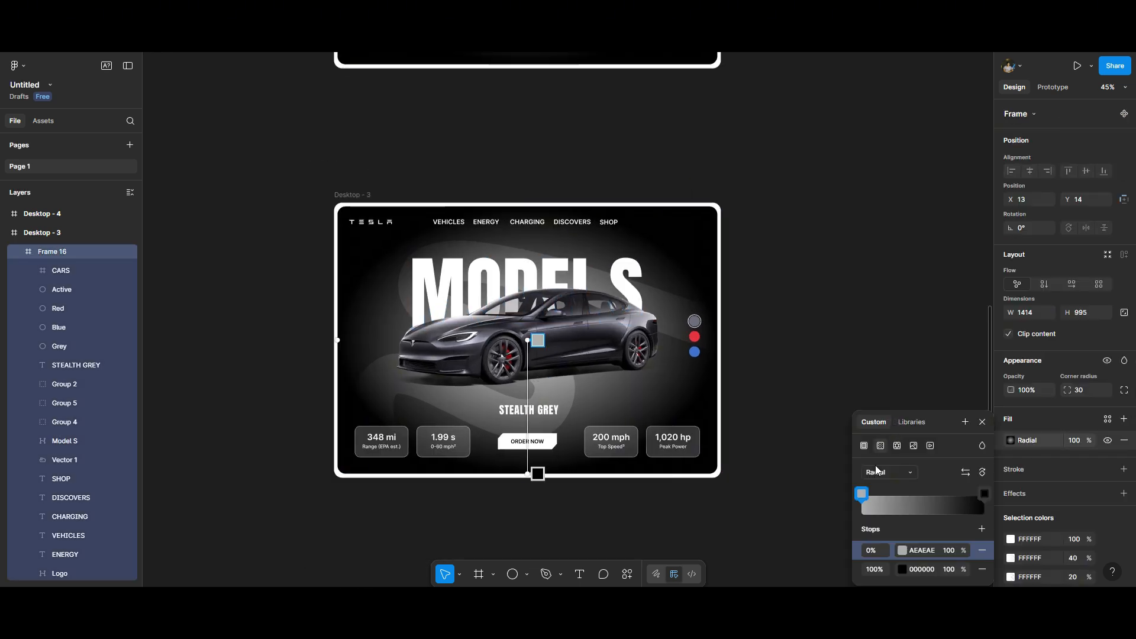
{"action": "left_click", "coordinate": [862, 495]}
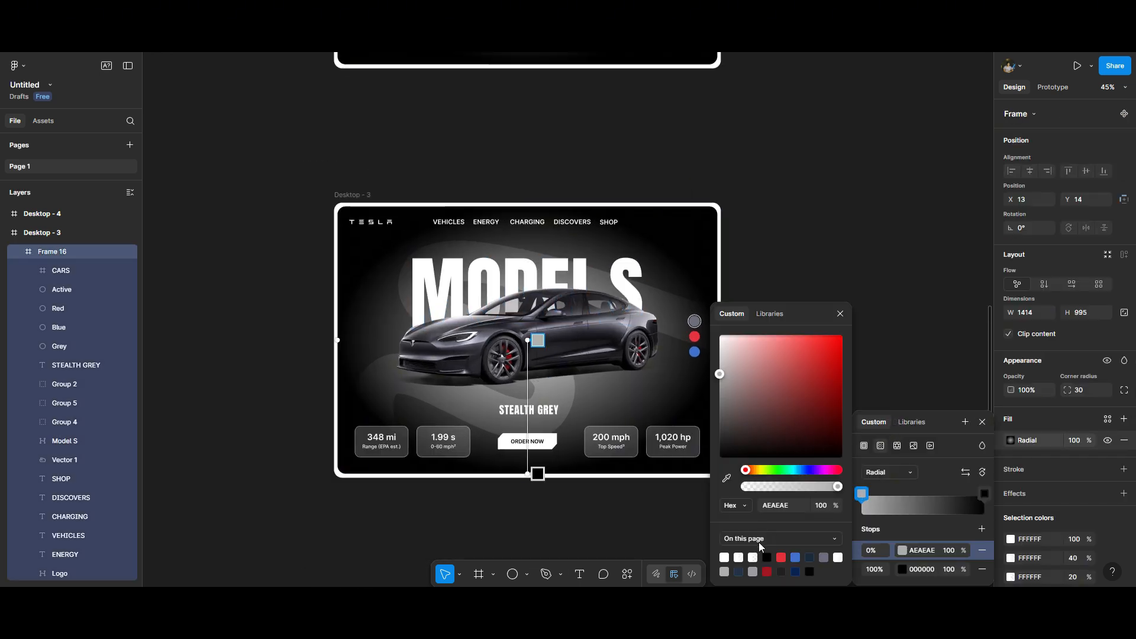
{"action": "left_click", "coordinate": [782, 557]}
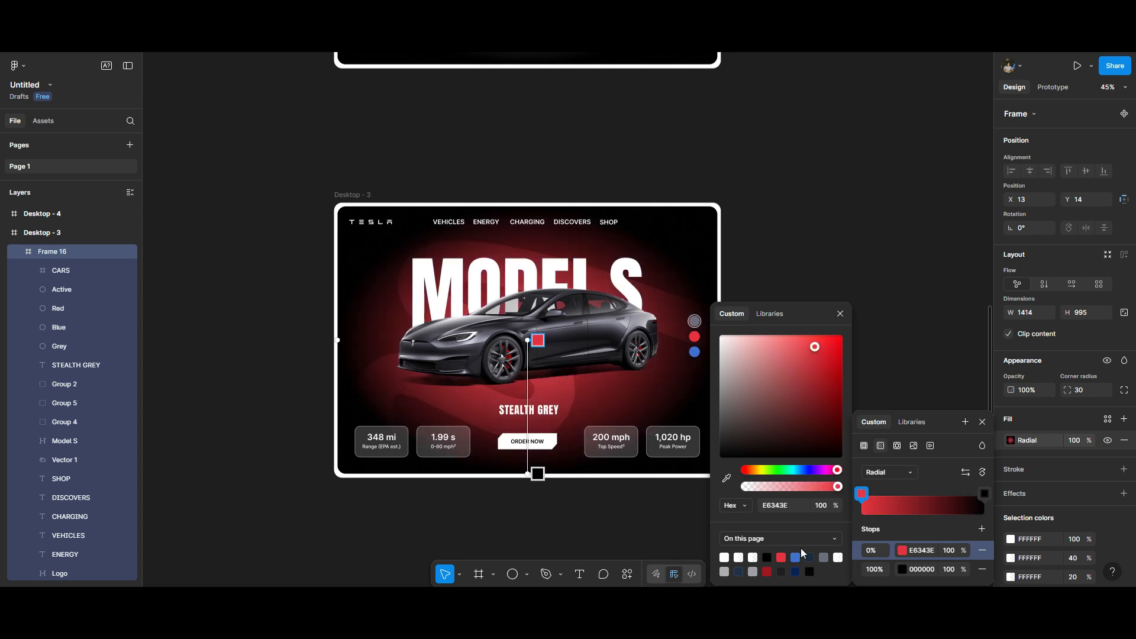
{"action": "left_click", "coordinate": [984, 495]}
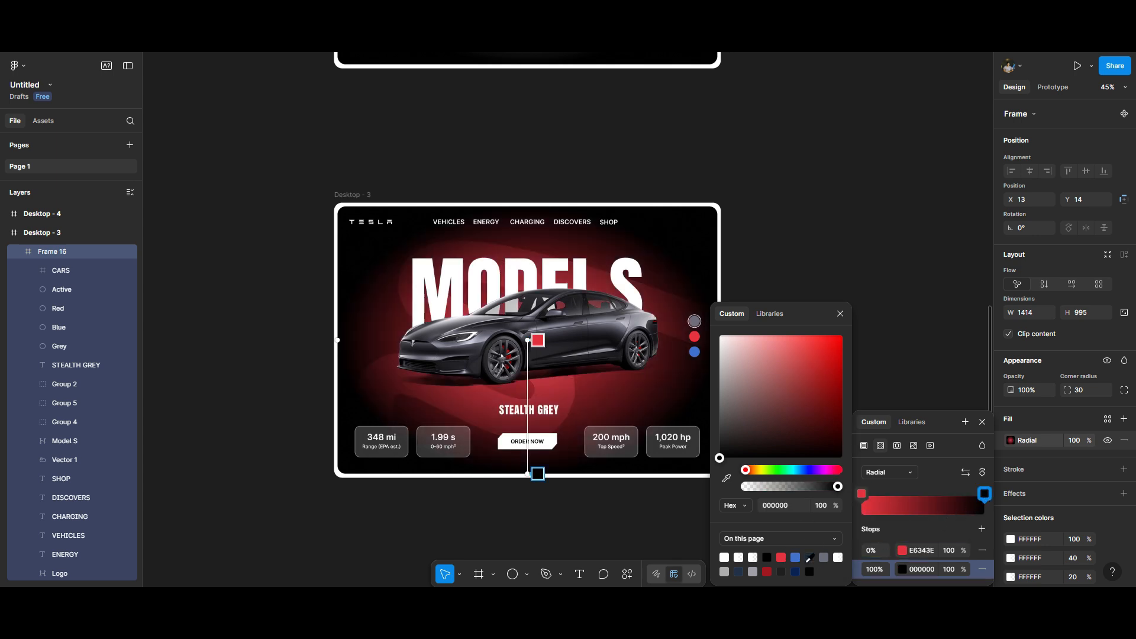
{"action": "left_click", "coordinate": [768, 571]}
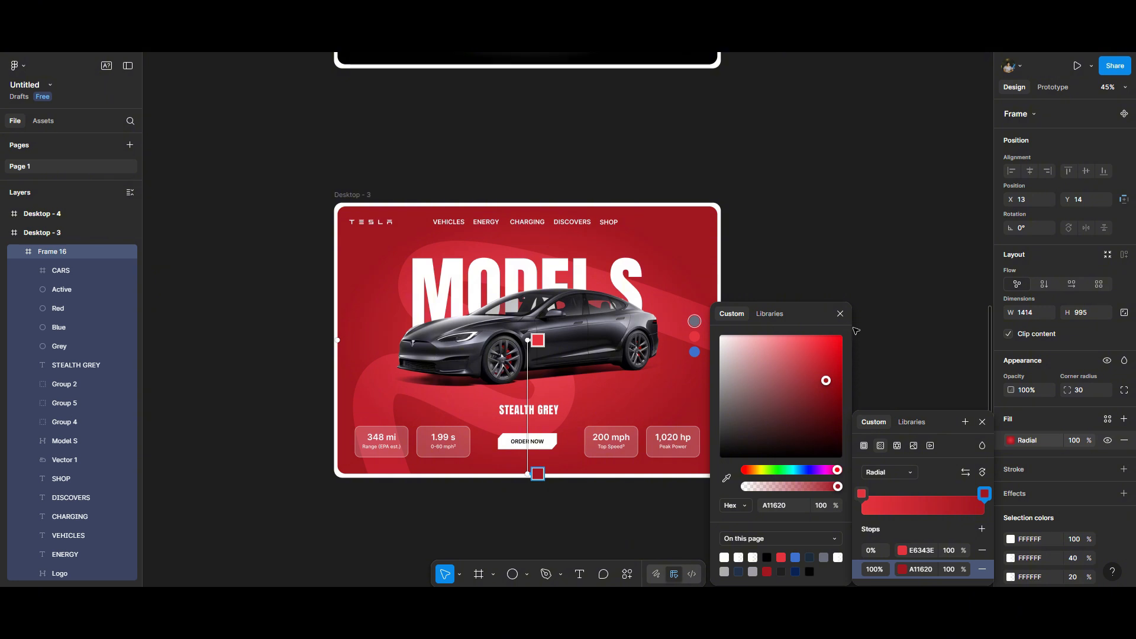
{"action": "left_click", "coordinate": [841, 315]}
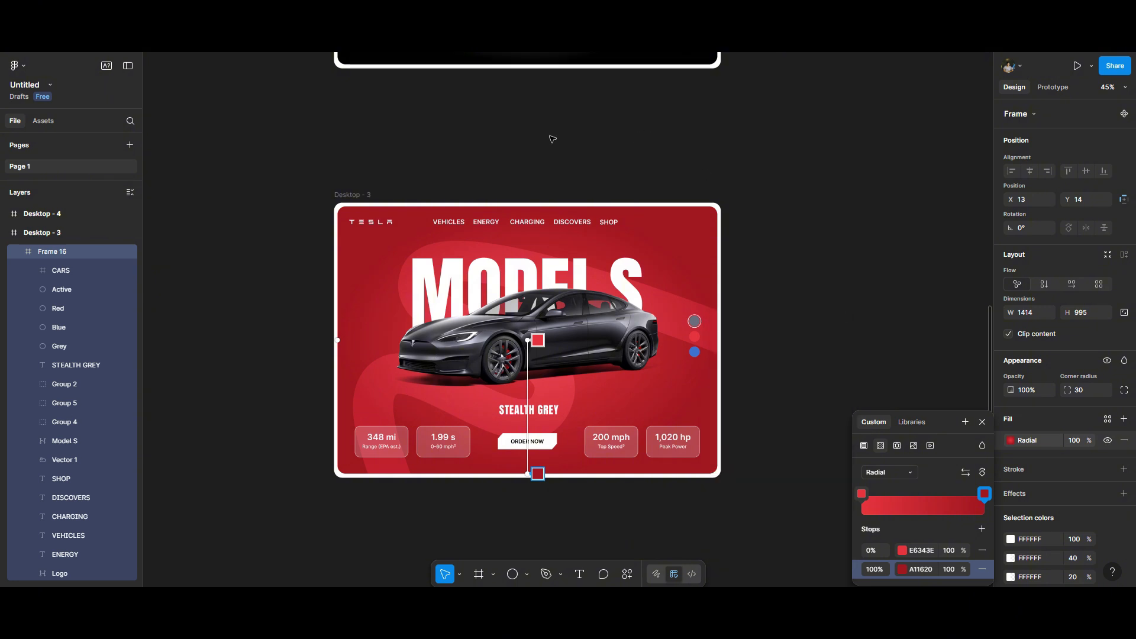
{"action": "left_click", "coordinate": [324, 252]}
- Widen the CARS frame inside Desktop - 3 to 4767 so it extends over the whole row of cars
{"action": "left_click", "coordinate": [356, 194]}
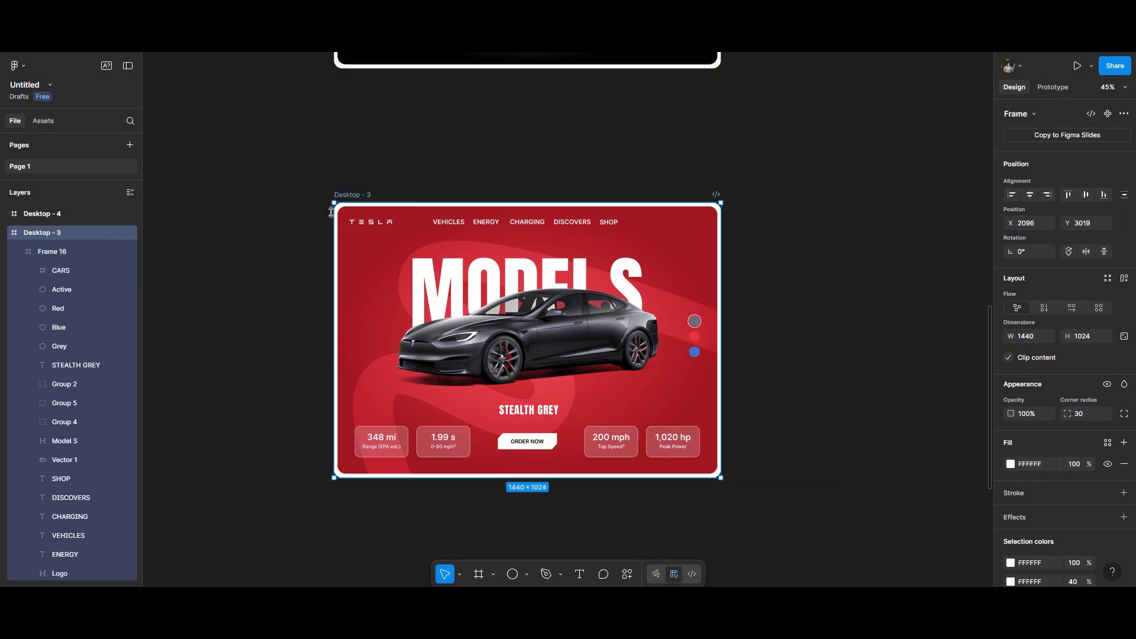
{"action": "left_click", "coordinate": [58, 271]}
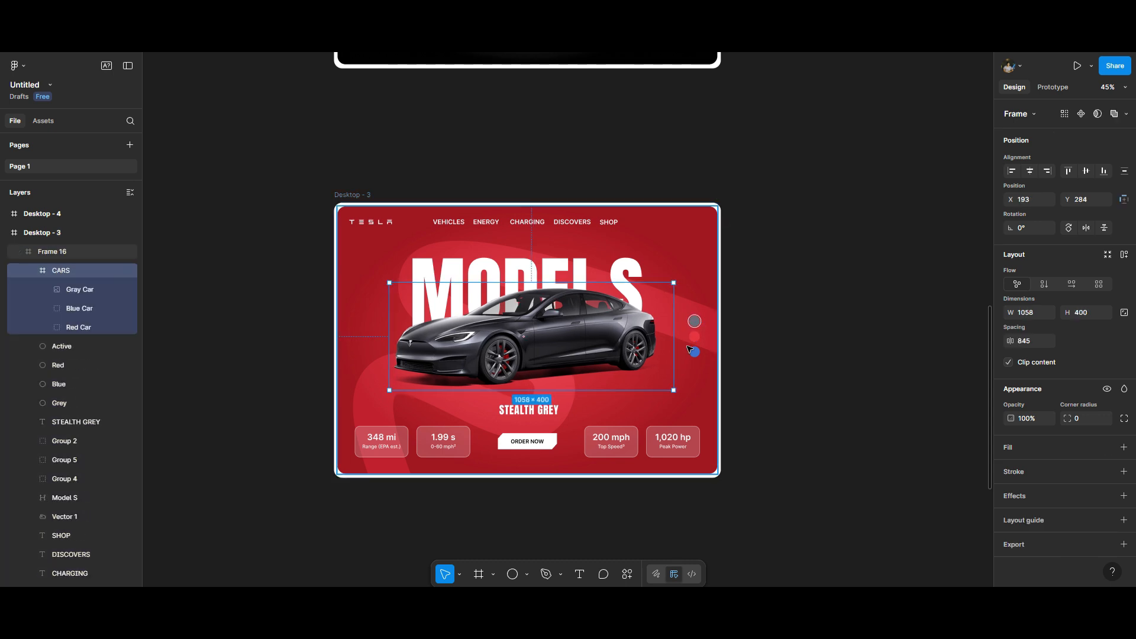
{"action": "left_click_drag", "start_coordinate": [688, 349], "coordinate": [1027, 309]}
{"action": "scroll", "coordinate": [594, 278], "scroll_direction": "down", "scroll_amount": 5}
{"action": "scroll", "coordinate": [887, 290], "scroll_direction": "down", "scroll_amount": 3}
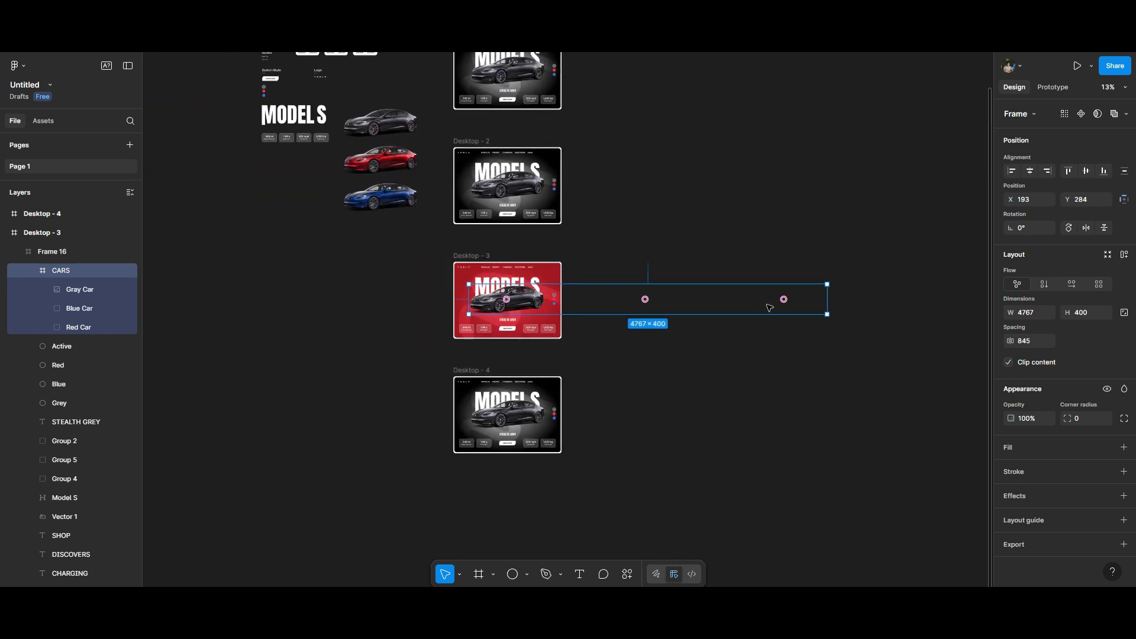
- Move the CARS frame inside Desktop - 3 left to X -1647 so the red car sits centred in the design
{"action": "scroll", "coordinate": [586, 290], "scroll_direction": "up", "scroll_amount": 2}
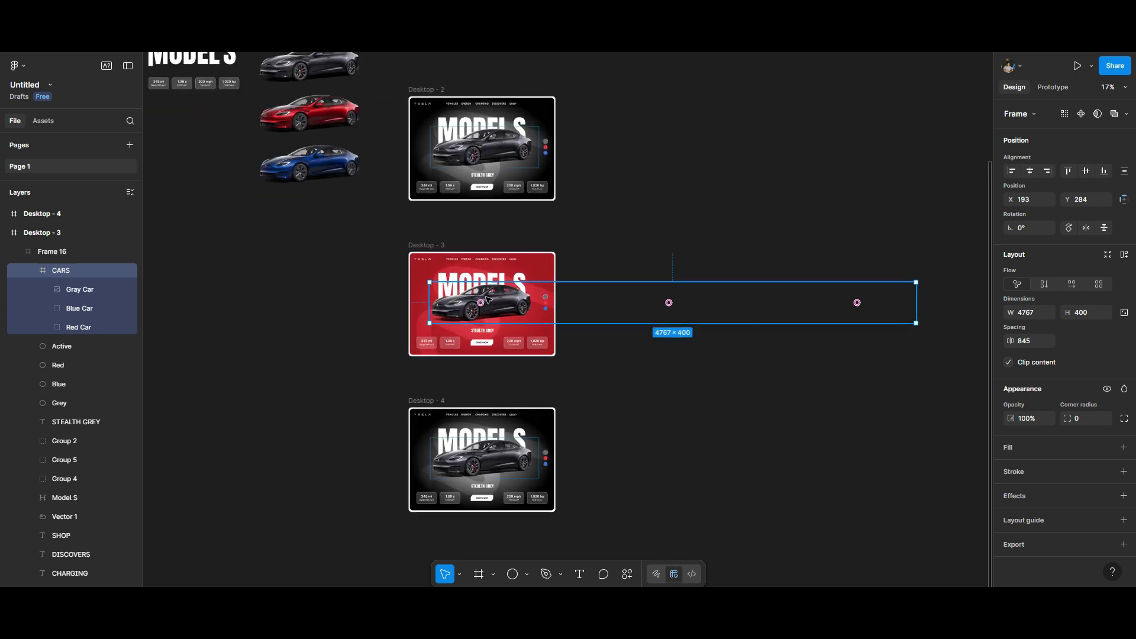
{"action": "key", "text": "shift+Left"}
{"action": "key", "text": "shift+Left"}
{"action": "key", "text": "shift+Left"}
{"action": "key", "text": "shift+Left"}
{"action": "key", "text": "shift+Left"}
{"action": "key", "text": "shift+Left"}
{"action": "key", "text": "shift+Left"}
{"action": "key", "text": "shift+Left"}
{"action": "key", "text": "shift+Left"}
{"action": "key", "text": "shift+Left"}
{"action": "key", "text": "shift+Left"}
{"action": "key", "text": "shift+Left"}
{"action": "key", "text": "shift+Left"}
{"action": "key", "text": "shift+Left"}
{"action": "key", "text": "shift+Left"}
{"action": "key", "text": "shift+Left"}
{"action": "key", "text": "shift+Left"}
{"action": "key", "text": "shift+Left"}
{"action": "key", "text": "shift+Left"}
{"action": "key", "text": "shift+Left"}
{"action": "key", "text": "shift+Left"}
{"action": "key", "text": "shift+Left"}
{"action": "key", "text": "shift+Left"}
{"action": "key", "text": "shift+Left"}
{"action": "key", "text": "shift+Left"}
{"action": "key", "text": "shift+Left"}
{"action": "key", "text": "shift+Left"}
{"action": "key", "text": "shift+Left"}
{"action": "key", "text": "shift+Left"}
{"action": "key", "text": "shift+Left"}
{"action": "key", "text": "shift+Left"}
{"action": "key", "text": "shift+Left"}
{"action": "key", "text": "shift+Left"}
{"action": "key", "text": "shift+Left"}
{"action": "key", "text": "shift+Left"}
{"action": "key", "text": "shift+Left"}
{"action": "key", "text": "shift+Left"}
{"action": "key", "text": "shift+Left"}
{"action": "key", "text": "shift+Left"}
{"action": "key", "text": "shift+Left"}
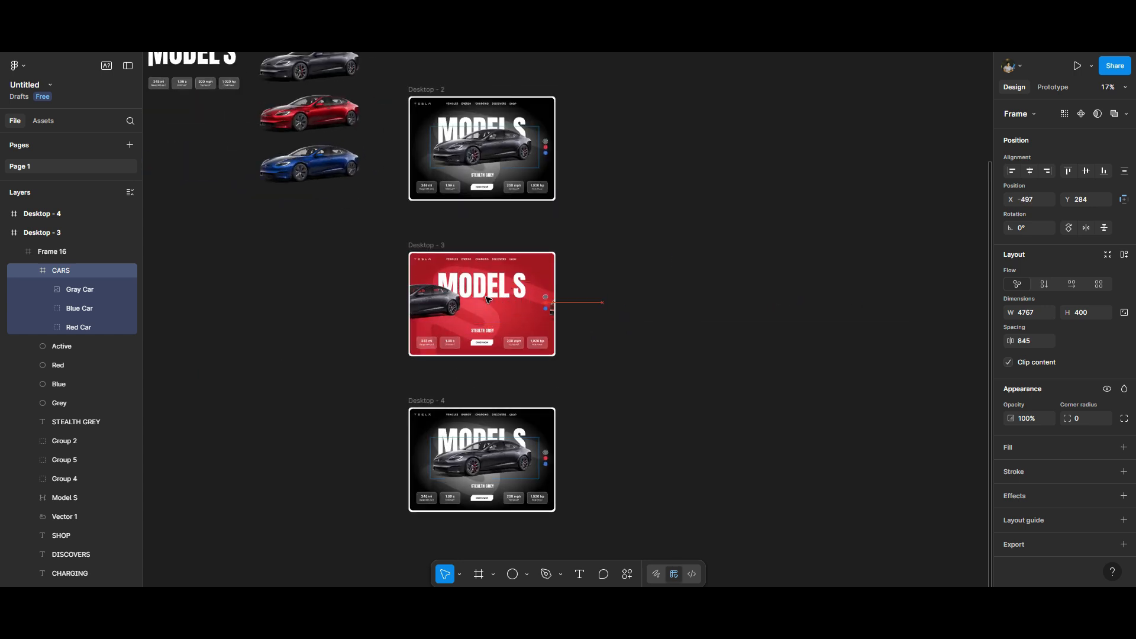
{"action": "key", "text": "shift+Left"}
{"action": "key", "text": "shift+Left"}
{"action": "key", "text": "shift+Left"}
{"action": "key", "text": "shift+Left"}
{"action": "key", "text": "shift+Left"}
{"action": "key", "text": "shift+Left"}
{"action": "key", "text": "shift+Left"}
{"action": "key", "text": "shift+Left"}
{"action": "key", "text": "shift+Left"}
{"action": "key", "text": "shift+Left"}
{"action": "key", "text": "shift+Left"}
{"action": "key", "text": "shift+Left"}
{"action": "key", "text": "shift+Left"}
{"action": "key", "text": "shift+Left"}
{"action": "key", "text": "shift+Left"}
{"action": "key", "text": "shift+Left"}
{"action": "key", "text": "shift+Left"}
{"action": "key", "text": "shift+Left"}
{"action": "key", "text": "shift+Left"}
{"action": "key", "text": "shift+Left"}
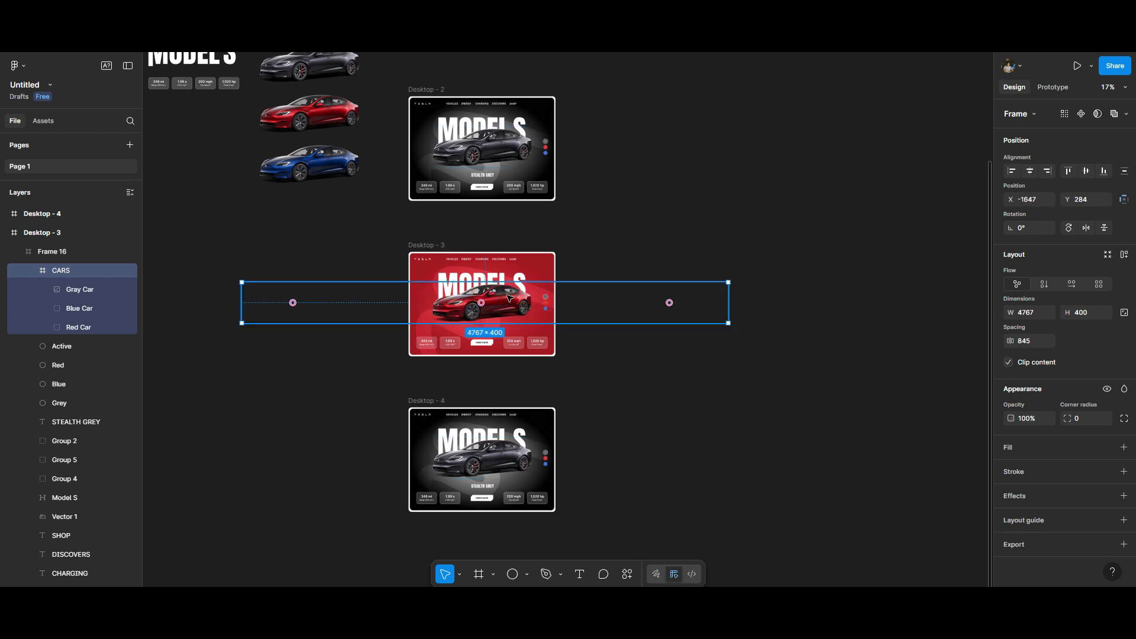
{"action": "scroll", "coordinate": [509, 298], "scroll_direction": "up", "scroll_amount": 5}
{"action": "scroll", "coordinate": [842, 215], "scroll_direction": "down", "scroll_amount": 2}
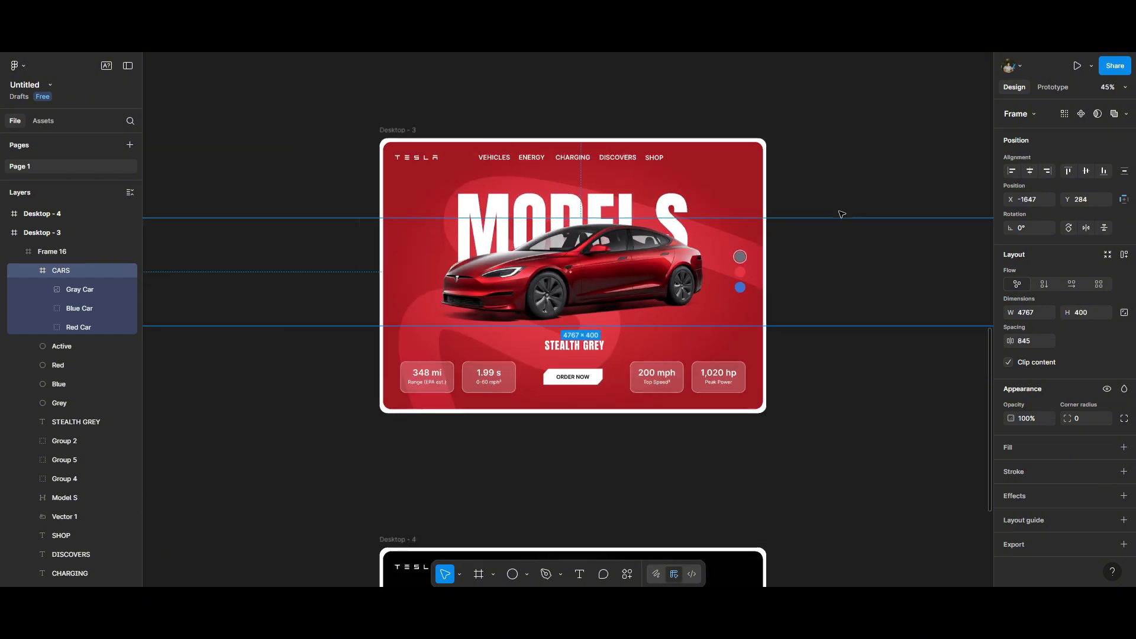
{"action": "scroll", "coordinate": [542, 243], "scroll_direction": "down", "scroll_amount": 2}
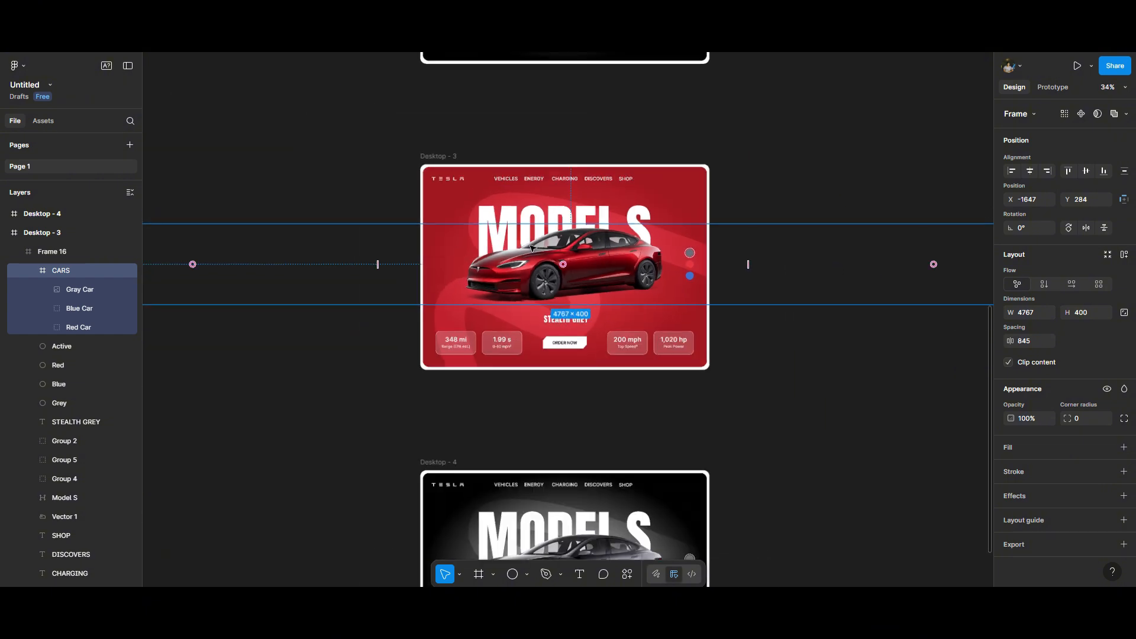
- Move the white Active ring in Desktop - 3 down onto the red colour circle, at X 1304, Y 464
{"action": "scroll", "coordinate": [716, 278], "scroll_direction": "up", "scroll_amount": 5}
{"action": "left_click", "coordinate": [714, 283]}
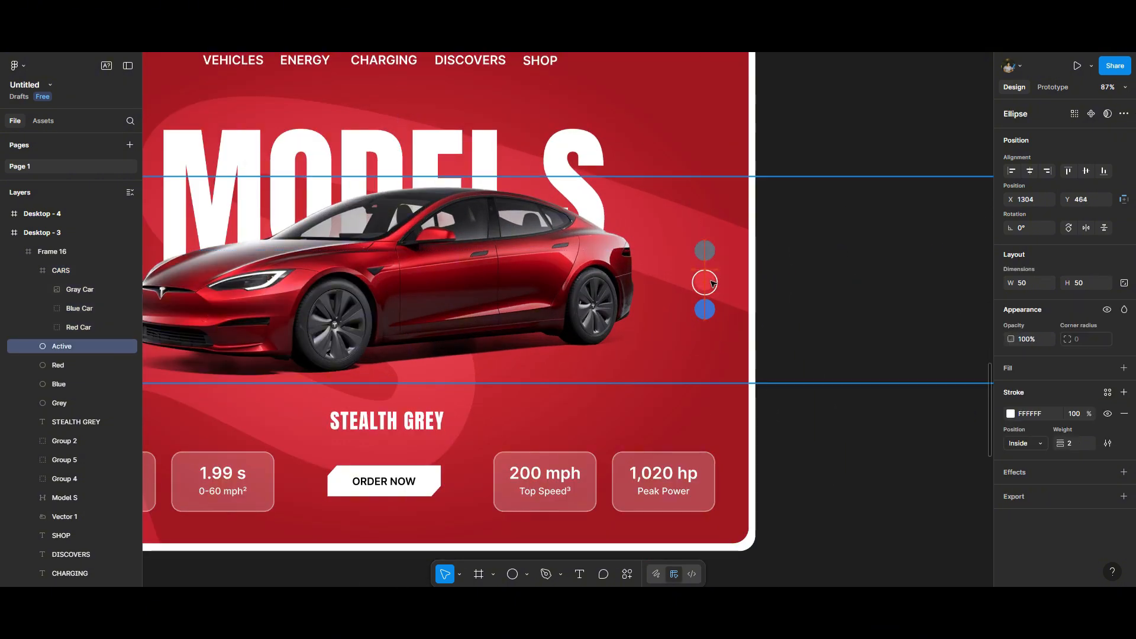
{"action": "left_click", "coordinate": [800, 253]}
{"action": "scroll", "coordinate": [800, 254], "scroll_direction": "down", "scroll_amount": 3}
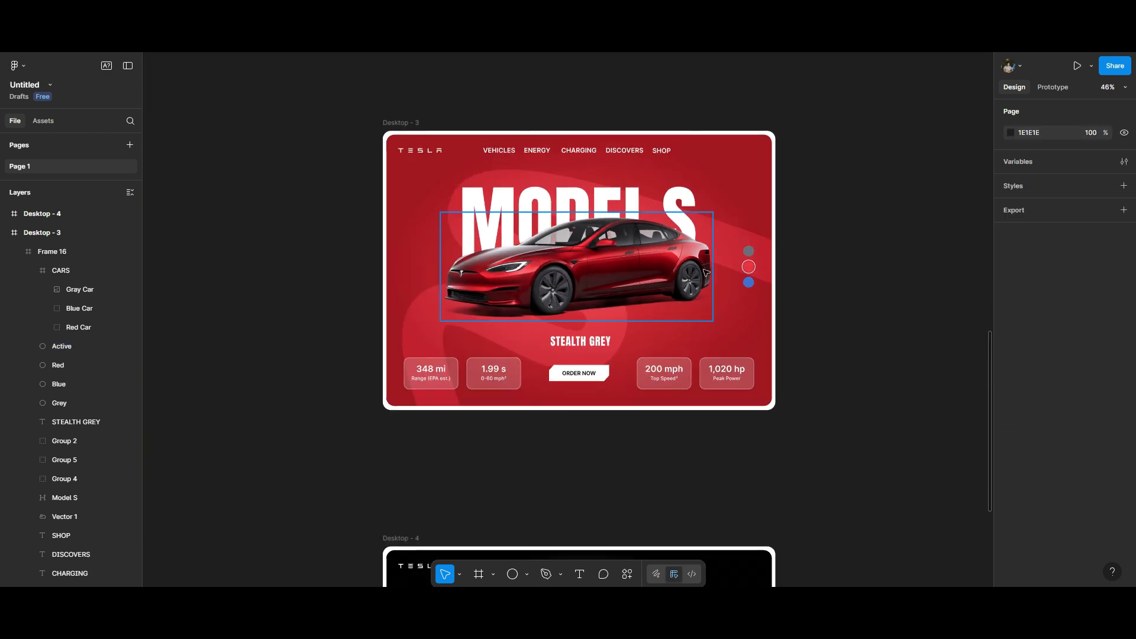
{"action": "scroll", "coordinate": [706, 272], "scroll_direction": "up", "scroll_amount": 1}
{"action": "scroll", "coordinate": [630, 358], "scroll_direction": "down", "scroll_amount": 3}
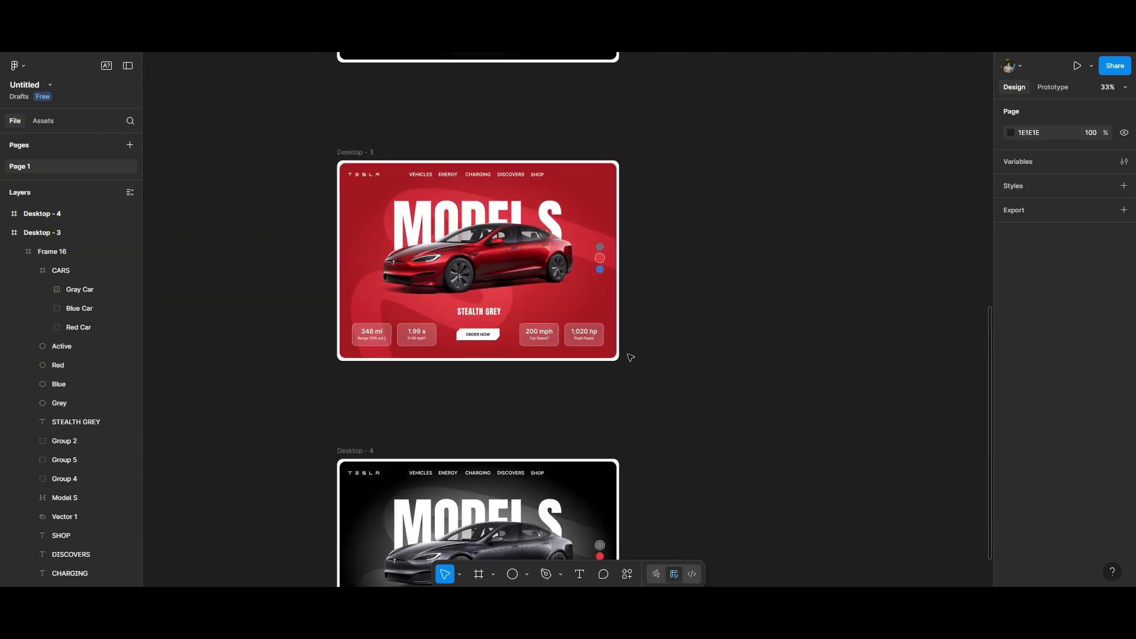
- Set the radial gradient of Desktop - 4's inner frame to 3E72CE at the centre and 0A2353 at the outer stop
{"action": "scroll", "coordinate": [630, 357], "scroll_direction": "down", "scroll_amount": 3}
{"action": "scroll", "coordinate": [629, 464], "scroll_direction": "down", "scroll_amount": 2}
{"action": "scroll", "coordinate": [613, 371], "scroll_direction": "up", "scroll_amount": 4}
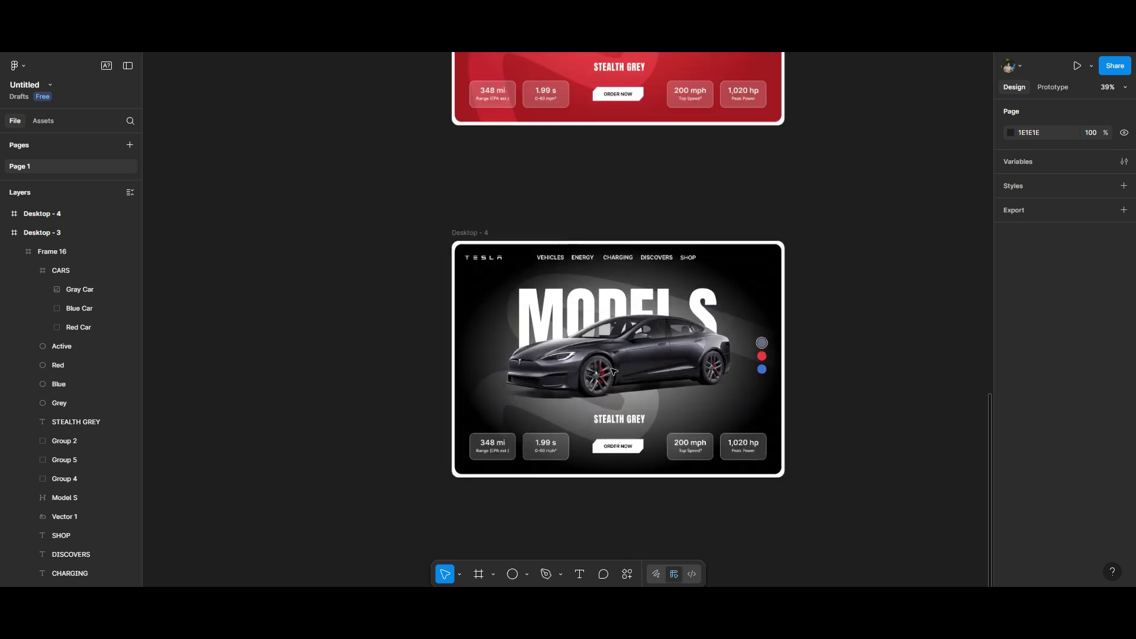
{"action": "left_click", "coordinate": [467, 233]}
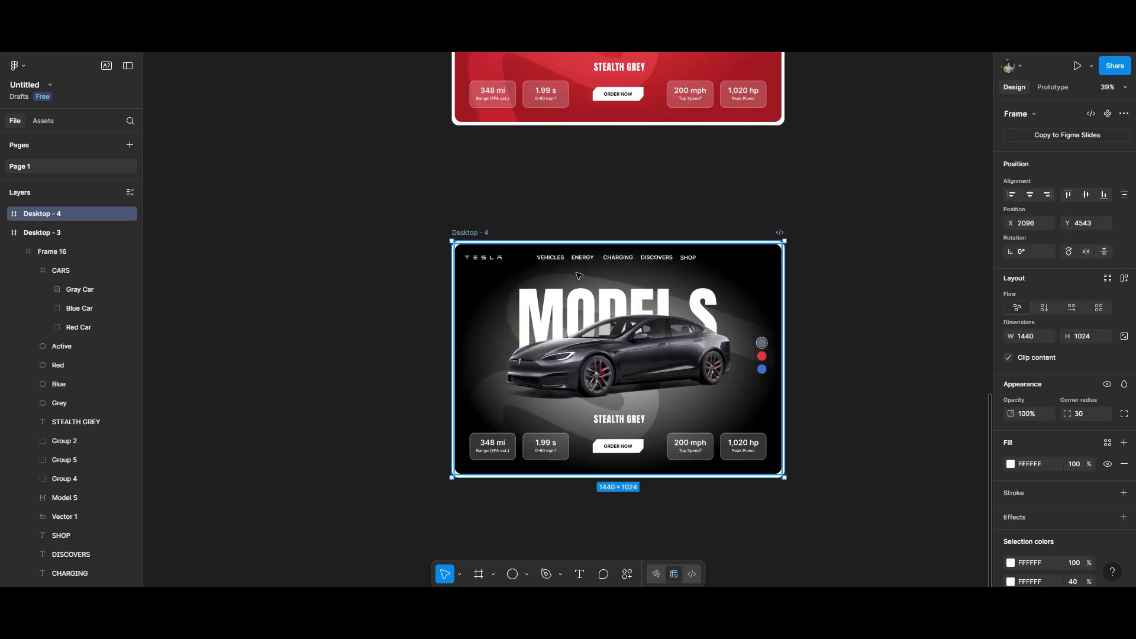
{"action": "left_click", "coordinate": [518, 295]}
{"action": "left_click", "coordinate": [1021, 441]}
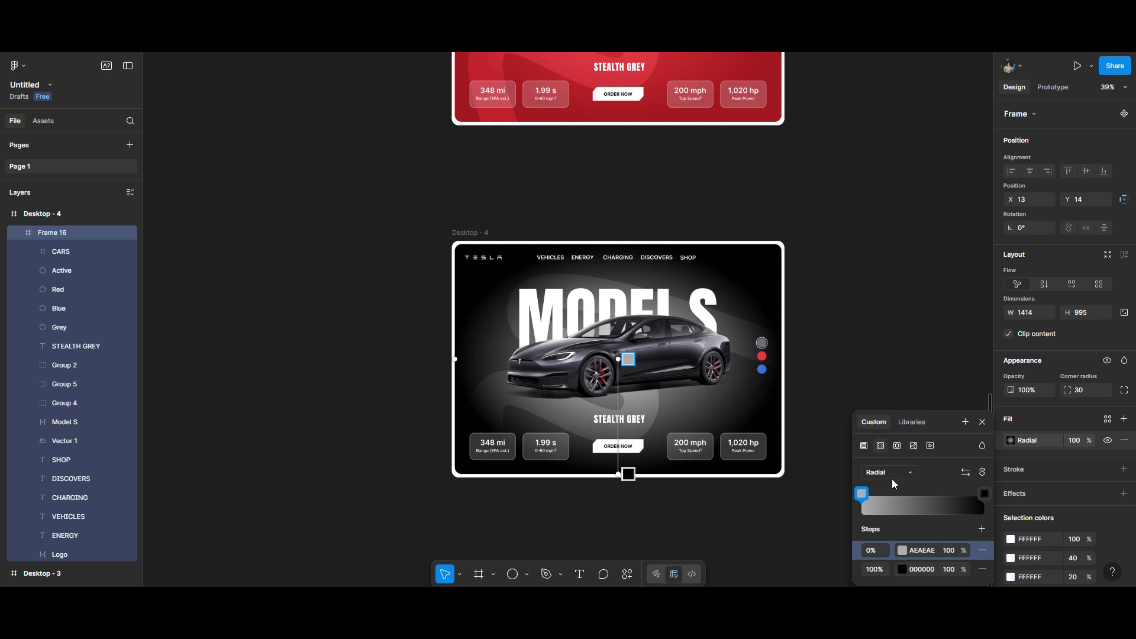
{"action": "left_click", "coordinate": [862, 495]}
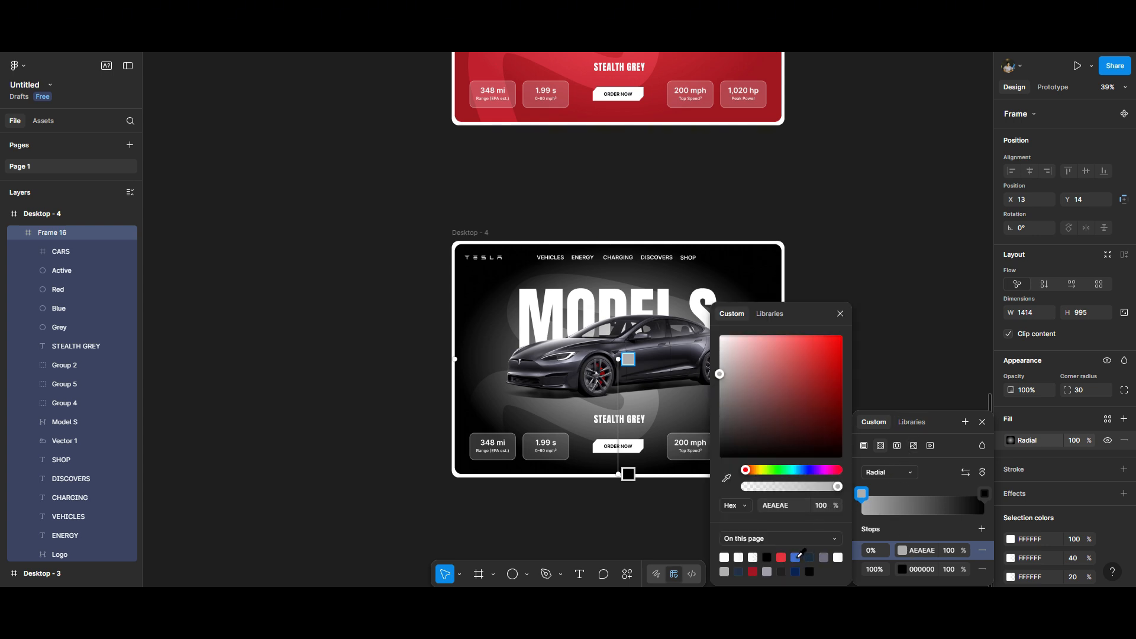
{"action": "left_click", "coordinate": [796, 557]}
{"action": "left_click", "coordinate": [796, 572]}
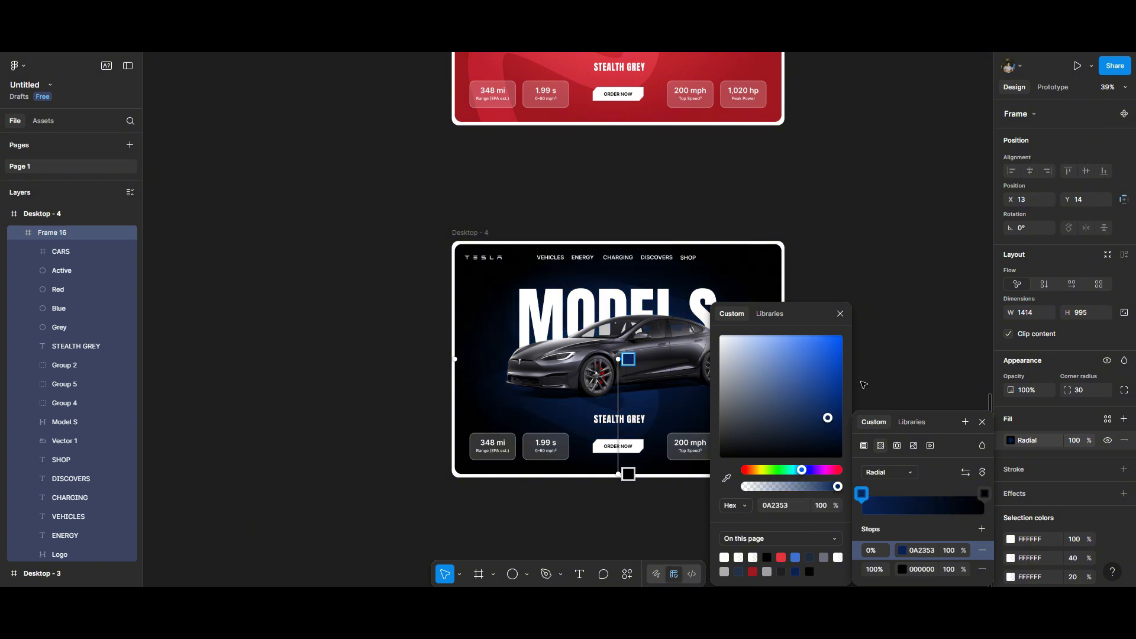
{"action": "left_click", "coordinate": [798, 556]}
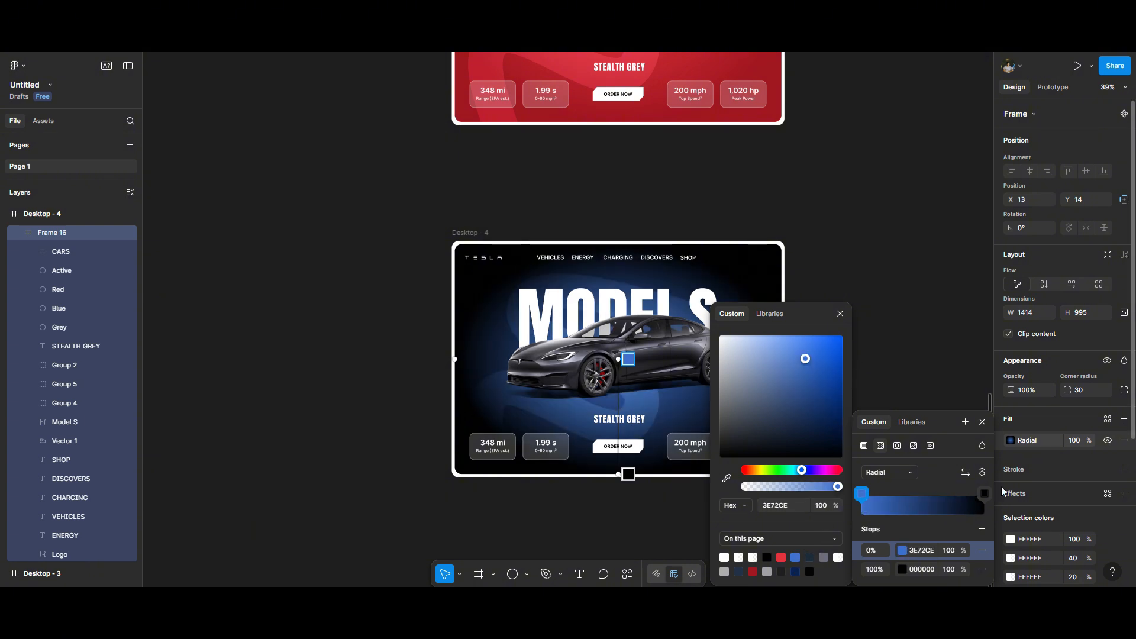
{"action": "left_click", "coordinate": [858, 567]}
{"action": "left_click", "coordinate": [796, 572]}
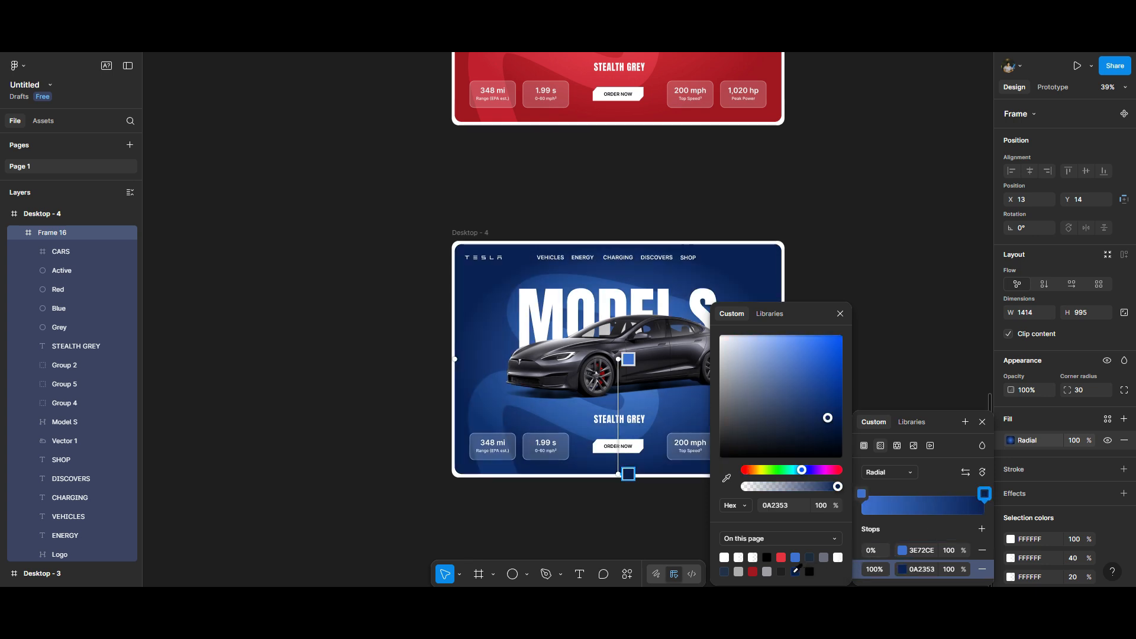
{"action": "left_click", "coordinate": [843, 314]}
- Widen the CARS frame inside Desktop - 4 to 5473 so it extends over the whole row of cars
{"action": "double_click", "coordinate": [633, 352]}
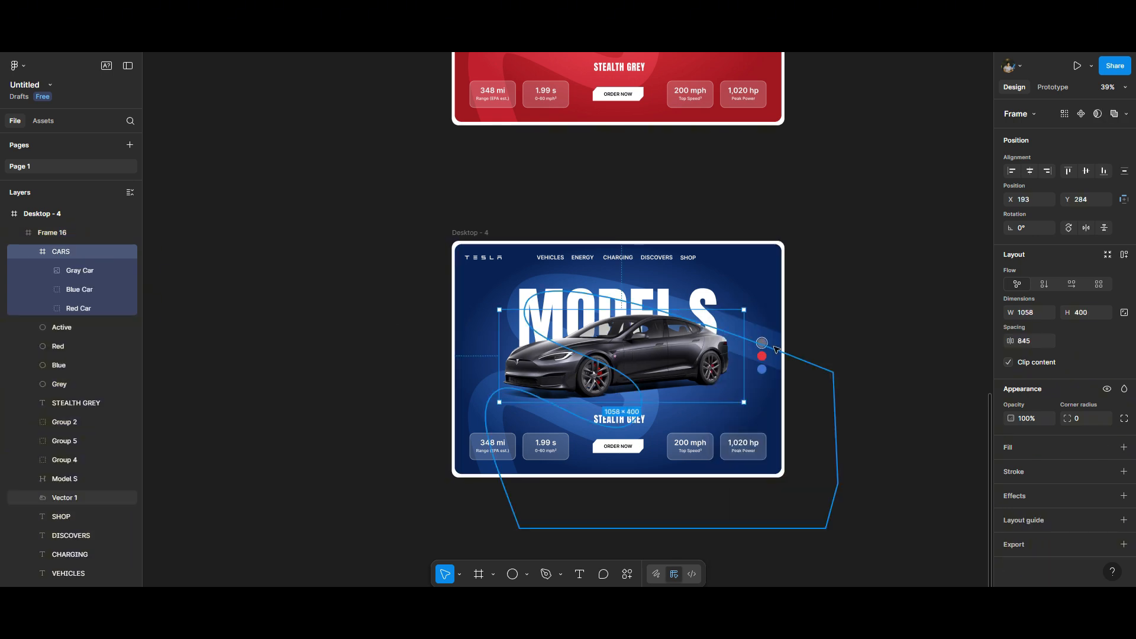
{"action": "scroll", "coordinate": [365, 329], "scroll_direction": "down", "scroll_amount": 3}
{"action": "left_click_drag", "start_coordinate": [593, 345], "coordinate": [993, 336]}
{"action": "left_click", "coordinate": [478, 290]}
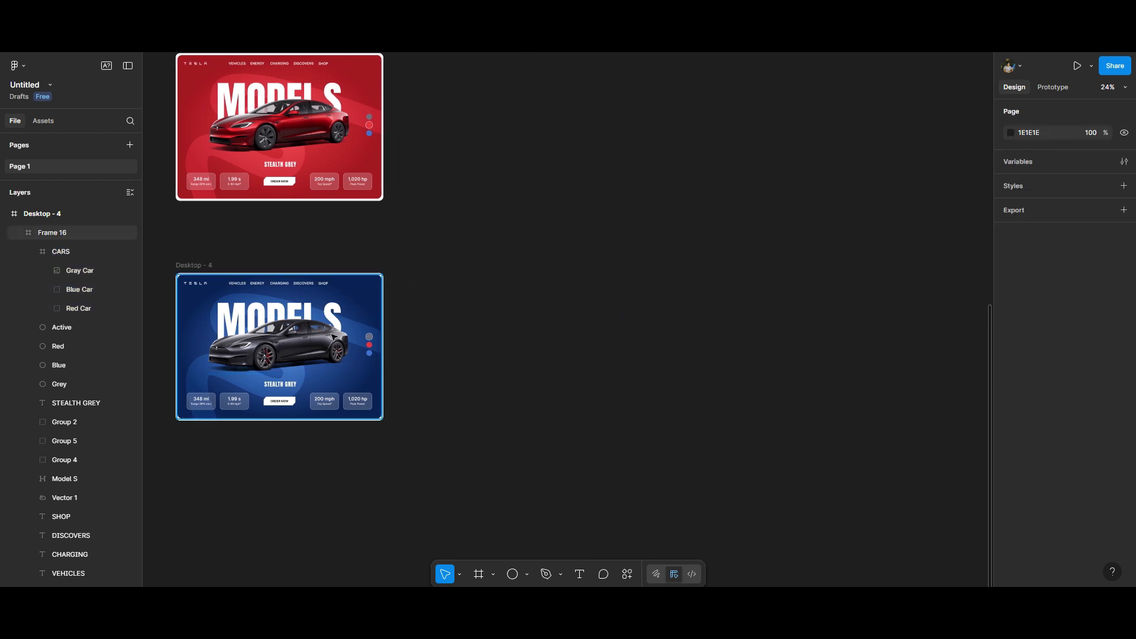
- Move the CARS frame inside Desktop - 4 left to X -3487 so the blue car sits centred in the design
{"action": "left_click", "coordinate": [87, 272]}
{"action": "left_click", "coordinate": [64, 252]}
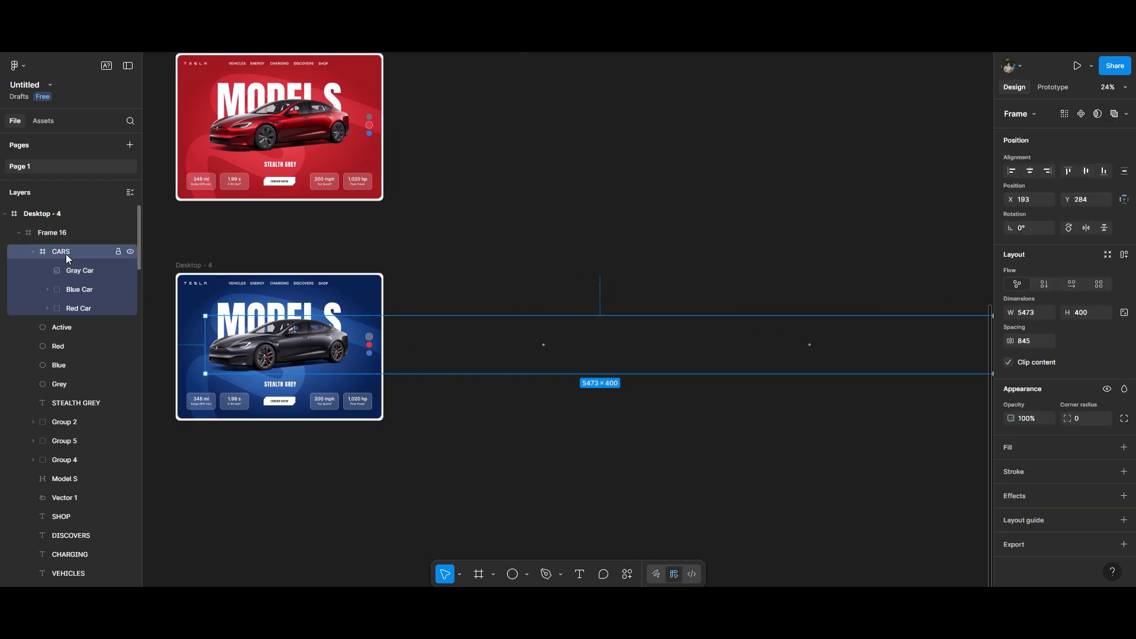
{"action": "key", "text": "shift+Left"}
{"action": "key", "text": "shift+Left"}
{"action": "key", "text": "shift+Left"}
{"action": "key", "text": "shift+Left"}
{"action": "key", "text": "shift+Left"}
{"action": "key", "text": "shift+Left"}
{"action": "key", "text": "shift+Left"}
{"action": "key", "text": "shift+Left"}
{"action": "key", "text": "shift+Left"}
{"action": "key", "text": "shift+Left"}
{"action": "key", "text": "shift+Left"}
{"action": "key", "text": "shift+Left"}
{"action": "key", "text": "shift+Left"}
{"action": "key", "text": "shift+Left"}
{"action": "key", "text": "shift+Left"}
{"action": "key", "text": "shift+Left"}
{"action": "key", "text": "shift+Left"}
{"action": "key", "text": "shift+Left"}
{"action": "key", "text": "shift+Left"}
{"action": "key", "text": "shift+Left"}
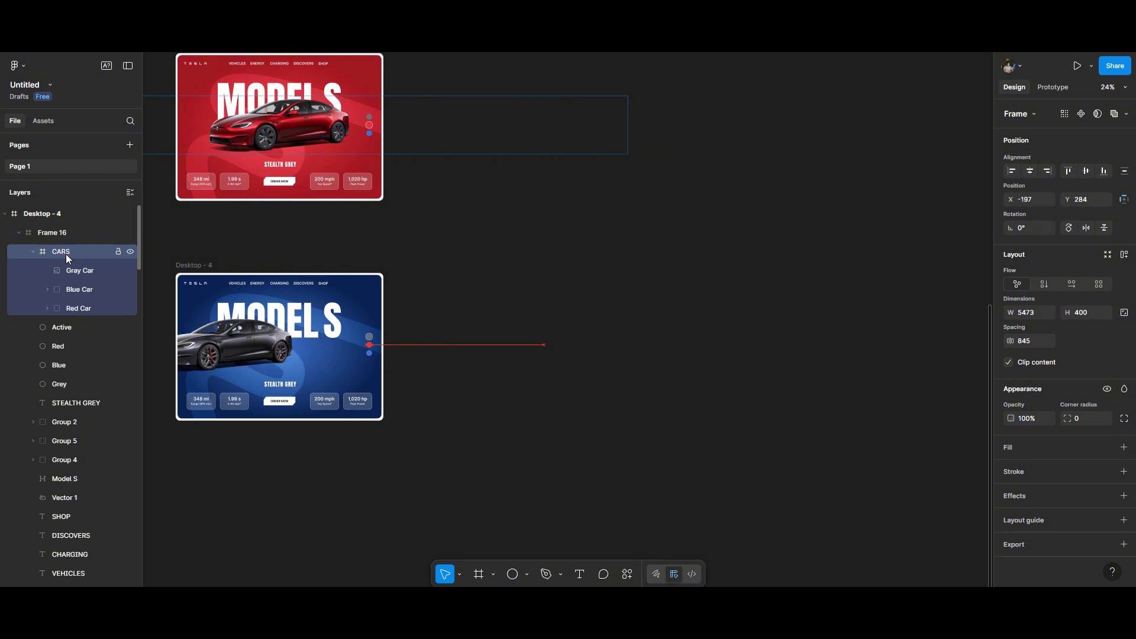
{"action": "key", "text": "shift+Left"}
{"action": "key", "text": "shift+Left"}
{"action": "key", "text": "shift+Left"}
{"action": "key", "text": "shift+Left"}
{"action": "key", "text": "shift+Left"}
{"action": "key", "text": "shift+Left"}
{"action": "key", "text": "shift+Left"}
{"action": "key", "text": "shift+Left"}
{"action": "key", "text": "shift+Left"}
{"action": "key", "text": "shift+Left"}
{"action": "key", "text": "shift+Left"}
{"action": "key", "text": "shift+Left"}
{"action": "key", "text": "shift+Left"}
{"action": "key", "text": "shift+Left"}
{"action": "key", "text": "shift+Left"}
{"action": "key", "text": "shift+Left"}
{"action": "key", "text": "shift+Left"}
{"action": "key", "text": "shift+Left"}
{"action": "key", "text": "shift+Left"}
{"action": "key", "text": "shift+Left"}
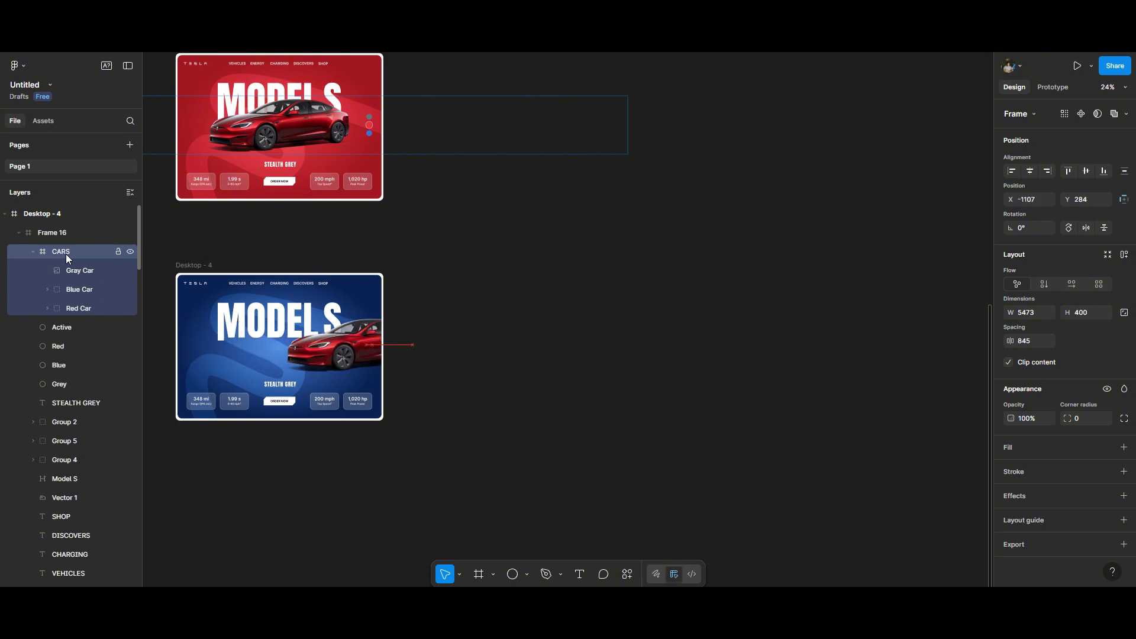
{"action": "key", "text": "shift+Left"}
{"action": "key", "text": "shift+Left"}
{"action": "key", "text": "shift+Left"}
{"action": "key", "text": "shift+Left"}
{"action": "key", "text": "shift+Left"}
{"action": "key", "text": "shift+Left"}
{"action": "key", "text": "shift+Left"}
{"action": "key", "text": "shift+Left"}
{"action": "key", "text": "shift+Left"}
{"action": "key", "text": "shift+Left"}
{"action": "key", "text": "shift+Left"}
{"action": "key", "text": "shift+Left"}
{"action": "key", "text": "shift+Left"}
{"action": "key", "text": "shift+Left"}
{"action": "key", "text": "shift+Left"}
{"action": "key", "text": "shift+Left"}
{"action": "key", "text": "shift+Left"}
{"action": "key", "text": "shift+Left"}
{"action": "key", "text": "shift+Left"}
{"action": "key", "text": "shift+Left"}
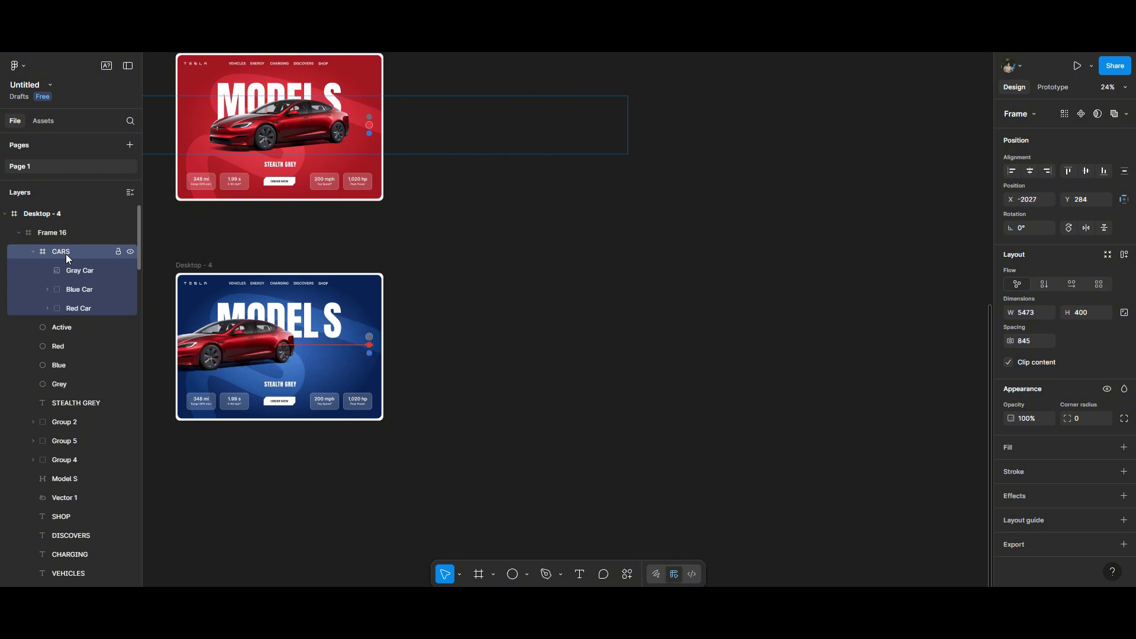
{"action": "key", "text": "shift+Left"}
{"action": "key", "text": "shift+Left"}
{"action": "key", "text": "shift+Left"}
{"action": "key", "text": "shift+Left"}
{"action": "key", "text": "shift+Left"}
{"action": "key", "text": "shift+Left"}
{"action": "key", "text": "shift+Left"}
{"action": "key", "text": "shift+Left"}
{"action": "key", "text": "shift+Left"}
{"action": "key", "text": "shift+Left"}
{"action": "key", "text": "shift+Left"}
{"action": "key", "text": "shift+Left"}
{"action": "key", "text": "shift+Left"}
{"action": "key", "text": "shift+Left"}
{"action": "key", "text": "shift+Left"}
{"action": "key", "text": "shift+Left"}
{"action": "key", "text": "shift+Left"}
{"action": "key", "text": "shift+Left"}
{"action": "key", "text": "shift+Left"}
{"action": "key", "text": "shift+Left"}
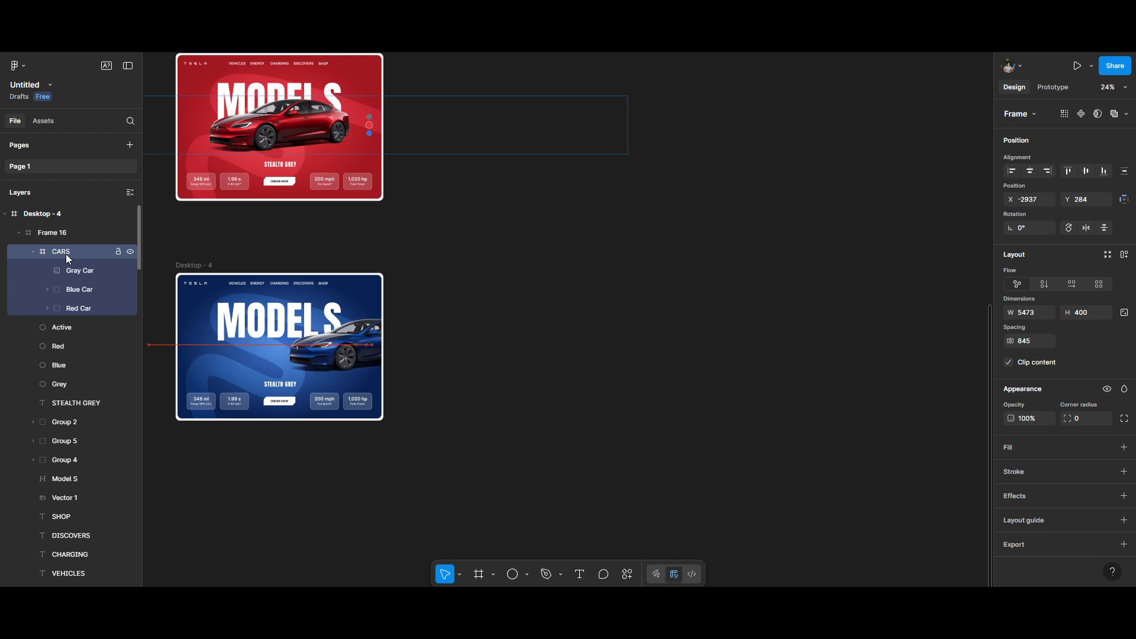
{"action": "key", "text": "shift+Left"}
{"action": "key", "text": "shift+Left"}
{"action": "key", "text": "shift+Left"}
{"action": "key", "text": "shift+Left"}
{"action": "key", "text": "shift+Left"}
{"action": "key", "text": "shift+Left"}
{"action": "key", "text": "shift+Left"}
{"action": "key", "text": "shift+Left"}
{"action": "key", "text": "shift+Left"}
{"action": "key", "text": "shift+Left"}
{"action": "key", "text": "shift+Left"}
{"action": "key", "text": "shift+Left"}
{"action": "key", "text": "shift+Left"}
{"action": "key", "text": "shift+Left"}
{"action": "key", "text": "shift+Left"}
{"action": "key", "text": "shift+Left"}
{"action": "key", "text": "shift+Left"}
{"action": "key", "text": "shift+Left"}
{"action": "key", "text": "shift+Left"}
{"action": "key", "text": "shift+Left"}
{"action": "scroll", "coordinate": [241, 342], "scroll_direction": "left", "scroll_amount": 5}
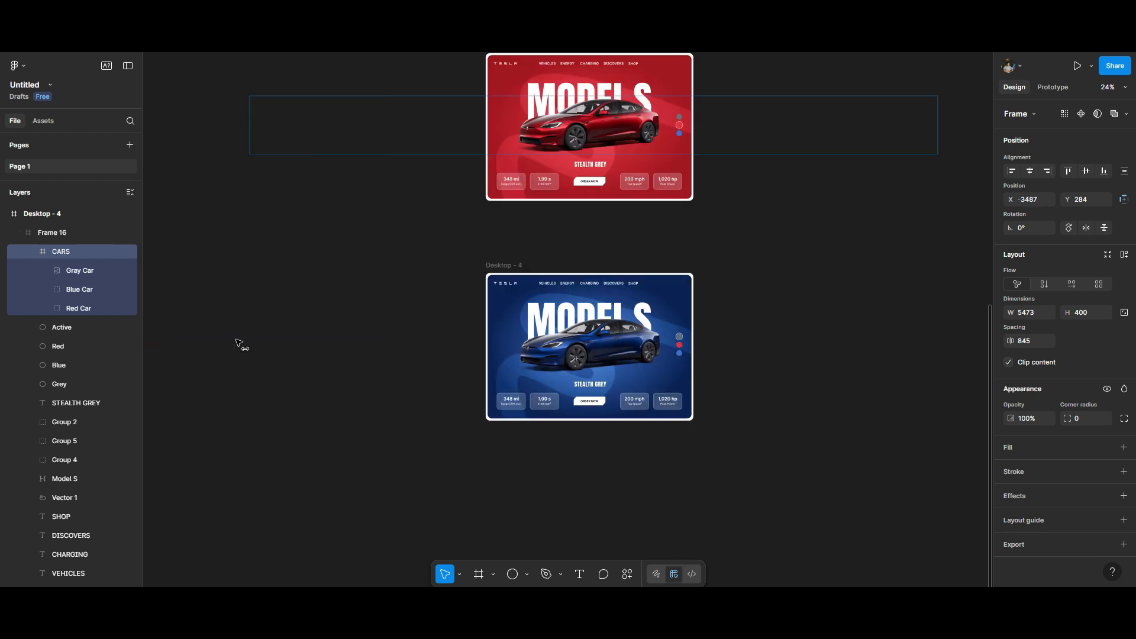
{"action": "left_click", "coordinate": [827, 268]}
- Move the white Active ring in Desktop - 4 down onto the blue colour circle, at about Y 516
{"action": "scroll", "coordinate": [621, 355], "scroll_direction": "up", "scroll_amount": 5, "text": "ctrl"}
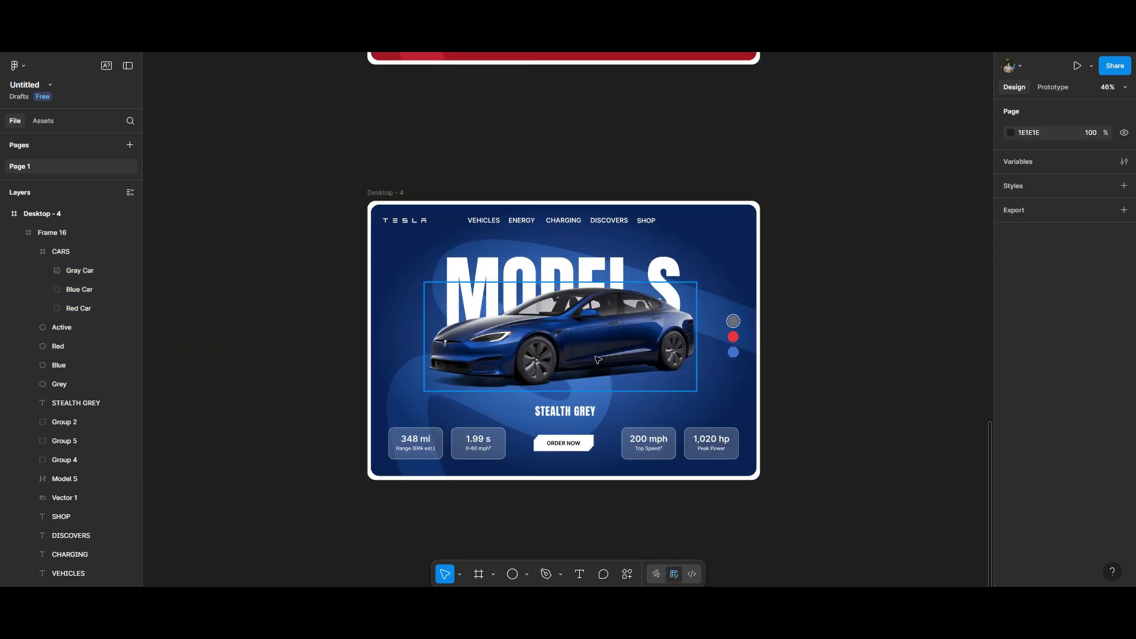
{"action": "left_click", "coordinate": [60, 327]}
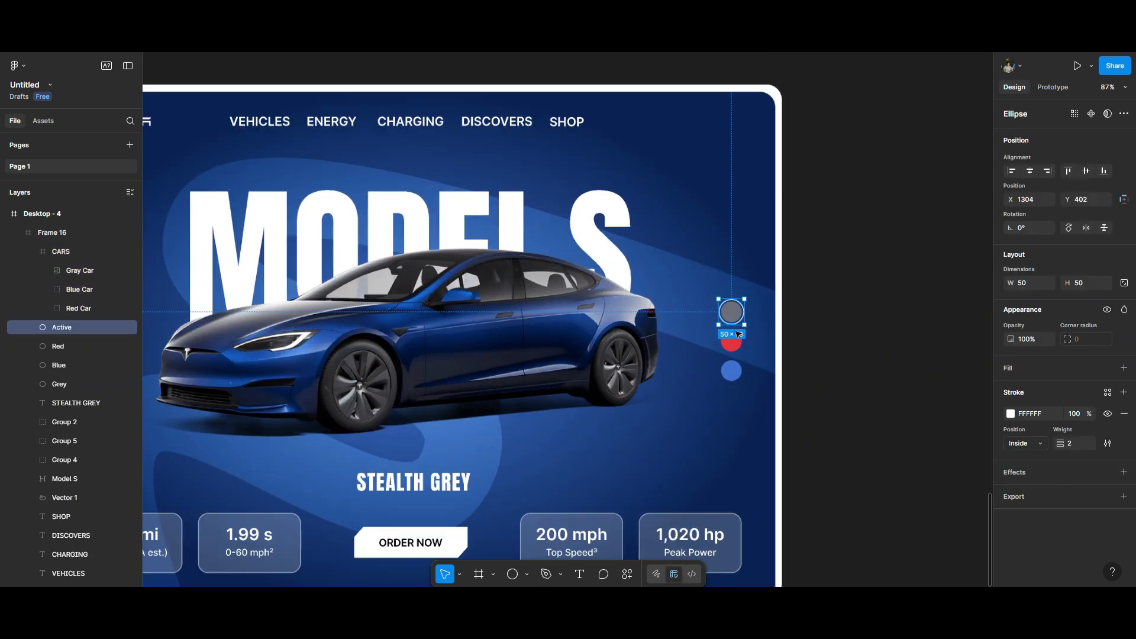
{"action": "scroll", "coordinate": [739, 314], "scroll_direction": "up", "scroll_amount": 5, "text": "ctrl"}
{"action": "left_click_drag", "start_coordinate": [734, 319], "coordinate": [733, 379]}
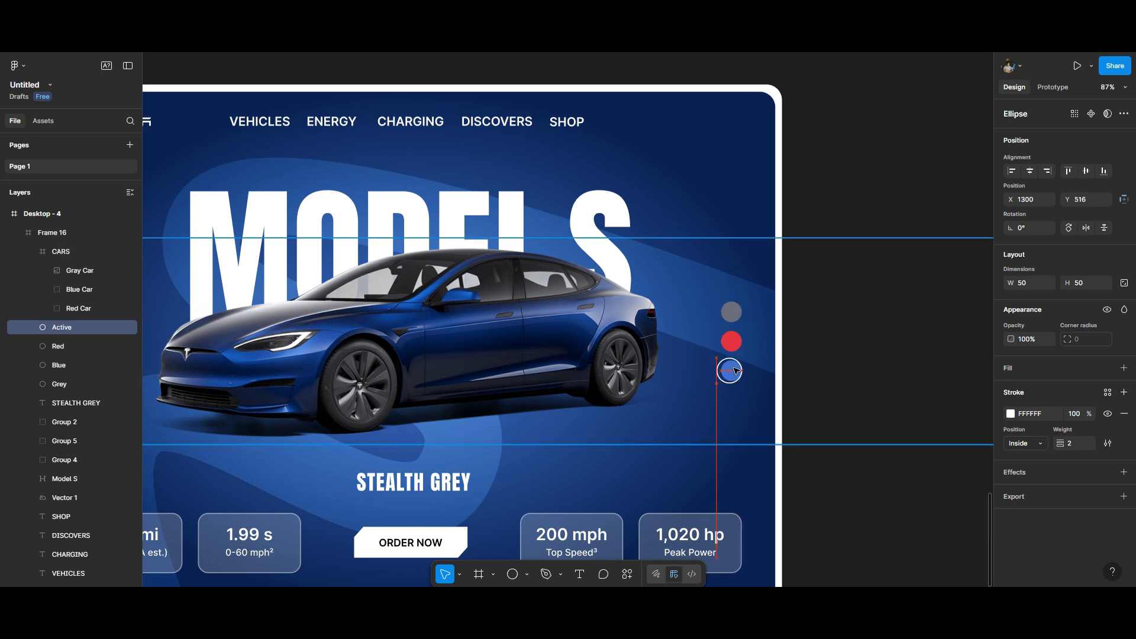
{"action": "left_click", "coordinate": [866, 336]}
{"action": "scroll", "coordinate": [865, 335], "scroll_direction": "down", "scroll_amount": 3, "text": "ctrl"}
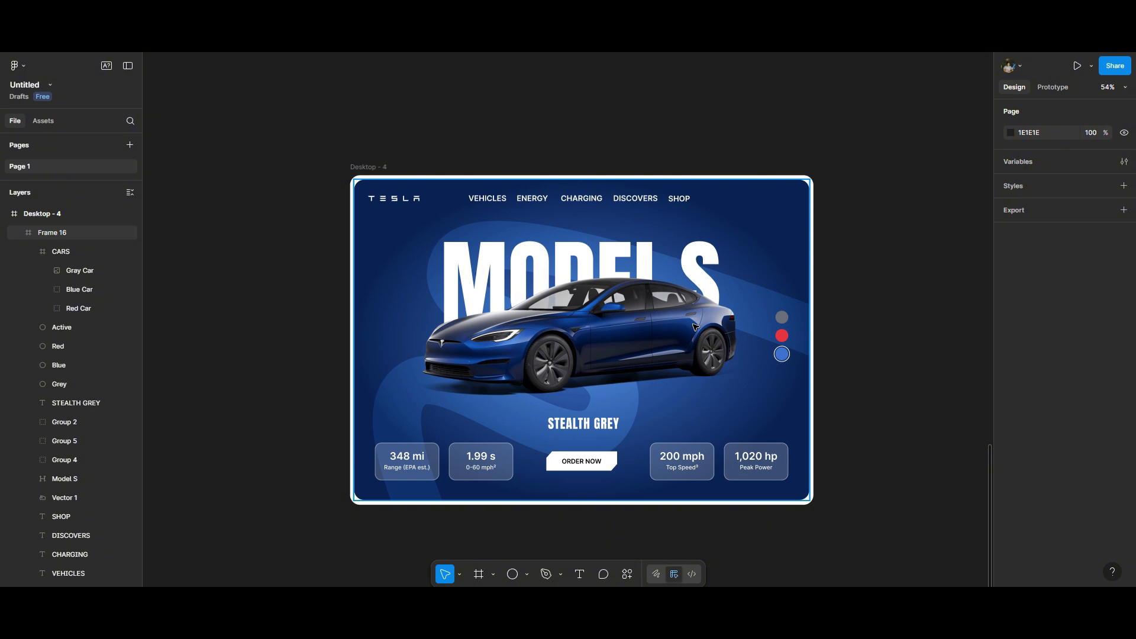
- Add a prototype connection from Desktop - 2 to Desktop - 3 with an On drag trigger and Smart animate animation
{"action": "scroll", "coordinate": [850, 137], "scroll_direction": "down", "scroll_amount": 5, "text": "ctrl"}
{"action": "left_click", "coordinate": [1058, 87]}
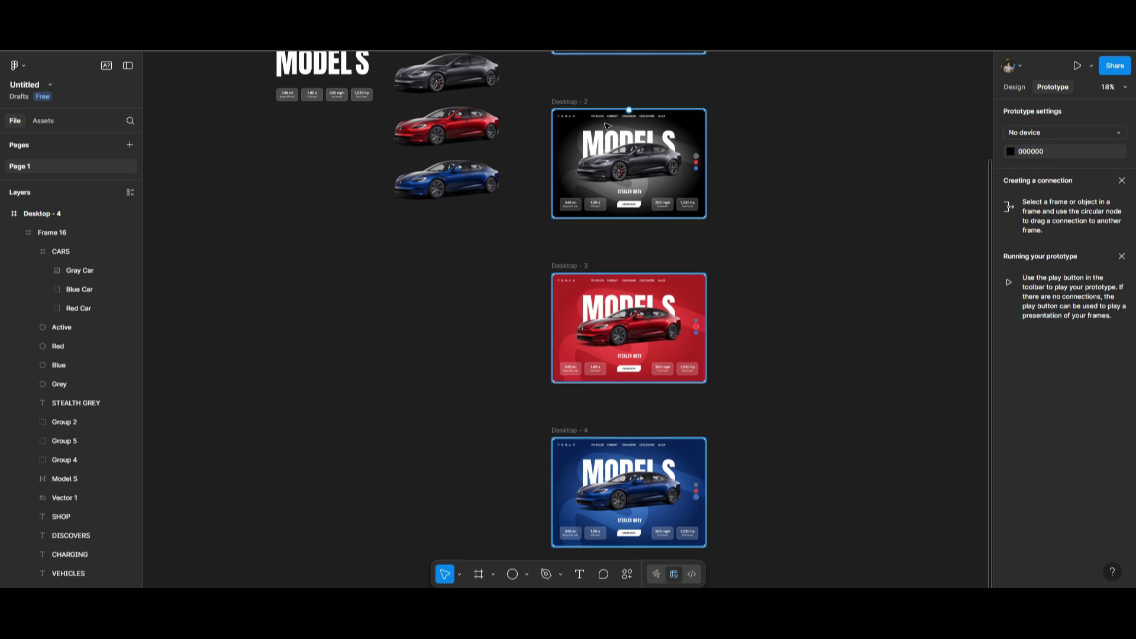
{"action": "left_click", "coordinate": [599, 142]}
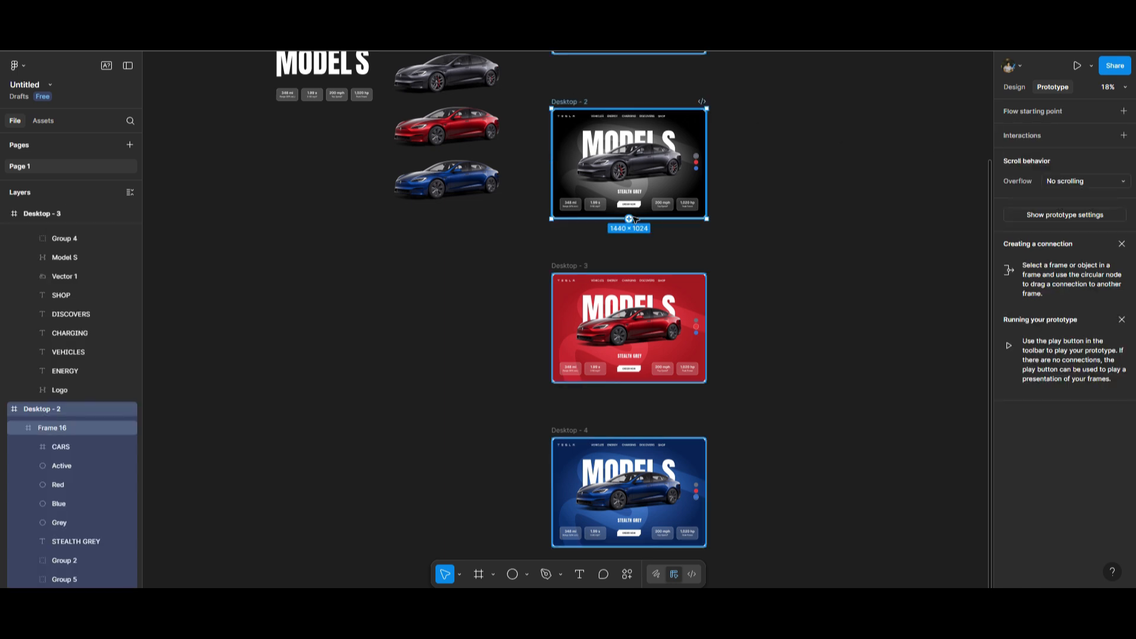
{"action": "left_click_drag", "start_coordinate": [630, 220], "coordinate": [631, 283]}
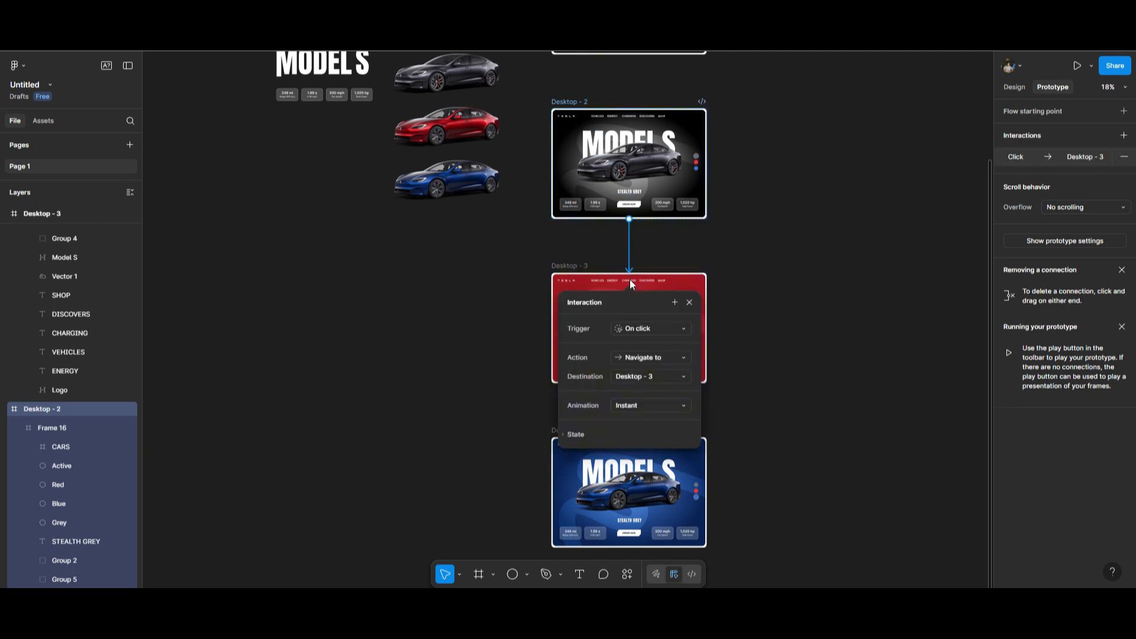
{"action": "left_click", "coordinate": [653, 337]}
{"action": "left_click", "coordinate": [661, 380]}
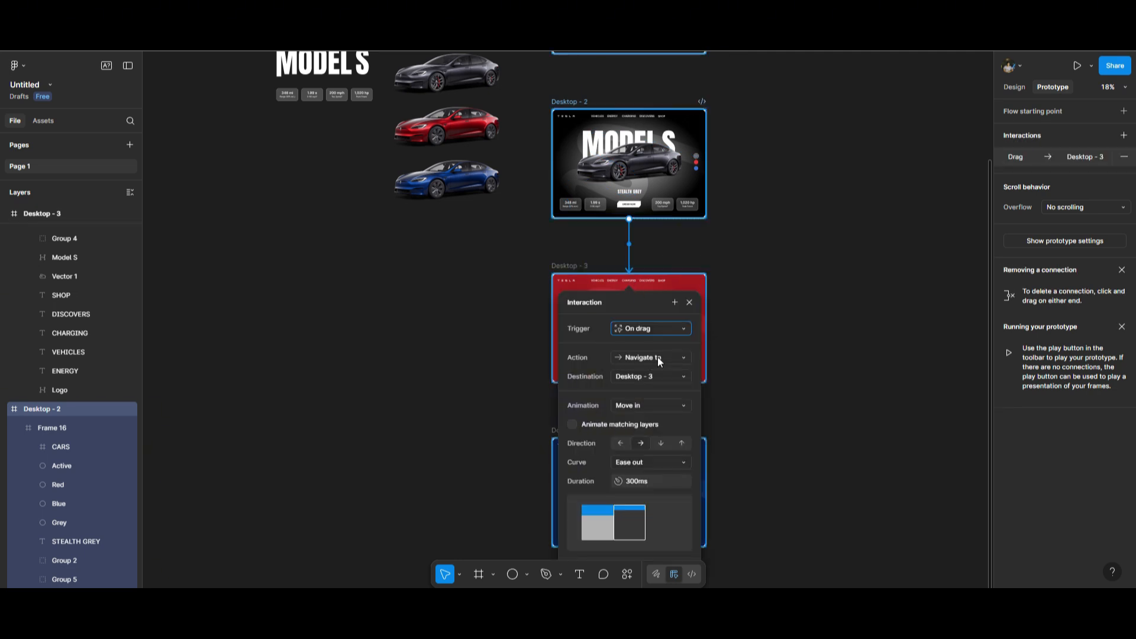
{"action": "left_click", "coordinate": [656, 405]}
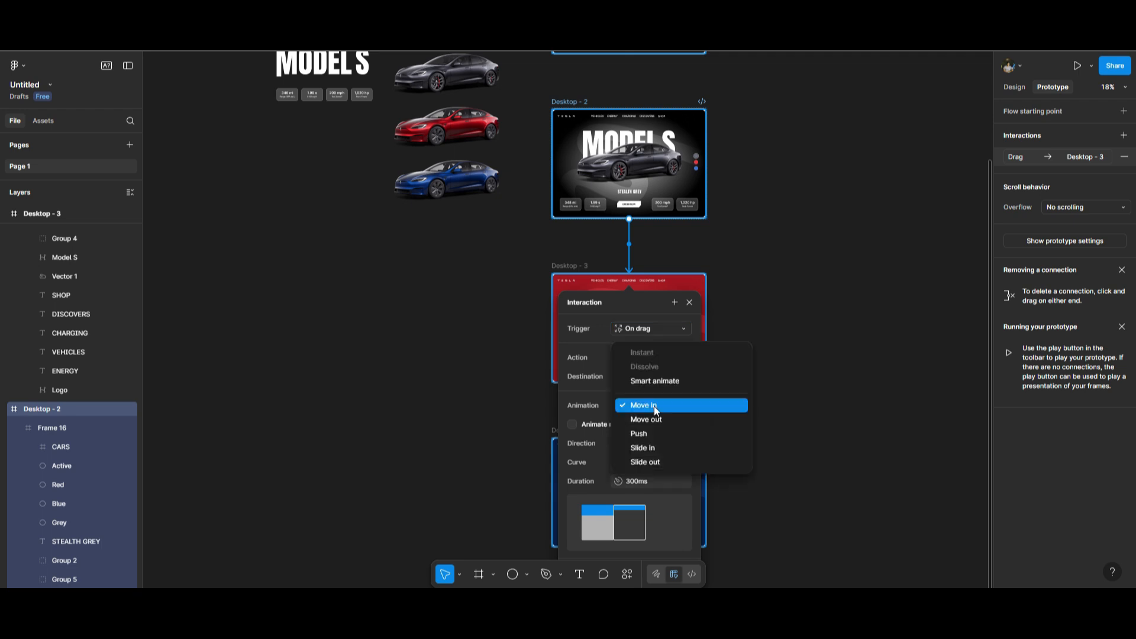
{"action": "left_click", "coordinate": [652, 376]}
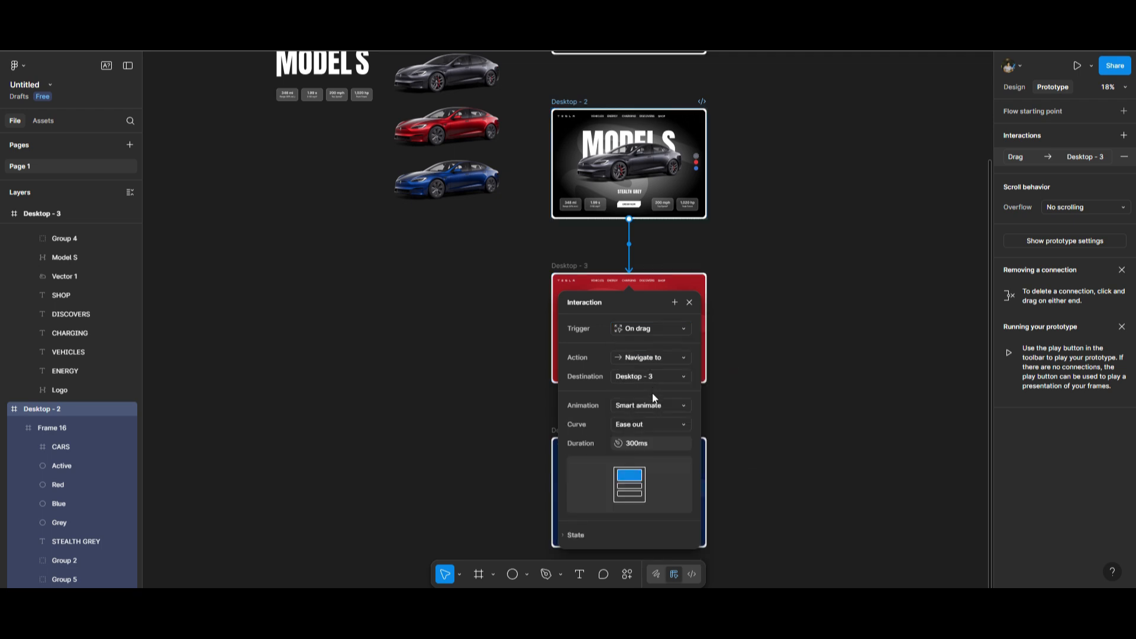
- Set the Desktop - 2 to Desktop - 3 transition to 1000 ms with a custom bezier curve of 0.85, 0, 0.01, 0.99
{"action": "left_click", "coordinate": [643, 444]}
{"action": "key", "text": "Return"}
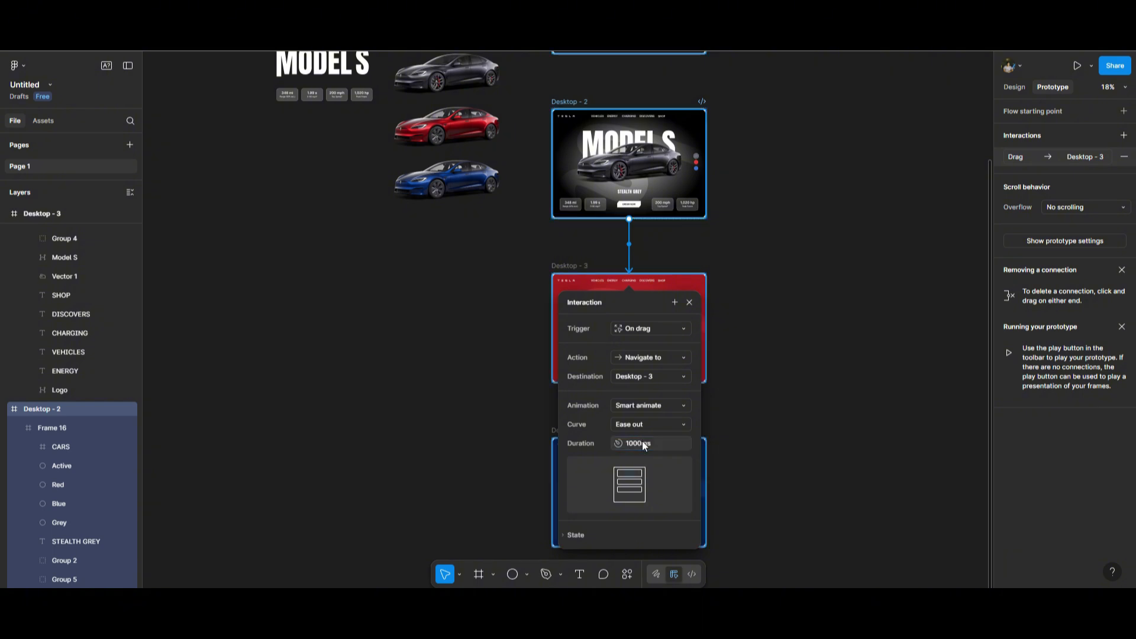
{"action": "scroll", "coordinate": [624, 413], "scroll_direction": "down", "scroll_amount": 1}
{"action": "left_click", "coordinate": [645, 380]}
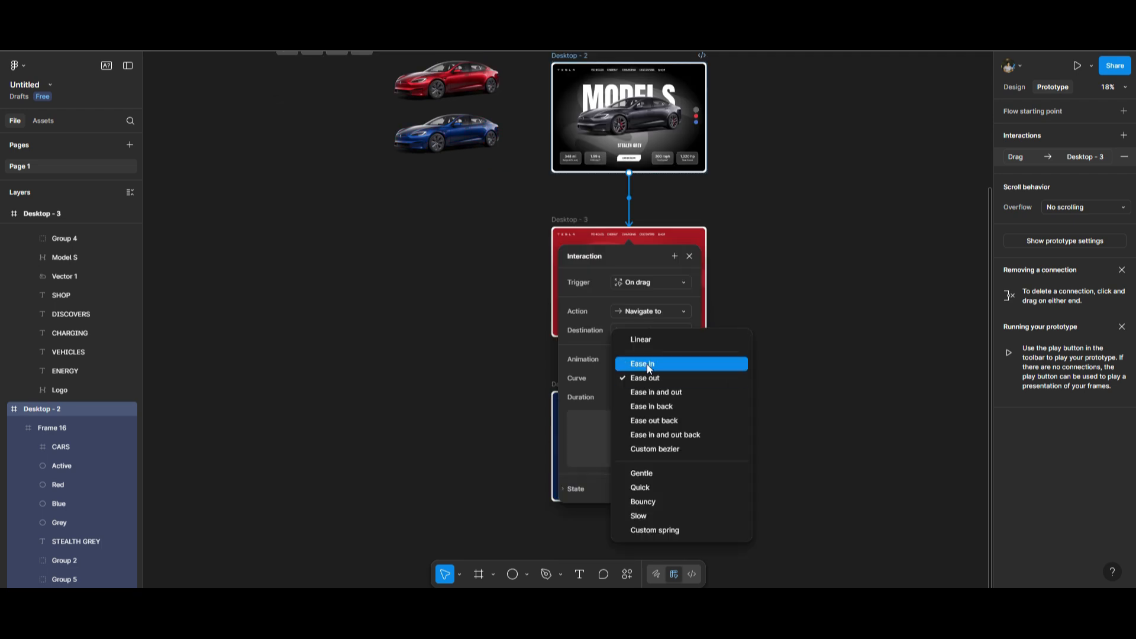
{"action": "left_click", "coordinate": [652, 450]}
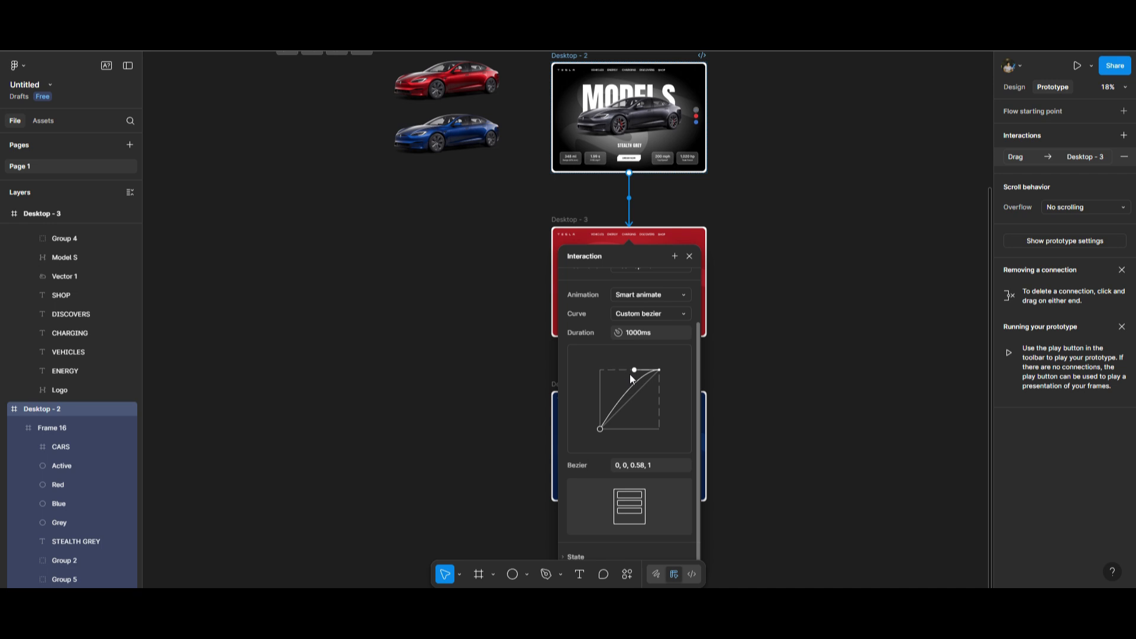
{"action": "left_click_drag", "start_coordinate": [630, 375], "coordinate": [601, 371]}
{"action": "left_click_drag", "start_coordinate": [600, 428], "coordinate": [651, 428]}
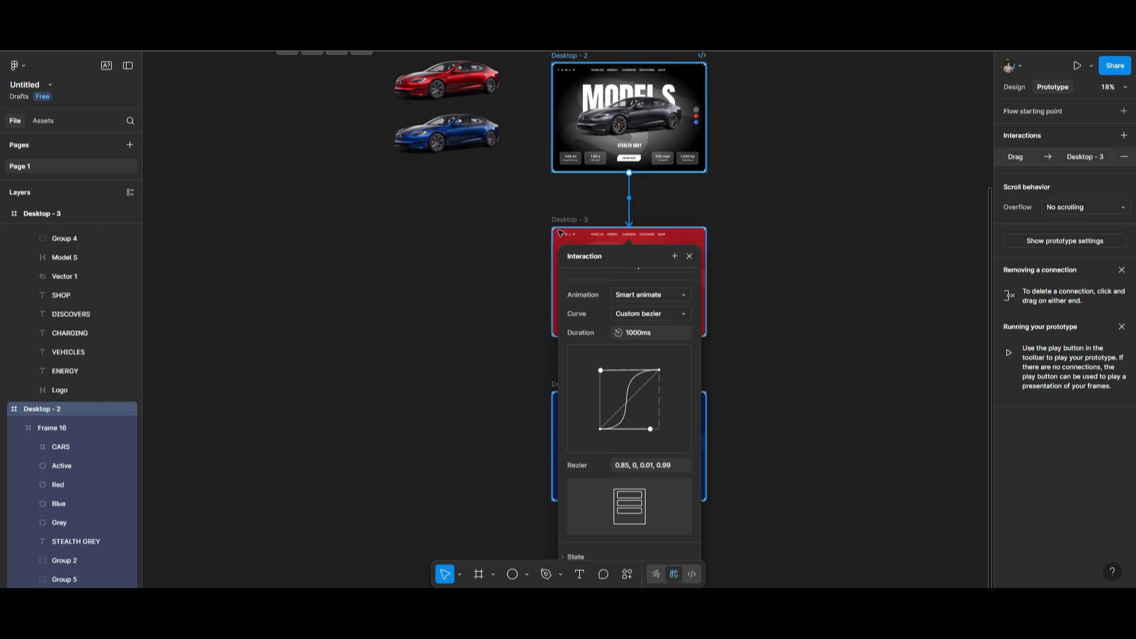
{"action": "left_click", "coordinate": [743, 227]}
- Connect Desktop - 3 to Desktop - 4 with an On drag trigger, keeping the Smart animate custom bezier transition
{"action": "left_click", "coordinate": [574, 219]}
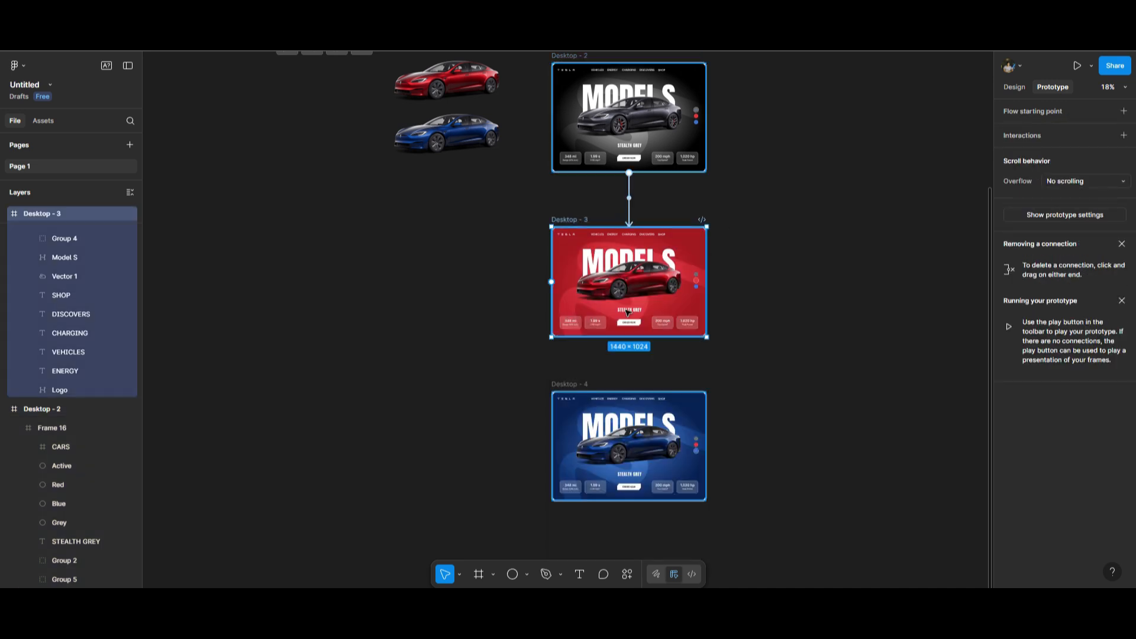
{"action": "left_click_drag", "start_coordinate": [629, 339], "coordinate": [632, 394]}
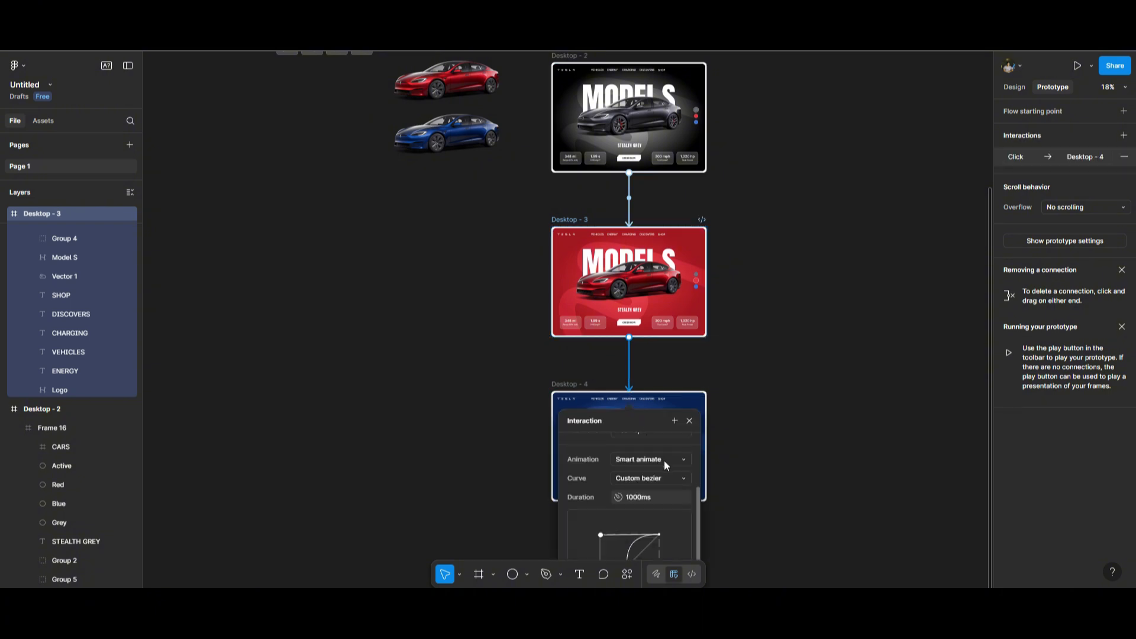
{"action": "left_click", "coordinate": [663, 447]}
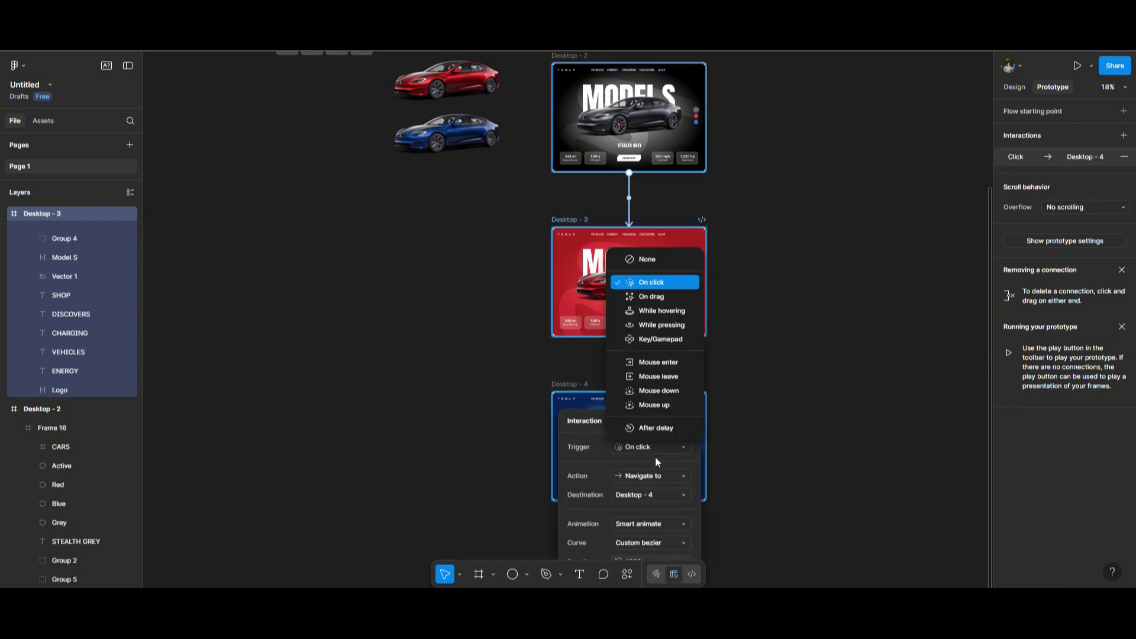
{"action": "left_click", "coordinate": [650, 299]}
{"action": "key", "text": "Escape"}
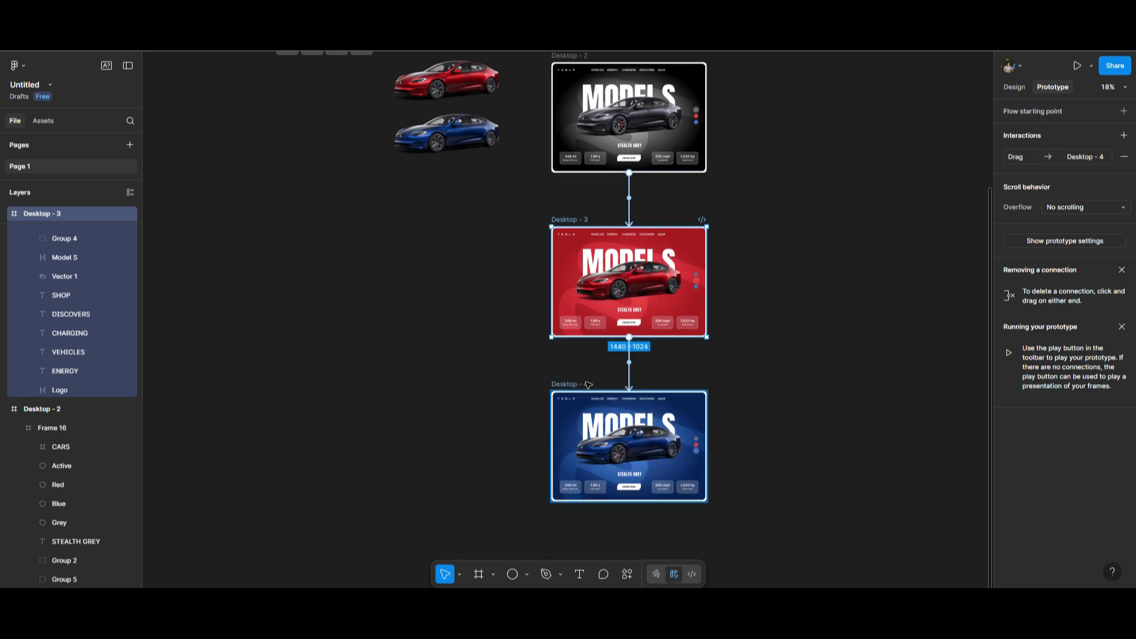
- Connect Desktop - 4 back to Desktop - 2 with an On drag trigger, keeping the Smart animate custom bezier transition
{"action": "left_click", "coordinate": [641, 395]}
{"action": "left_click_drag", "start_coordinate": [707, 446], "coordinate": [691, 123]}
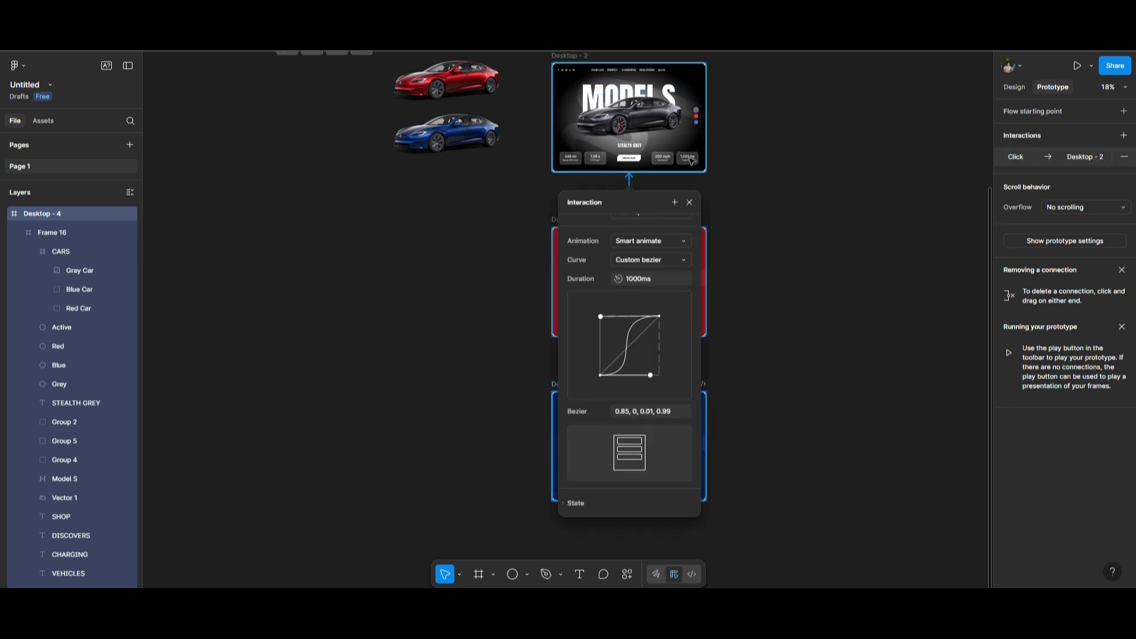
{"action": "scroll", "coordinate": [665, 266], "scroll_direction": "up", "scroll_amount": 2}
{"action": "left_click", "coordinate": [664, 229]}
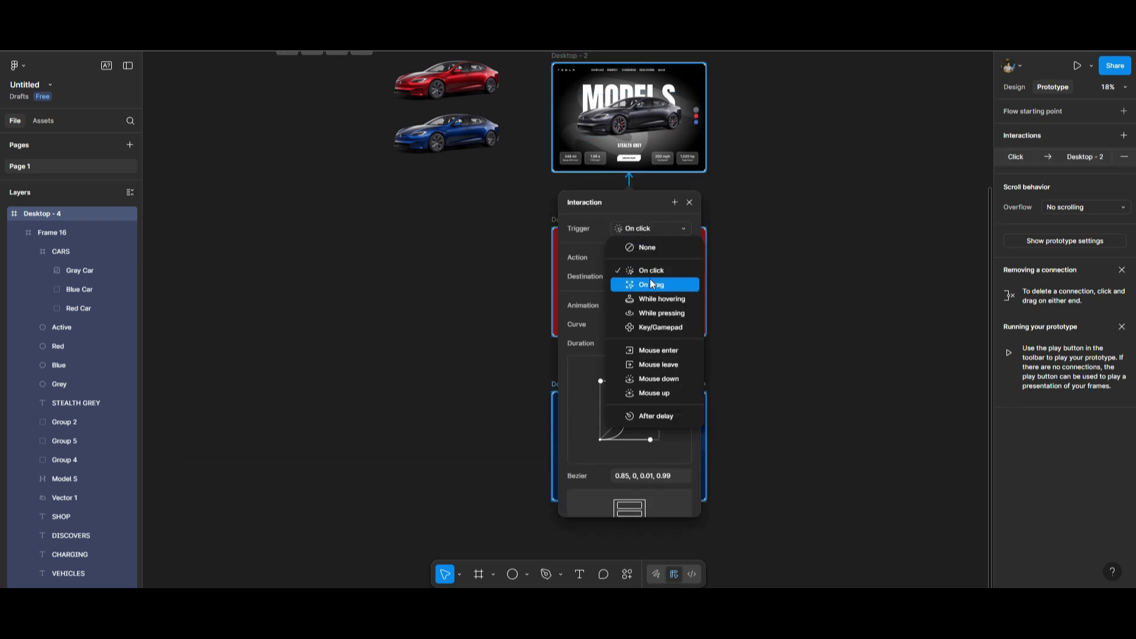
{"action": "left_click", "coordinate": [652, 285]}
{"action": "left_click", "coordinate": [690, 203]}
- Link the red colour circle in Desktop - 2 to Desktop - 3 with an On click, Smart animate interaction
{"action": "scroll", "coordinate": [696, 131], "scroll_direction": "up", "scroll_amount": 10}
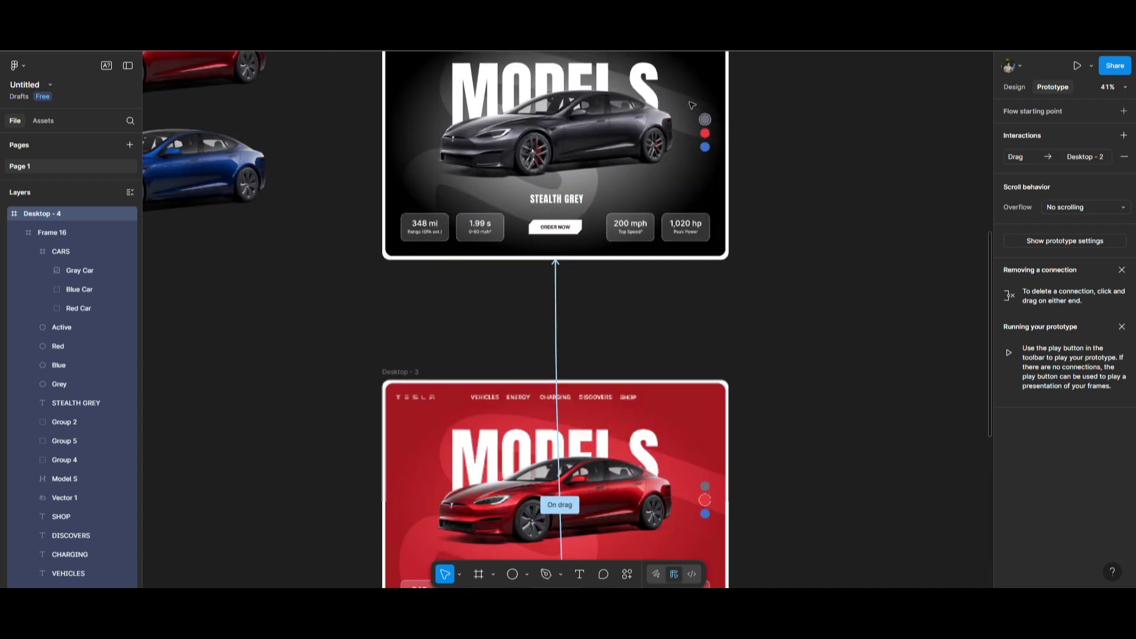
{"action": "scroll", "coordinate": [679, 196], "scroll_direction": "up", "scroll_amount": 5}
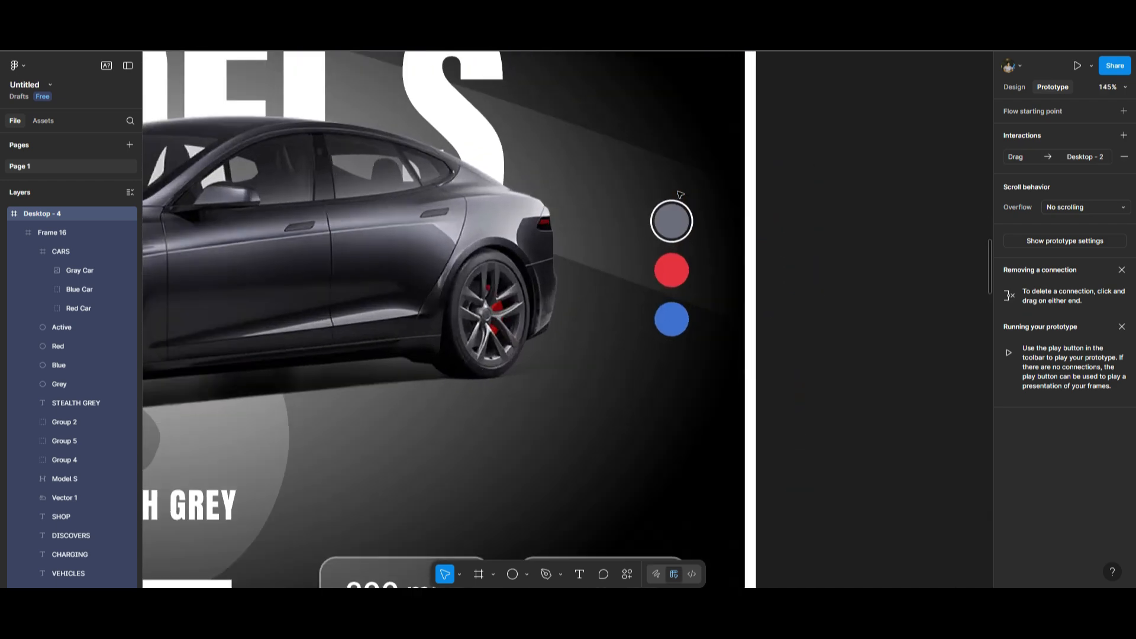
{"action": "left_click", "coordinate": [673, 230]}
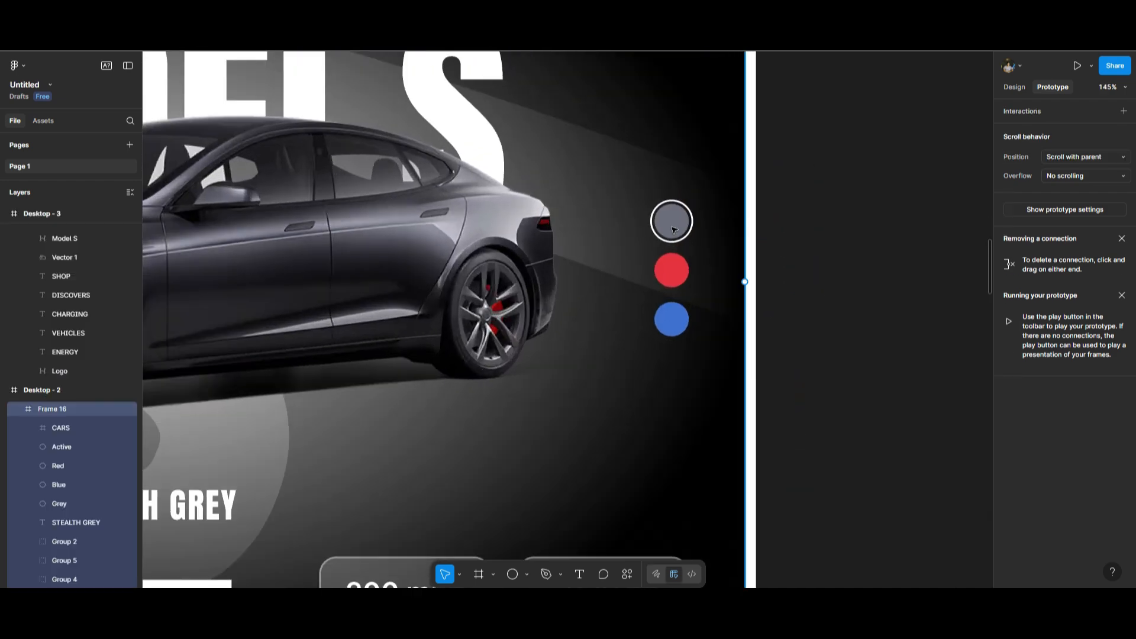
{"action": "left_click", "coordinate": [48, 463]}
{"action": "left_click", "coordinate": [58, 501]}
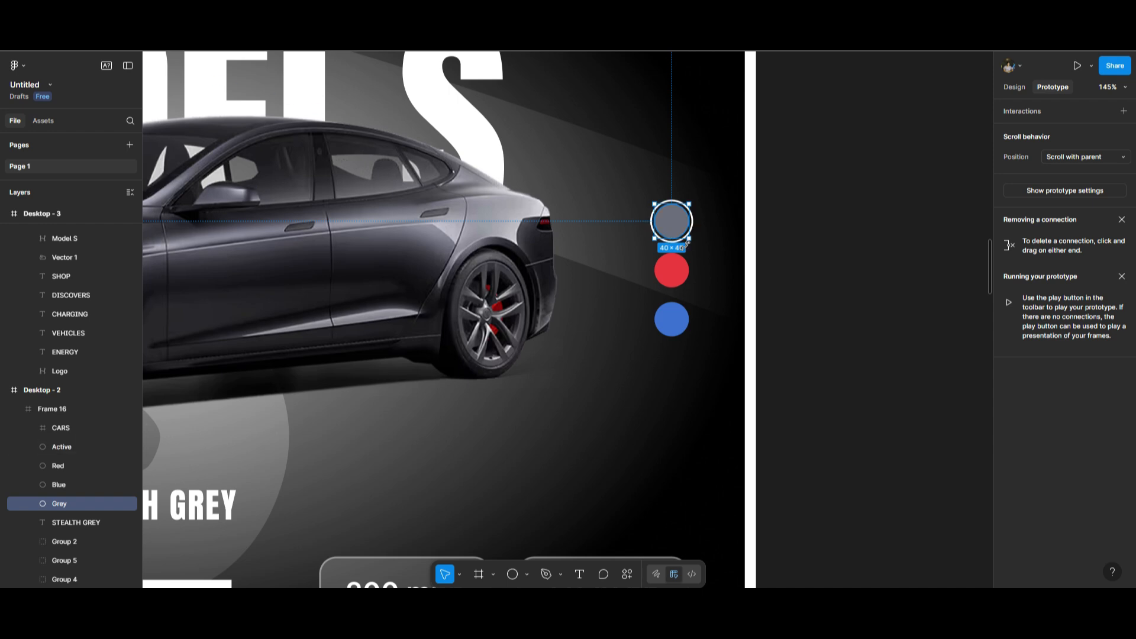
{"action": "scroll", "coordinate": [681, 240], "scroll_direction": "down", "scroll_amount": 5, "text": "ctrl"}
{"action": "scroll", "coordinate": [687, 244], "scroll_direction": "down", "scroll_amount": 3, "text": "ctrl"}
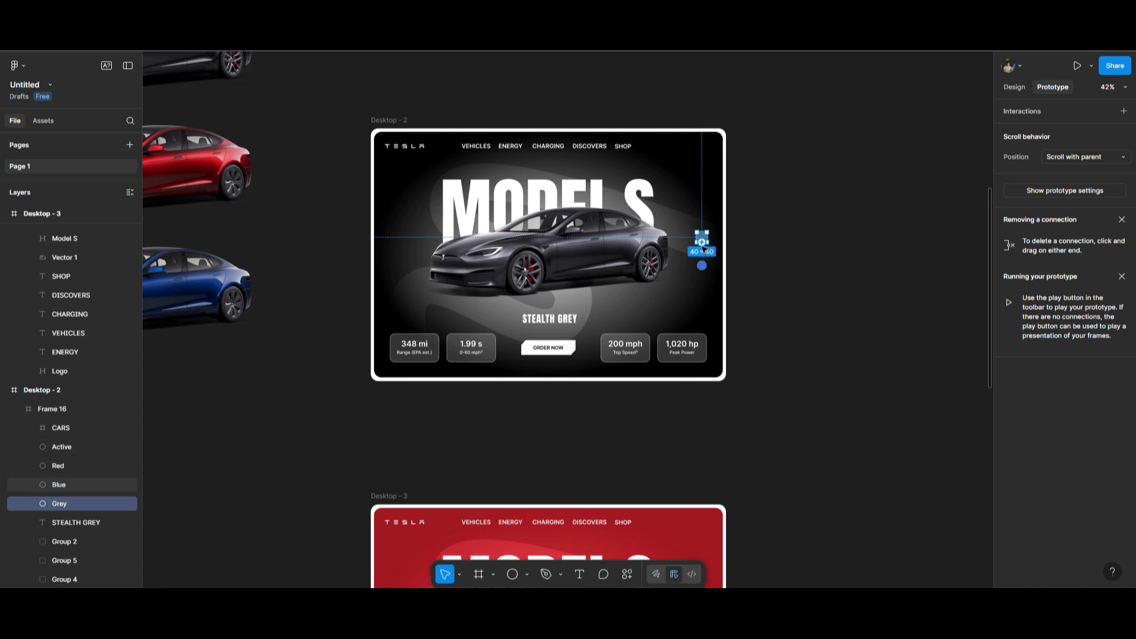
{"action": "left_click_drag", "start_coordinate": [702, 240], "coordinate": [547, 515]}
{"action": "key", "text": "ctrl+z"}
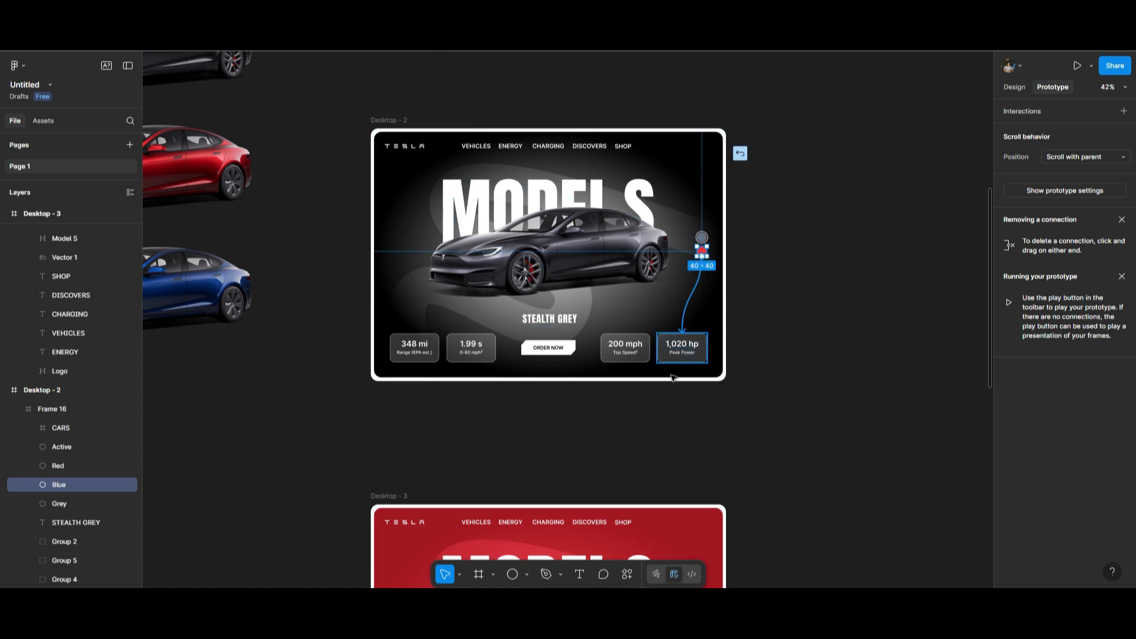
{"action": "left_click_drag", "start_coordinate": [703, 260], "coordinate": [548, 513]}
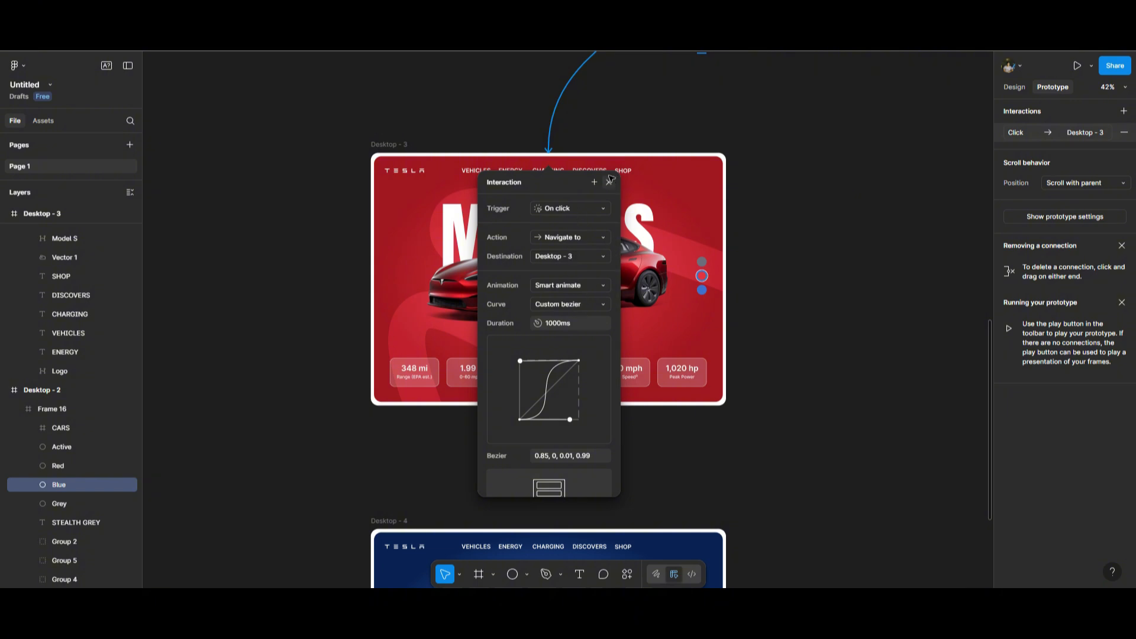
{"action": "left_click", "coordinate": [702, 305]}
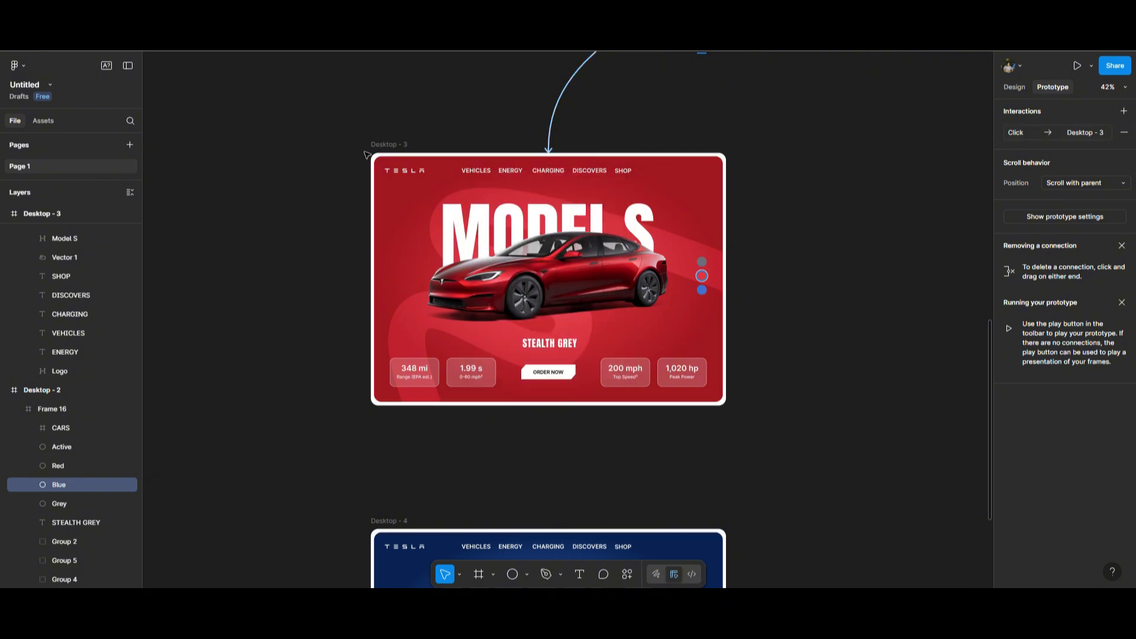
{"action": "left_click", "coordinate": [41, 213]}
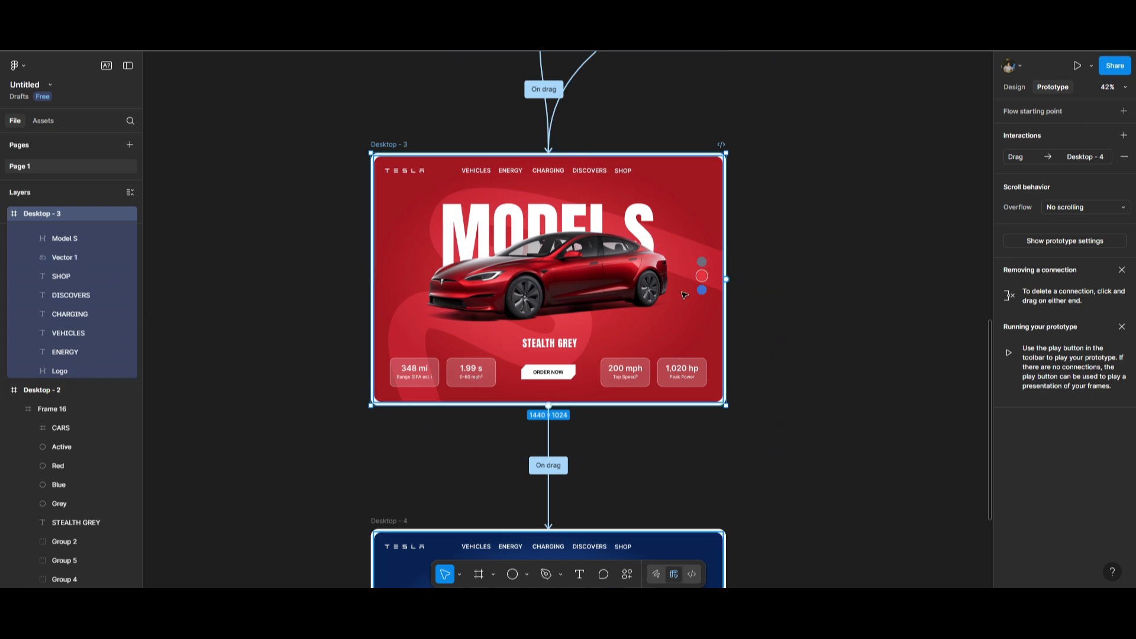
{"action": "left_click", "coordinate": [703, 293]}
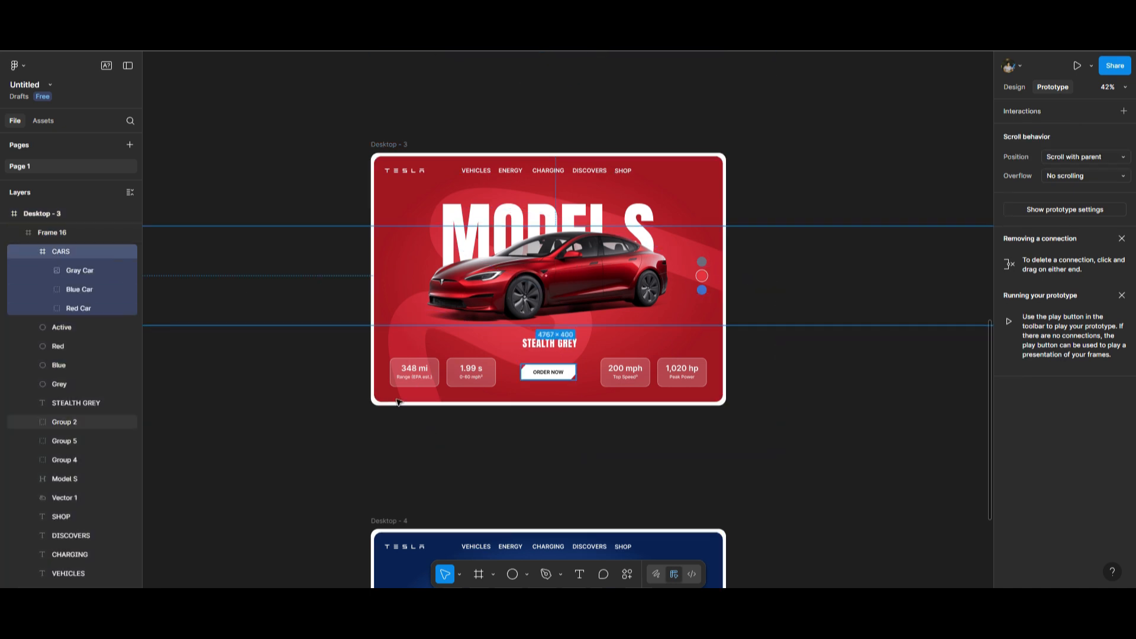
{"action": "left_click", "coordinate": [63, 363]}
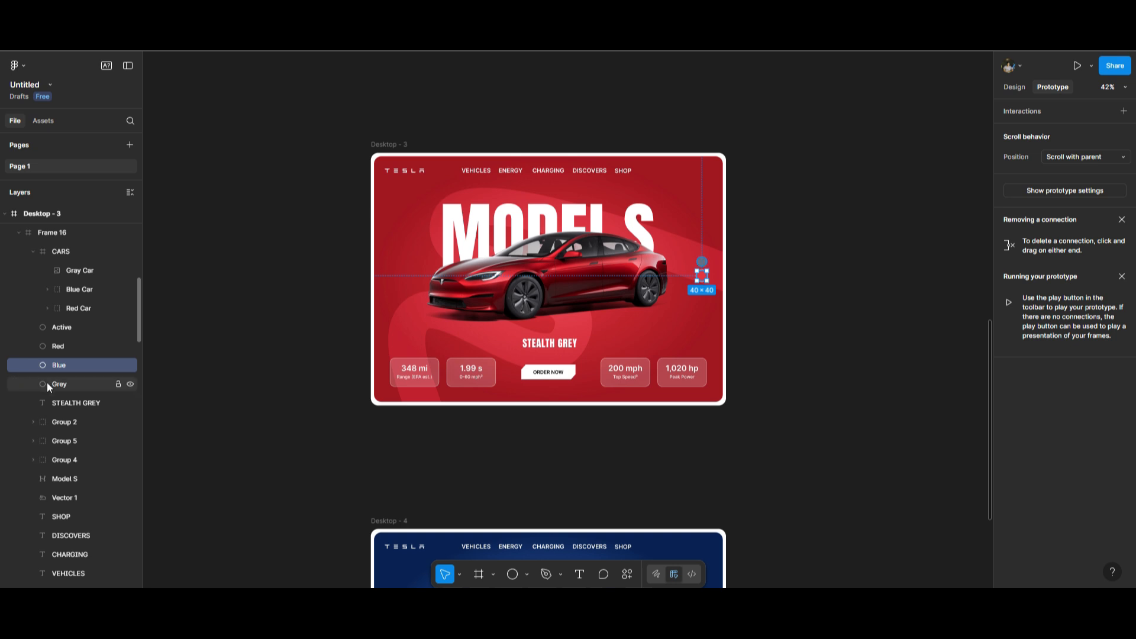
{"action": "left_click", "coordinate": [61, 344]}
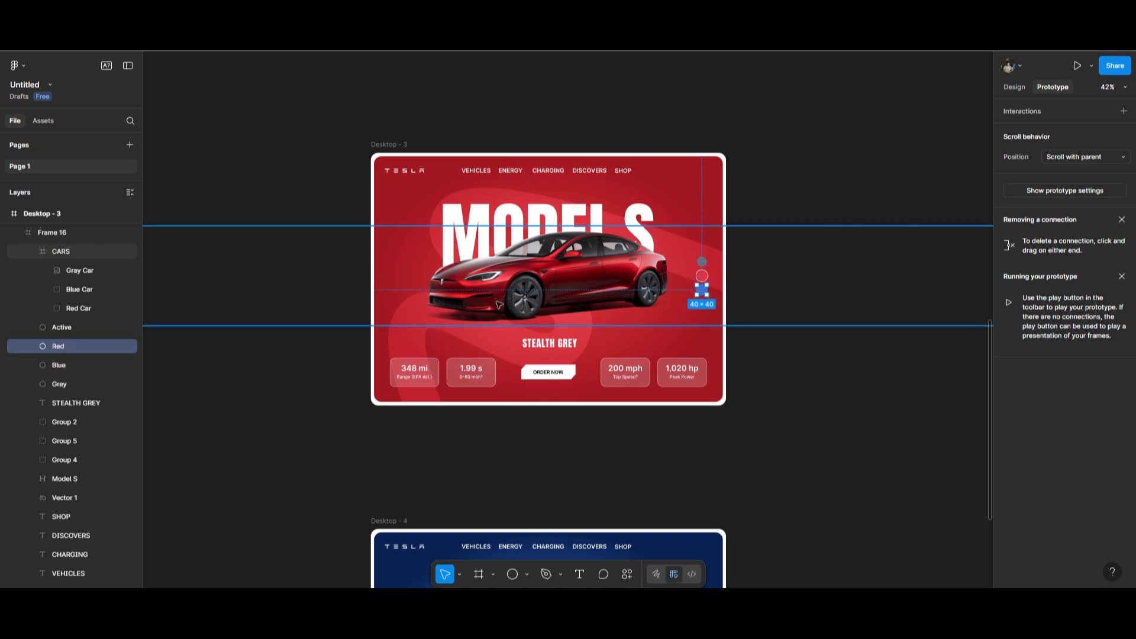
{"action": "left_click", "coordinate": [777, 376]}
- Link the blue colour circle in Desktop - 2 to Desktop - 4 with an On click interaction
{"action": "scroll", "coordinate": [790, 354], "scroll_direction": "up", "scroll_amount": 1}
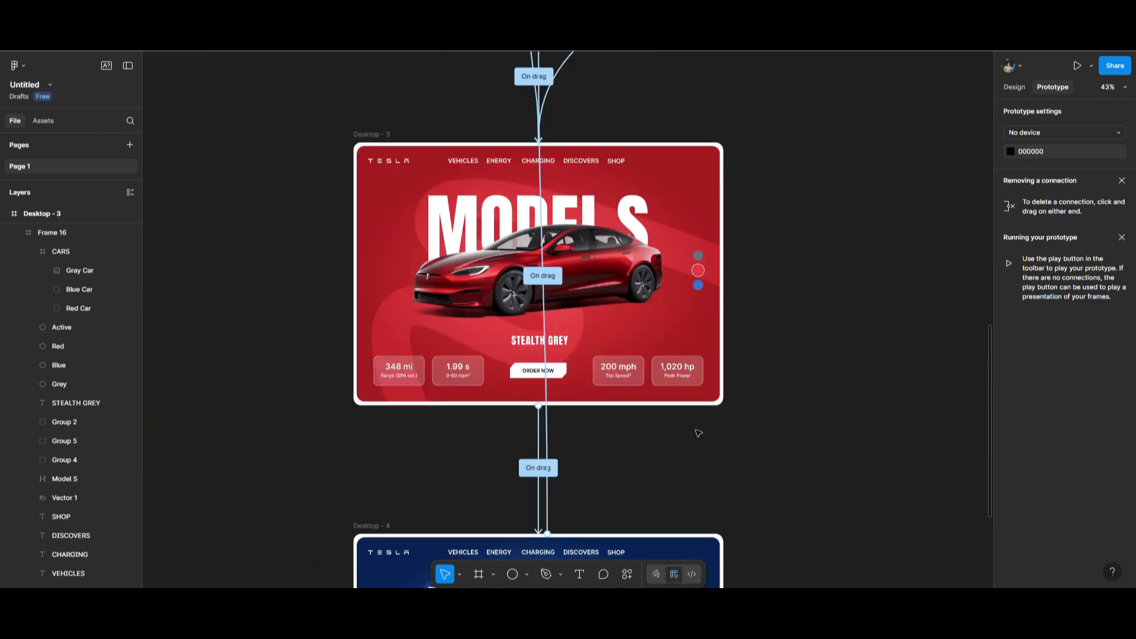
{"action": "scroll", "coordinate": [698, 431], "scroll_direction": "up", "scroll_amount": 7}
{"action": "scroll", "coordinate": [699, 270], "scroll_direction": "up", "scroll_amount": 5}
{"action": "left_click", "coordinate": [709, 269]}
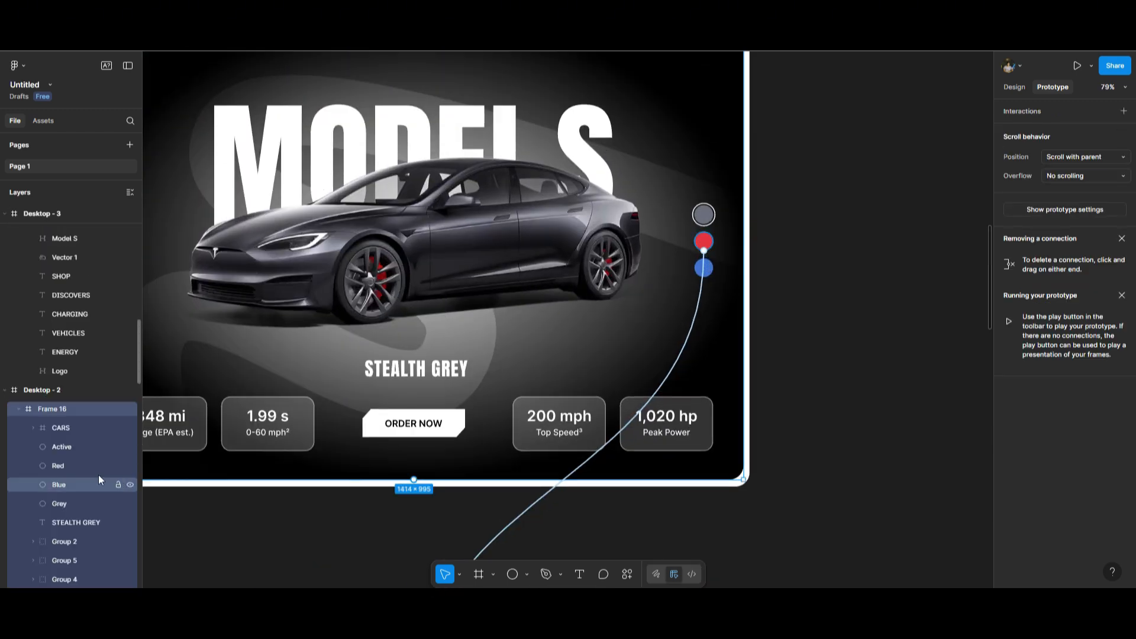
{"action": "left_click", "coordinate": [55, 467]}
{"action": "scroll", "coordinate": [693, 290], "scroll_direction": "down", "scroll_amount": 3}
{"action": "scroll", "coordinate": [693, 295], "scroll_direction": "down", "scroll_amount": 1}
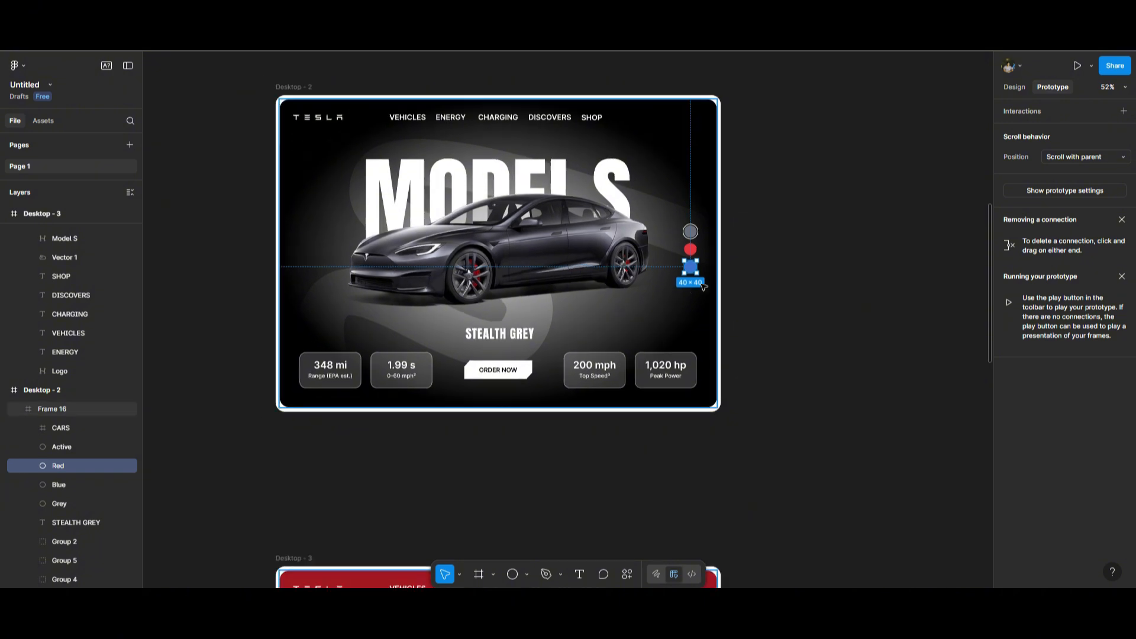
{"action": "scroll", "coordinate": [738, 270], "scroll_direction": "down", "scroll_amount": 4}
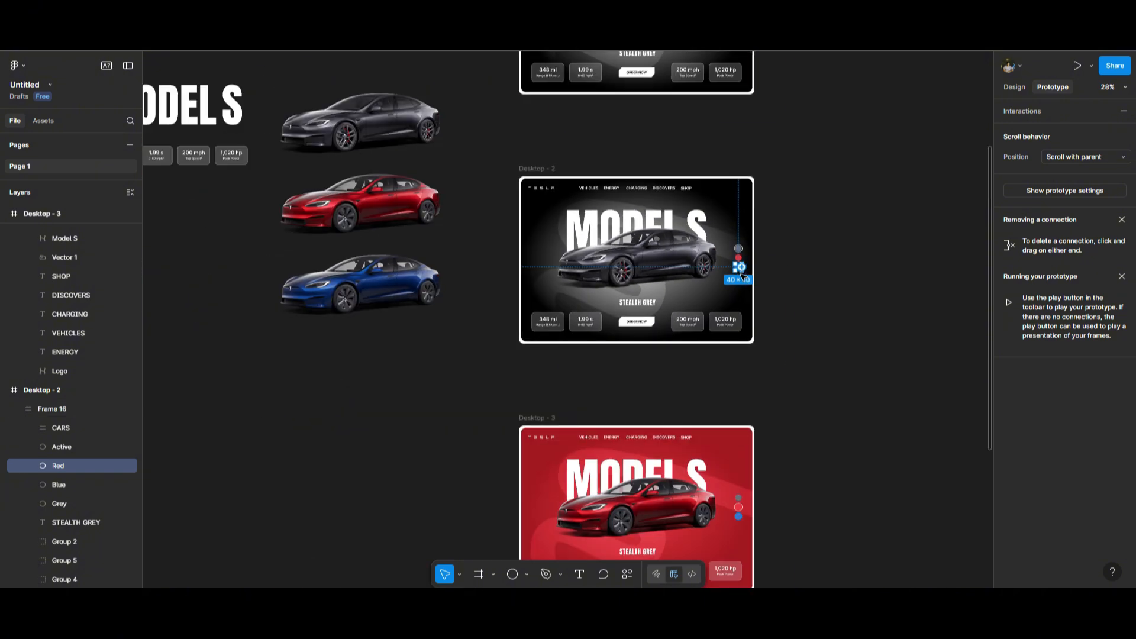
{"action": "left_click_drag", "start_coordinate": [740, 267], "coordinate": [645, 557]}
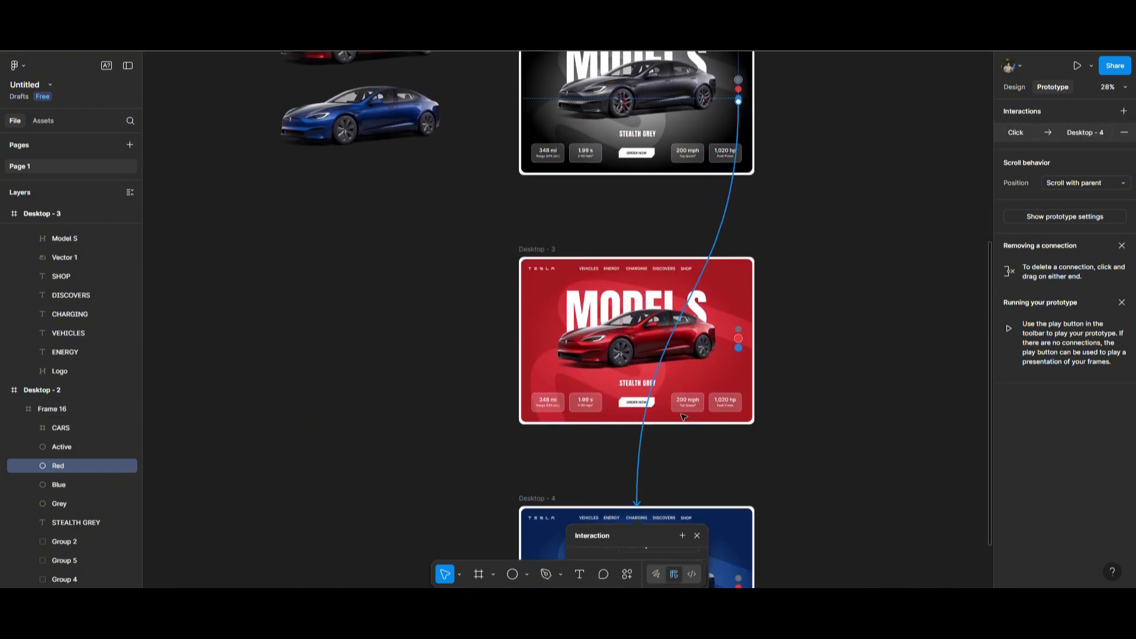
{"action": "left_click", "coordinate": [697, 363]}
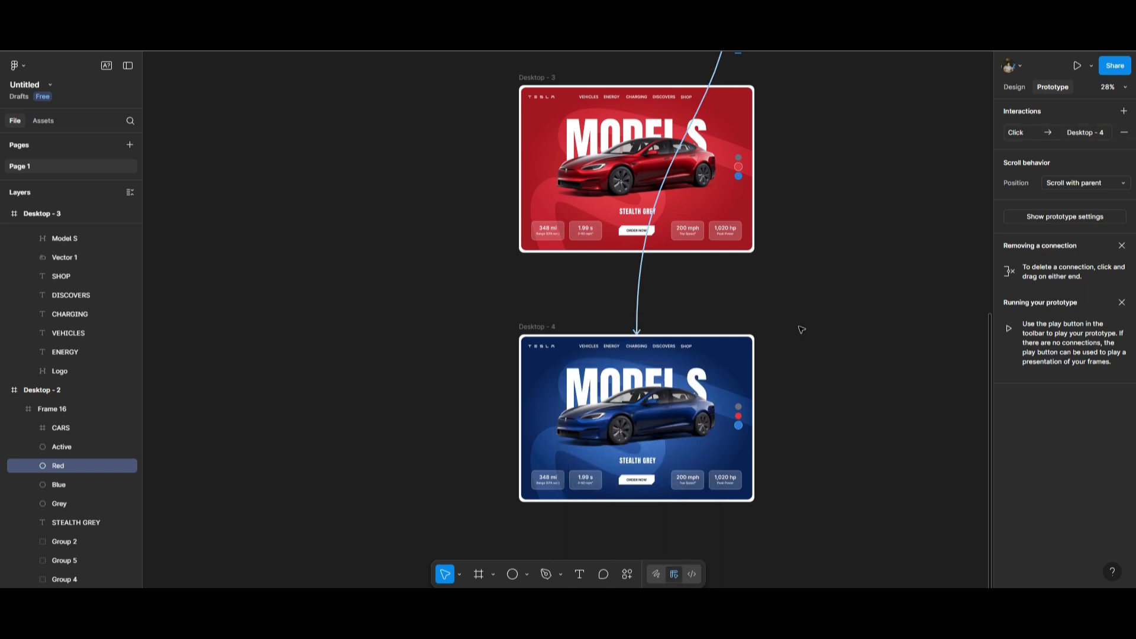
- Link the grey colour circle in Desktop - 3 to Desktop - 2 with an On click, Smart animate interaction
{"action": "scroll", "coordinate": [776, 361], "scroll_direction": "up", "scroll_amount": 4}
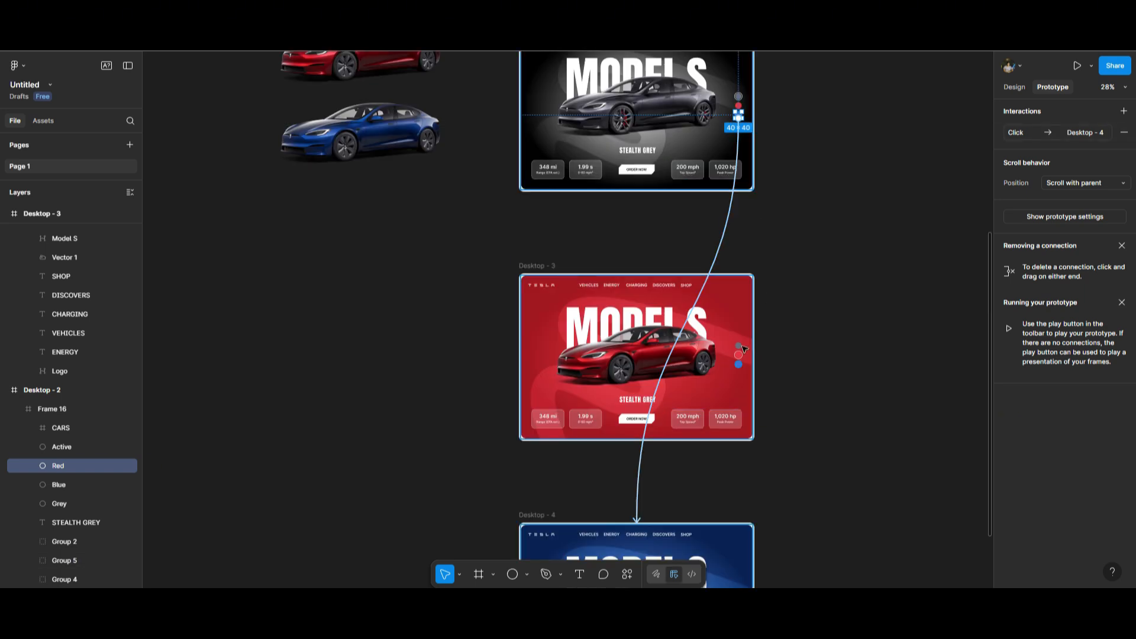
{"action": "scroll", "coordinate": [739, 347], "scroll_direction": "up", "scroll_amount": 5}
{"action": "left_click", "coordinate": [681, 205]}
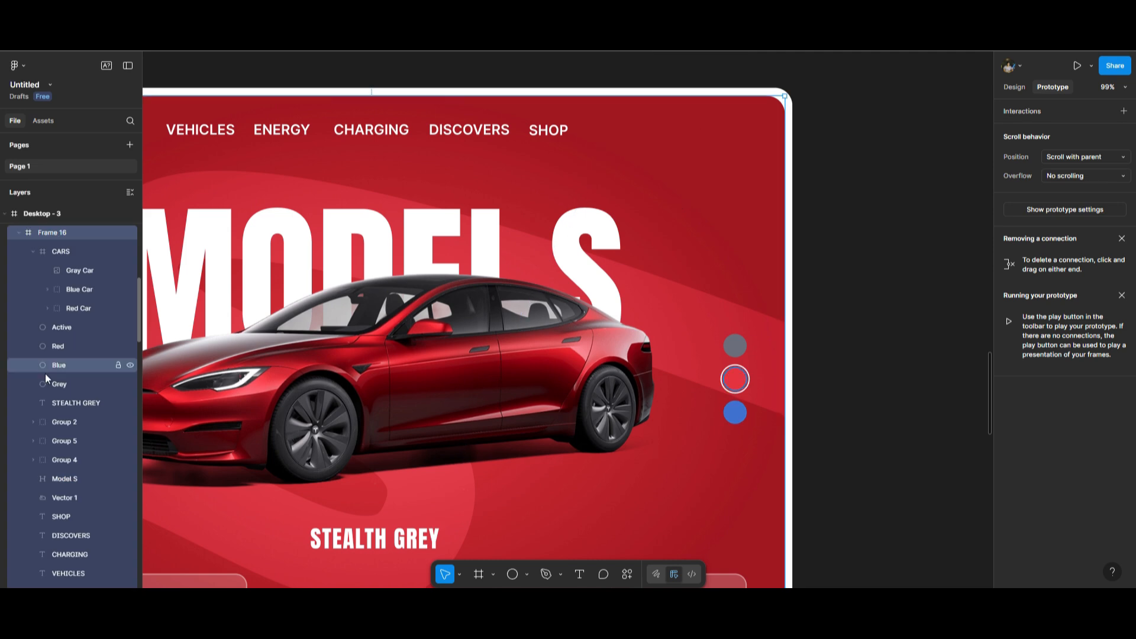
{"action": "left_click", "coordinate": [62, 383]}
{"action": "scroll", "coordinate": [683, 371], "scroll_direction": "down", "scroll_amount": 3}
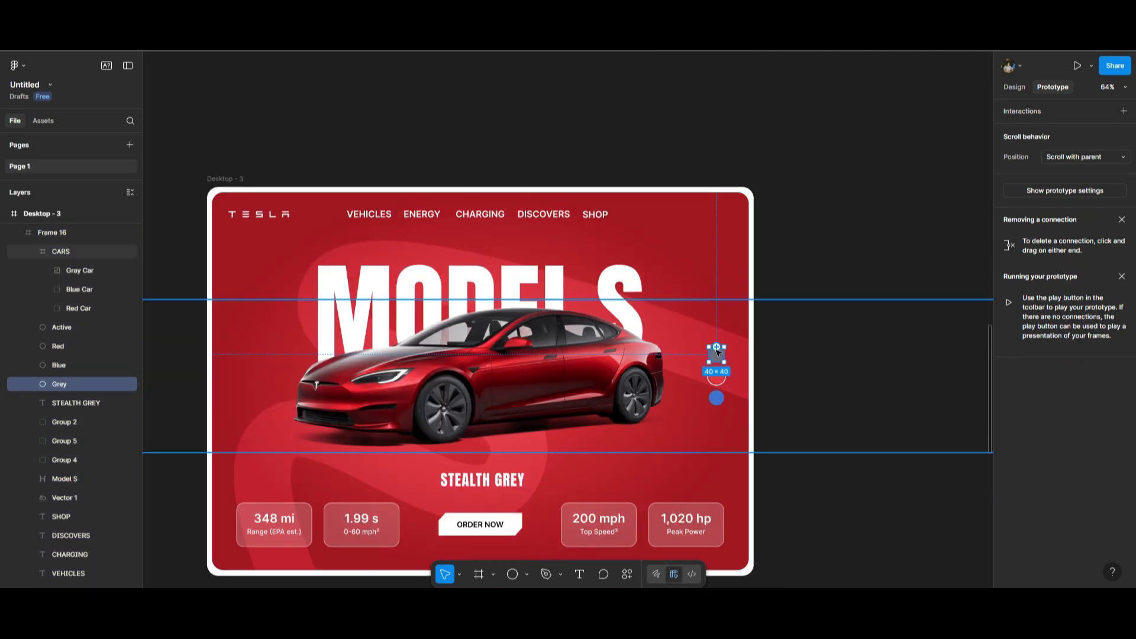
{"action": "left_click_drag", "start_coordinate": [716, 346], "coordinate": [486, 134]}
{"action": "scroll", "coordinate": [507, 274], "scroll_direction": "up", "scroll_amount": 2}
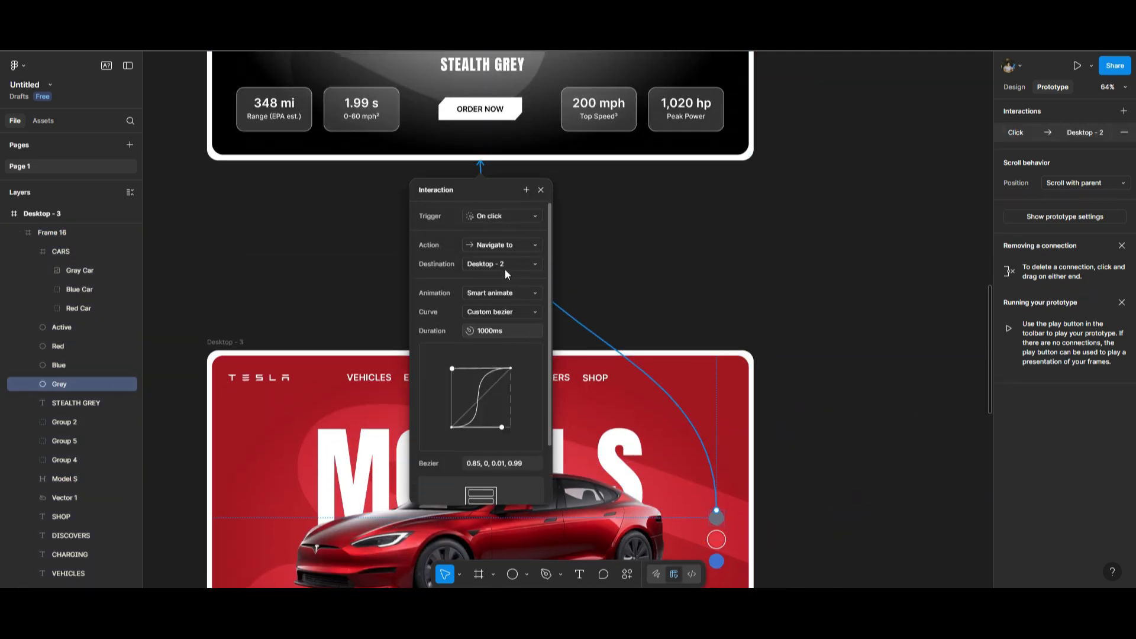
{"action": "left_click", "coordinate": [542, 190]}
{"action": "scroll", "coordinate": [768, 346], "scroll_direction": "down", "scroll_amount": 5}
{"action": "left_click", "coordinate": [773, 458]}
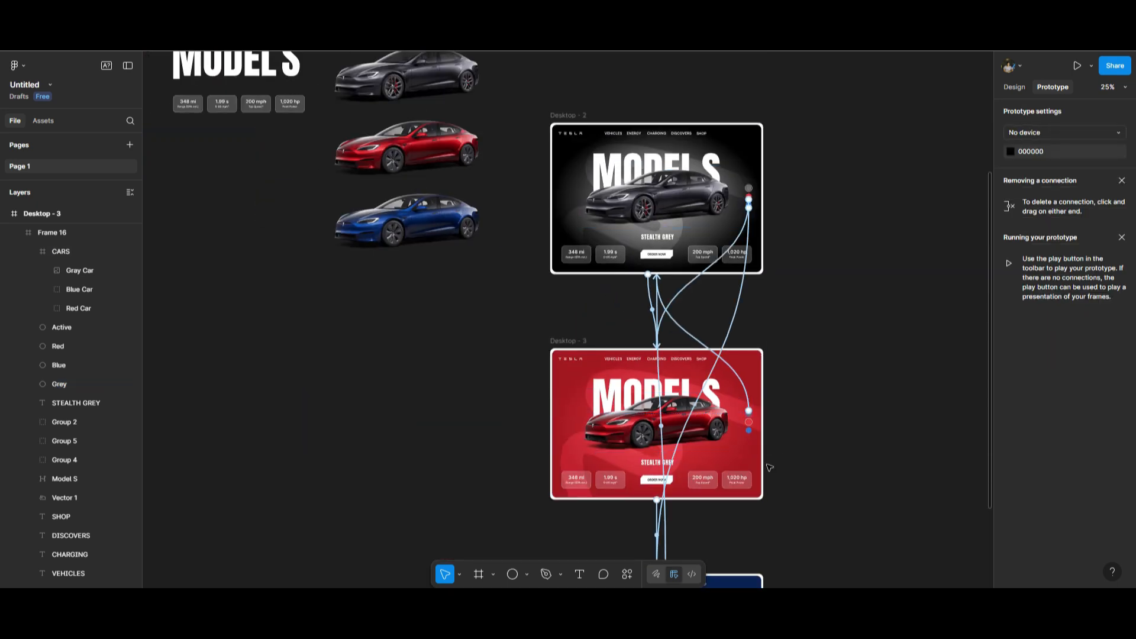
- Link the blue colour circle in Desktop - 3 to Desktop - 4 with an On click, Smart animate interaction
{"action": "scroll", "coordinate": [764, 462], "scroll_direction": "up", "scroll_amount": 5}
{"action": "left_click", "coordinate": [64, 214]}
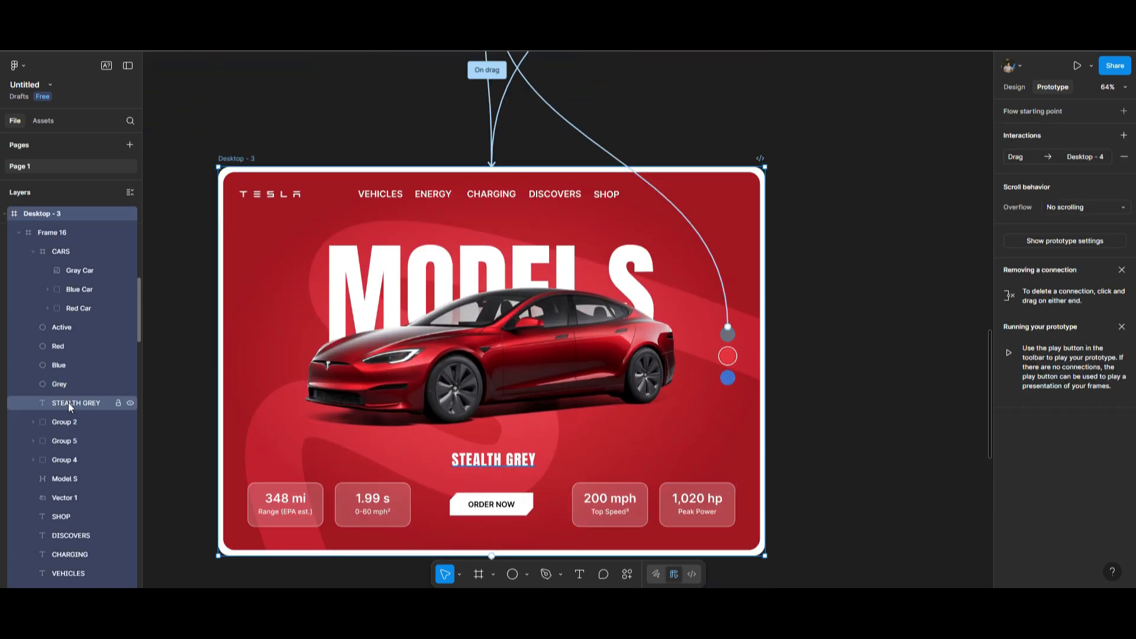
{"action": "left_click", "coordinate": [62, 348]}
{"action": "scroll", "coordinate": [858, 349], "scroll_direction": "down", "scroll_amount": 3}
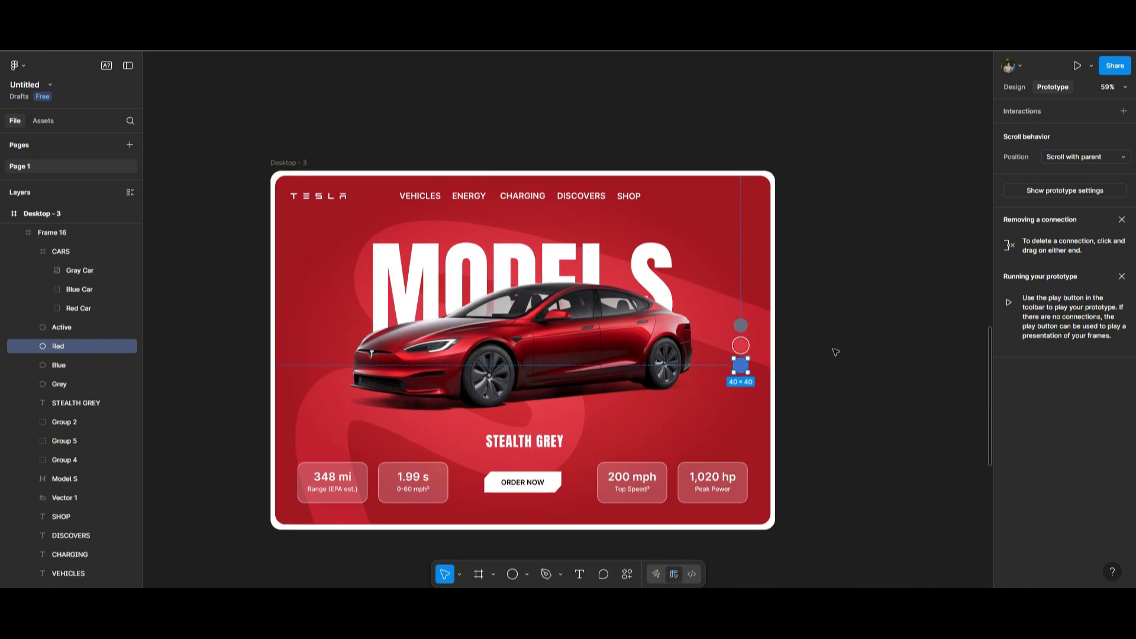
{"action": "left_click_drag", "start_coordinate": [770, 357], "coordinate": [622, 516]}
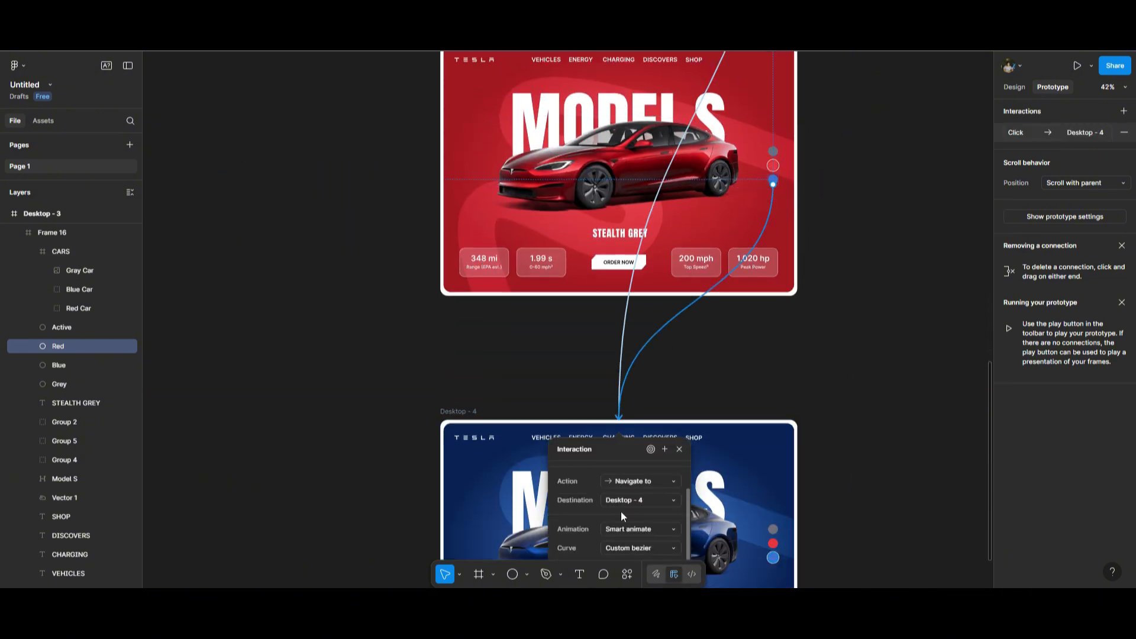
{"action": "left_click", "coordinate": [679, 450]}
{"action": "left_click", "coordinate": [877, 320]}
- Link the red colour circle in Desktop - 4 to Desktop - 3 with an On click interaction
{"action": "scroll", "coordinate": [764, 429], "scroll_direction": "down", "scroll_amount": 2}
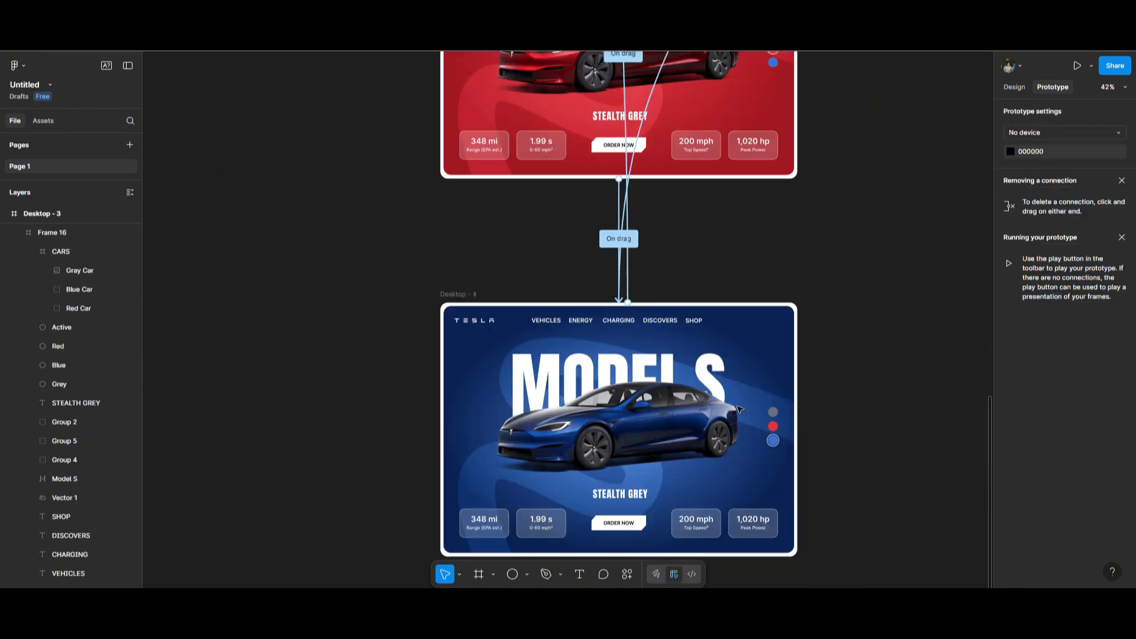
{"action": "scroll", "coordinate": [764, 428], "scroll_direction": "up", "scroll_amount": 3}
{"action": "left_click", "coordinate": [767, 427]}
{"action": "left_click", "coordinate": [56, 365]}
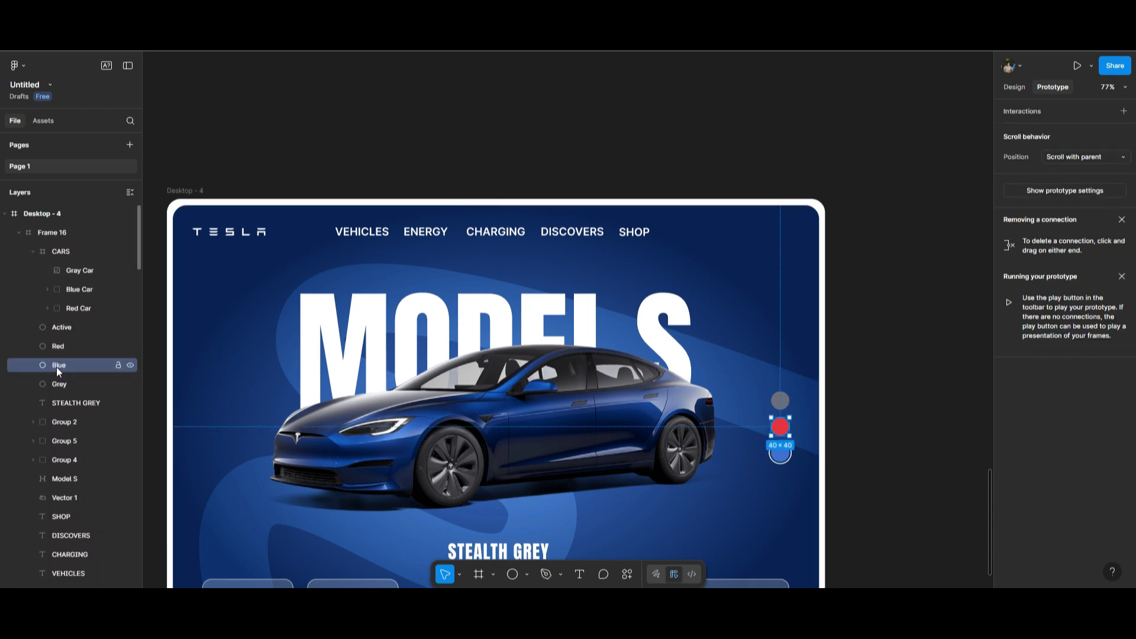
{"action": "scroll", "coordinate": [640, 402], "scroll_direction": "down", "scroll_amount": 1}
{"action": "left_click_drag", "start_coordinate": [744, 413], "coordinate": [550, 70]}
{"action": "left_click", "coordinate": [593, 113]}
- Link the grey colour circle in Desktop - 4 to Desktop - 2 with an On click, Smart animate interaction
{"action": "left_click", "coordinate": [59, 384]}
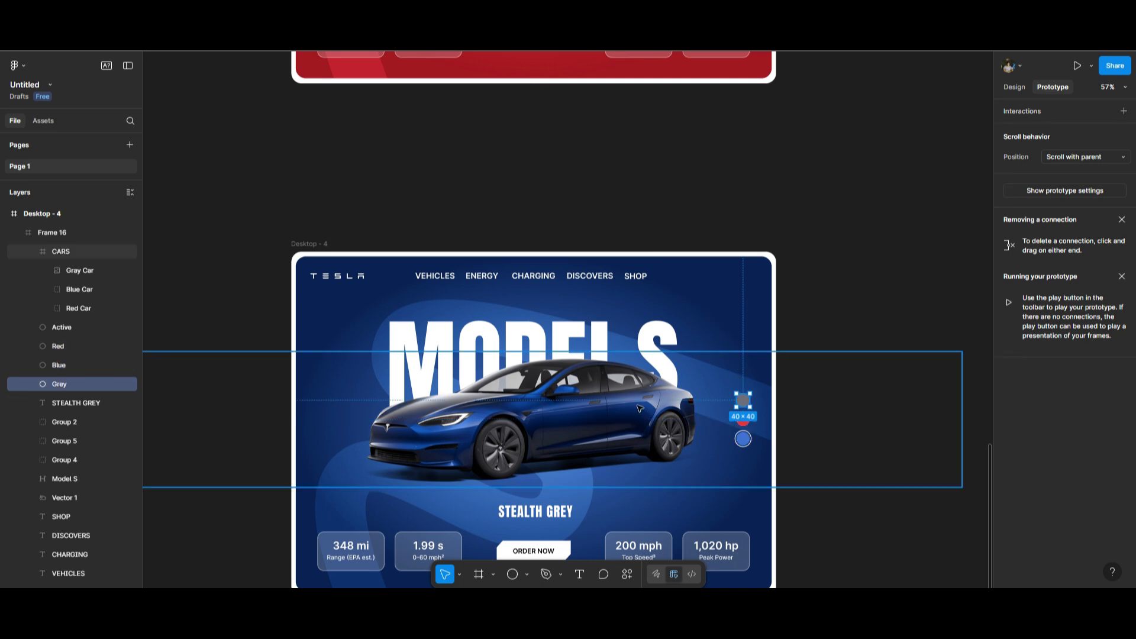
{"action": "scroll", "coordinate": [654, 388], "scroll_direction": "down", "scroll_amount": 2}
{"action": "left_click_drag", "start_coordinate": [710, 391], "coordinate": [580, 77]}
{"action": "scroll", "coordinate": [590, 318], "scroll_direction": "up", "scroll_amount": 1}
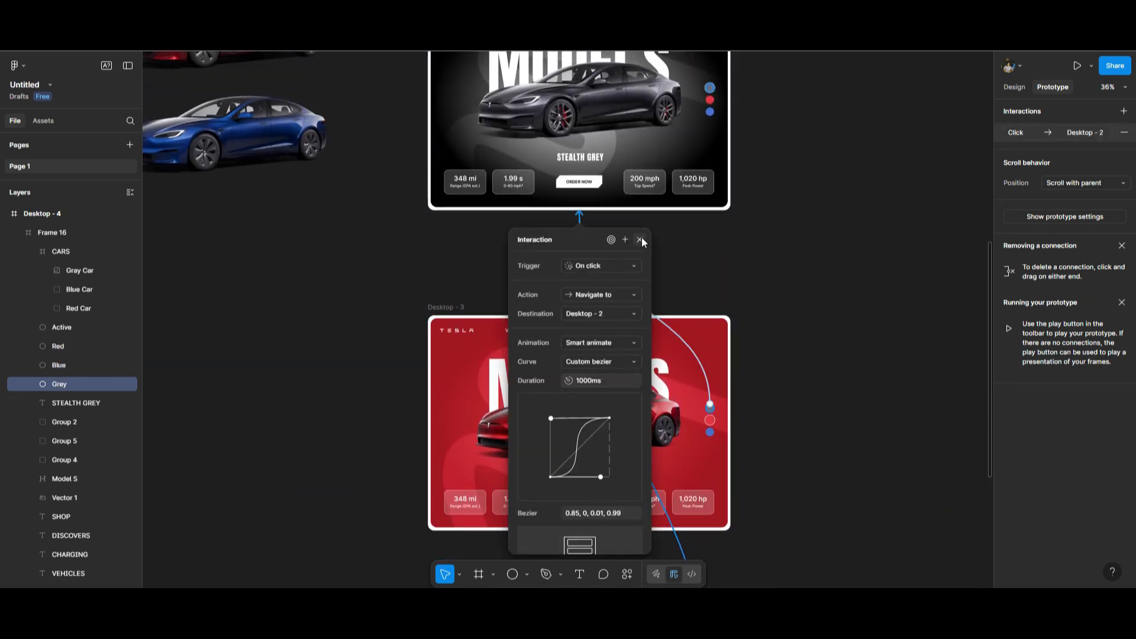
{"action": "left_click", "coordinate": [641, 240]}
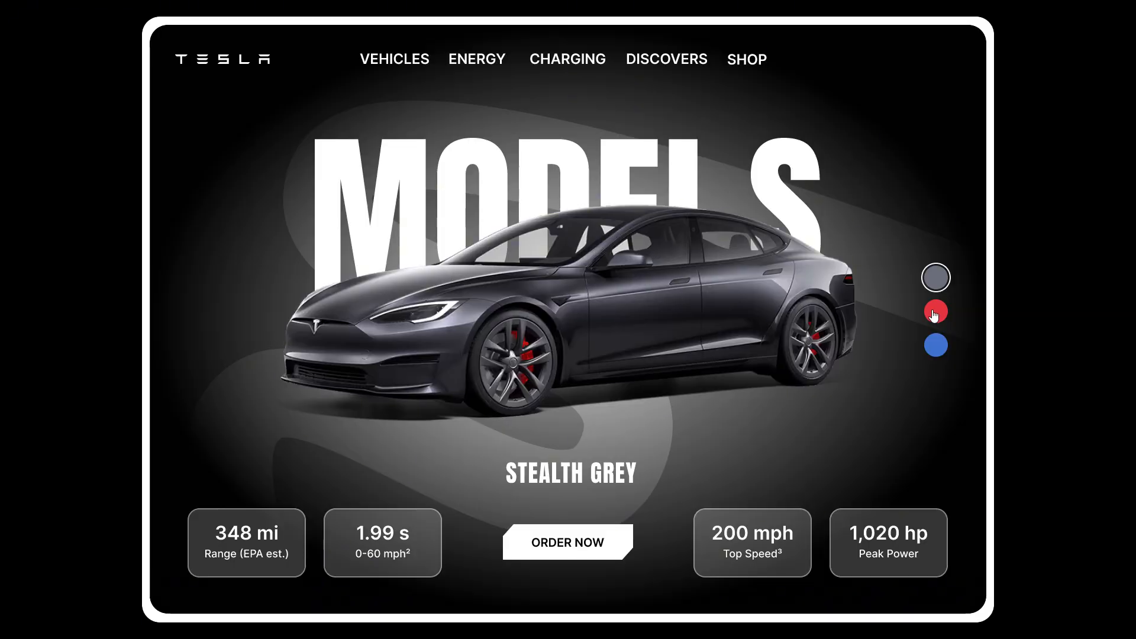
- Test the colour circles in the prototype preview by switching the car to red, blue, red, grey, blue and red
{"action": "left_click", "coordinate": [935, 313]}
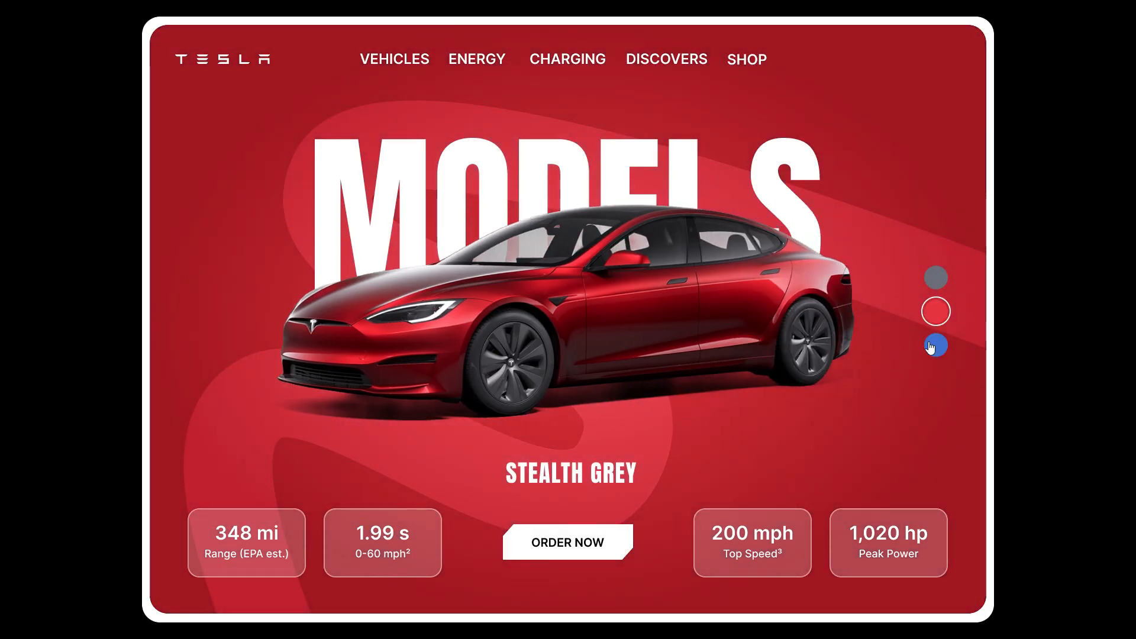
{"action": "left_click", "coordinate": [933, 346]}
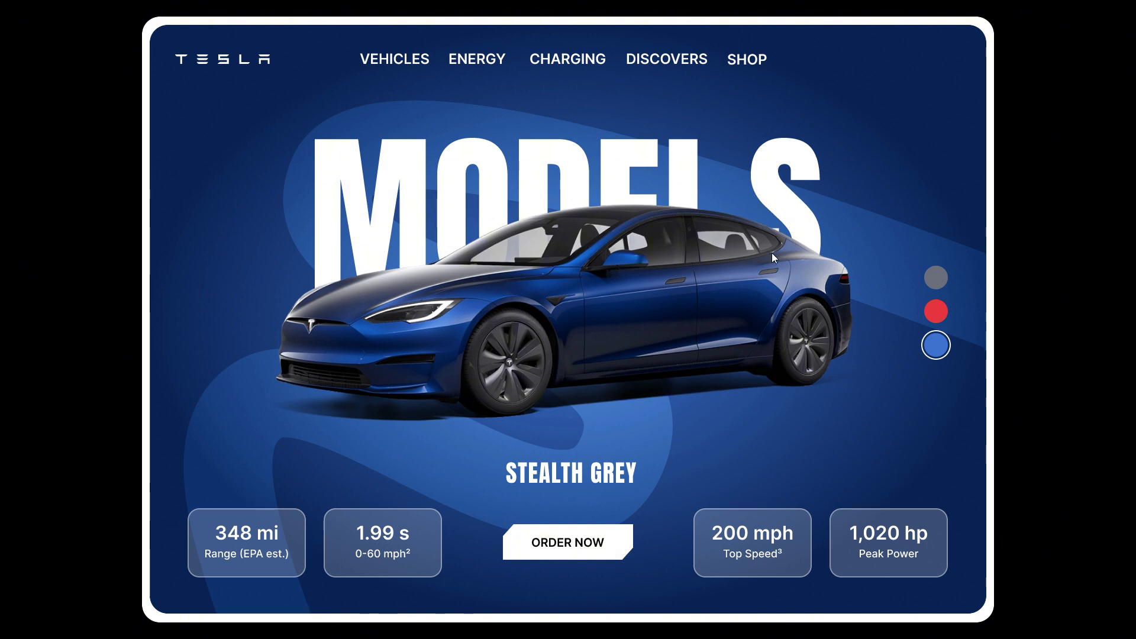
{"action": "left_click", "coordinate": [943, 310]}
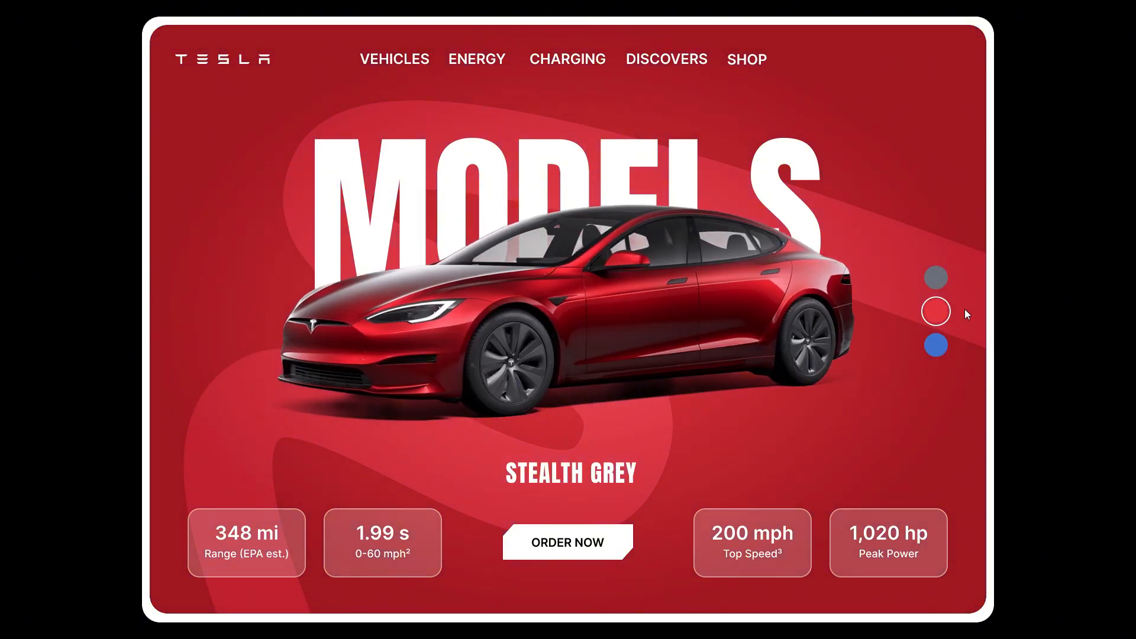
{"action": "left_click", "coordinate": [938, 282]}
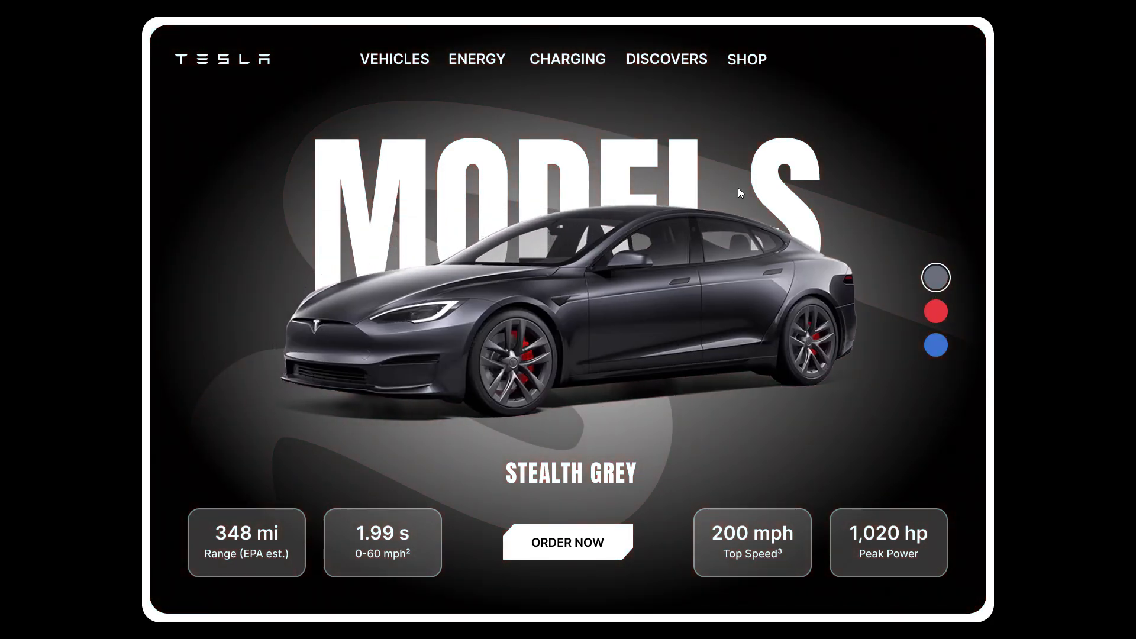
{"action": "left_click", "coordinate": [942, 351]}
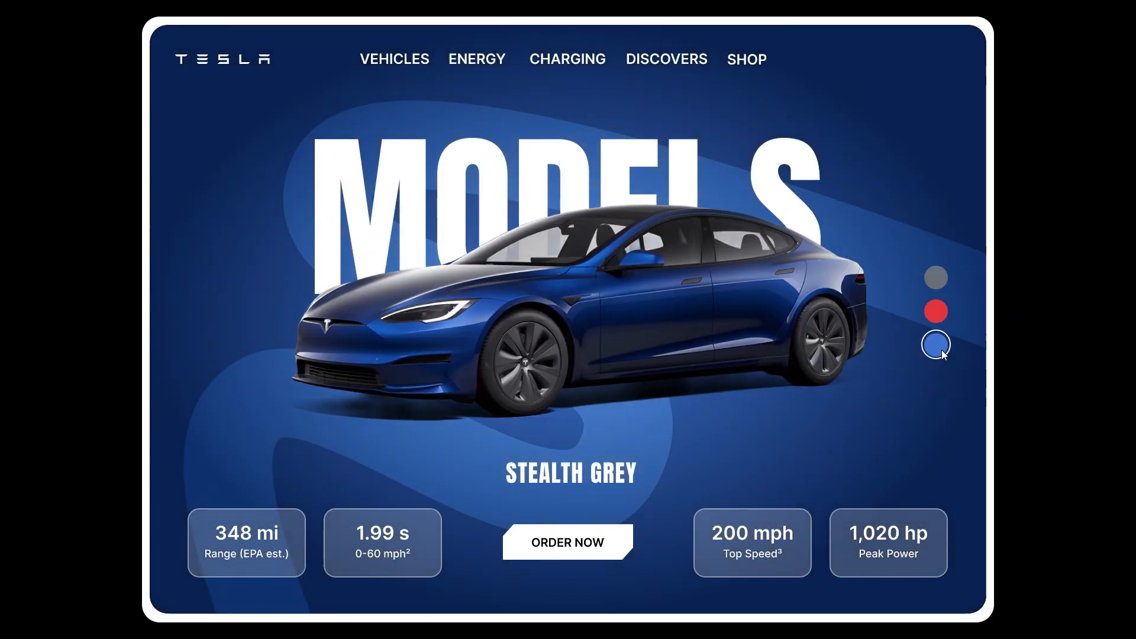
{"action": "left_click", "coordinate": [936, 319]}
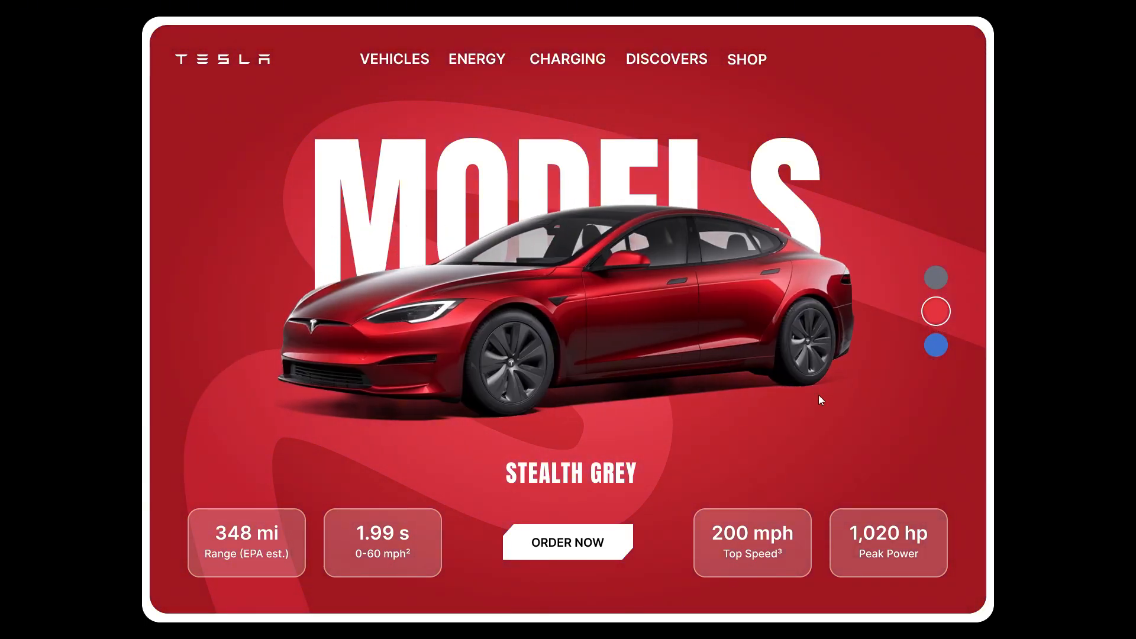